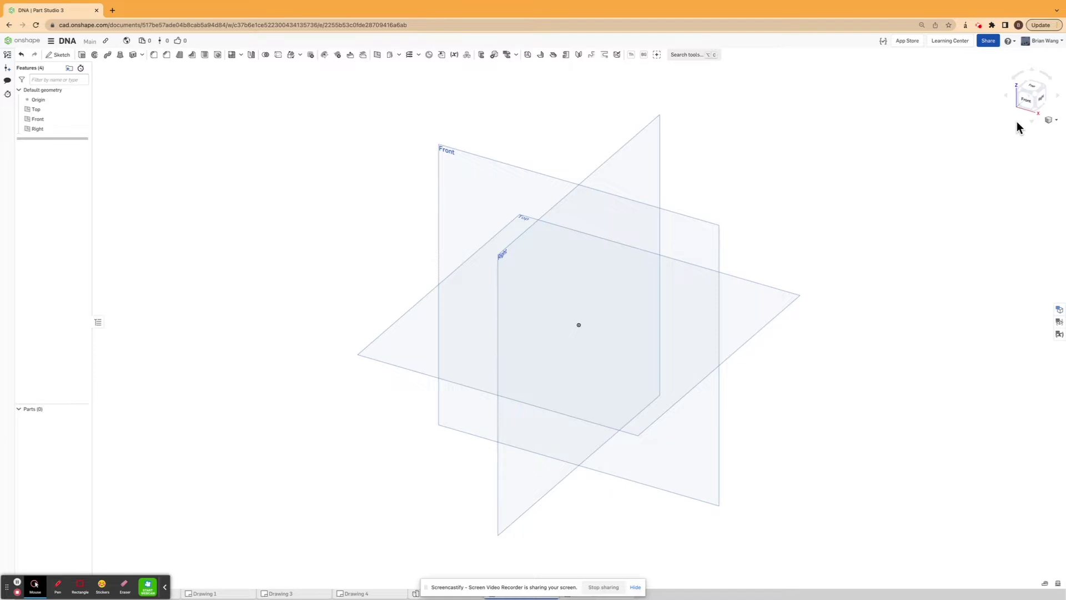
Start a sketch on the Top plane and draw a circle about 15 mm in diameter centred on the origin
{"action": "left_click", "coordinate": [1030, 85]}
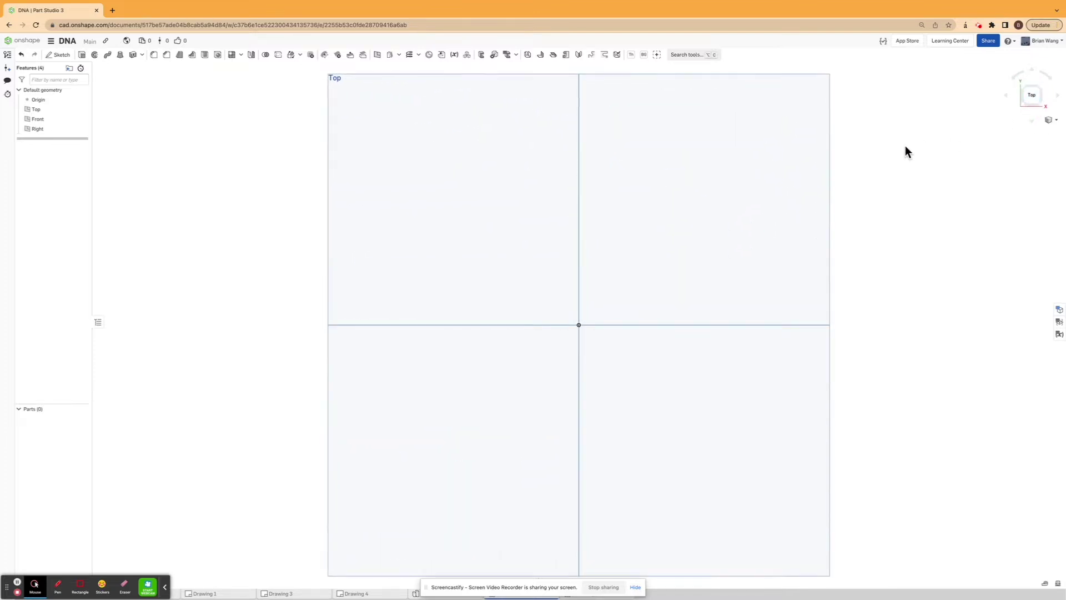
{"action": "left_click", "coordinate": [58, 54]}
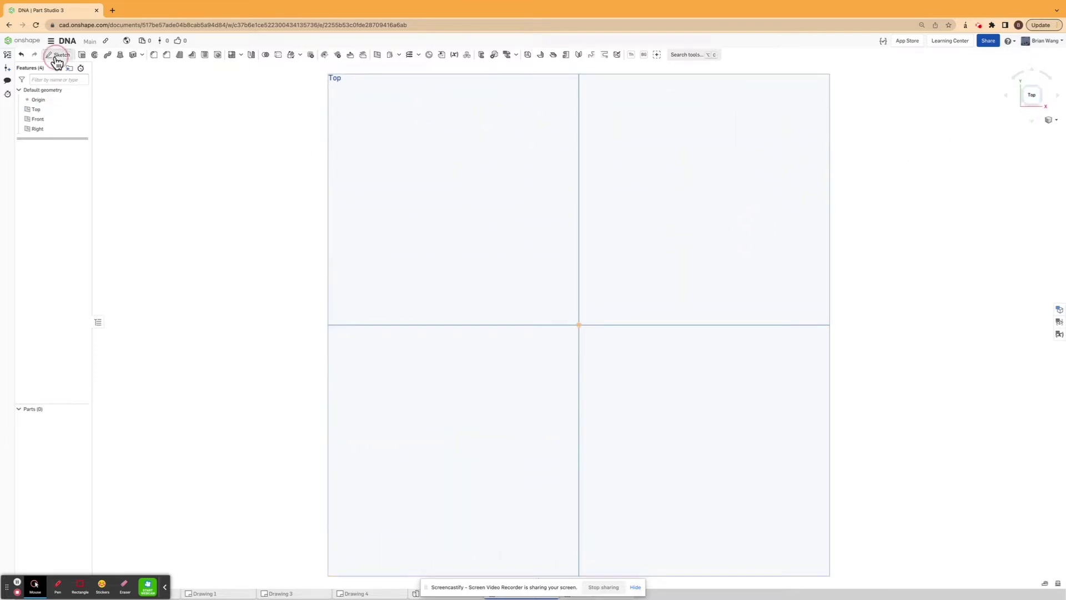
{"action": "left_click", "coordinate": [378, 175]}
{"action": "left_click", "coordinate": [108, 55]}
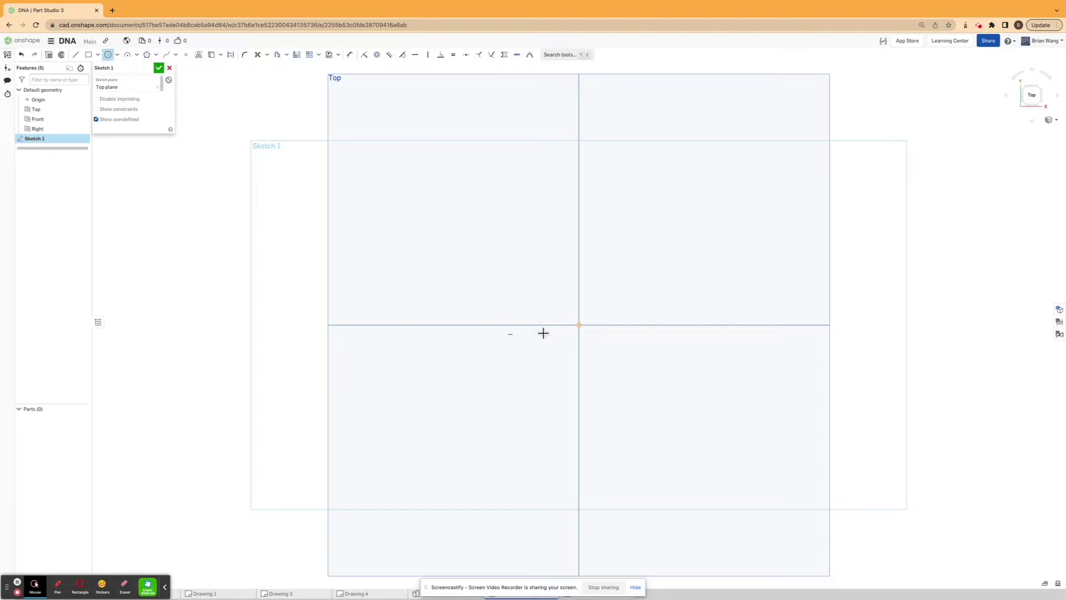
{"action": "left_click", "coordinate": [578, 325]}
{"action": "left_click", "coordinate": [581, 300]}
Dimension the circle's diameter to 20 mm and finish the sketch
{"action": "left_click", "coordinate": [350, 55]}
{"action": "left_click", "coordinate": [604, 327]}
{"action": "left_click", "coordinate": [622, 295]}
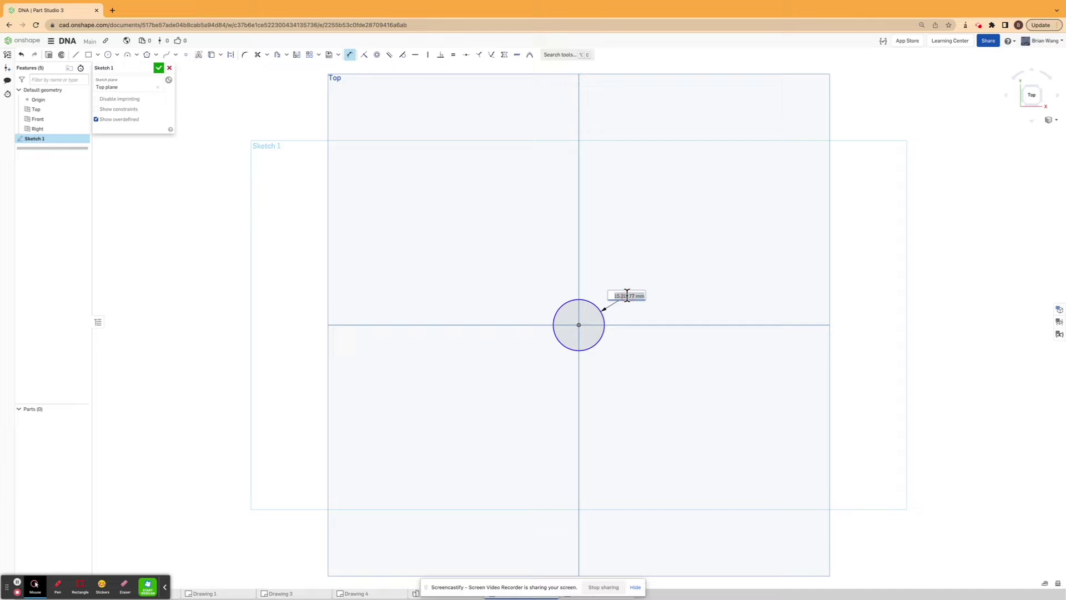
{"action": "type", "text": "20mm"}
{"action": "key", "text": "Return"}
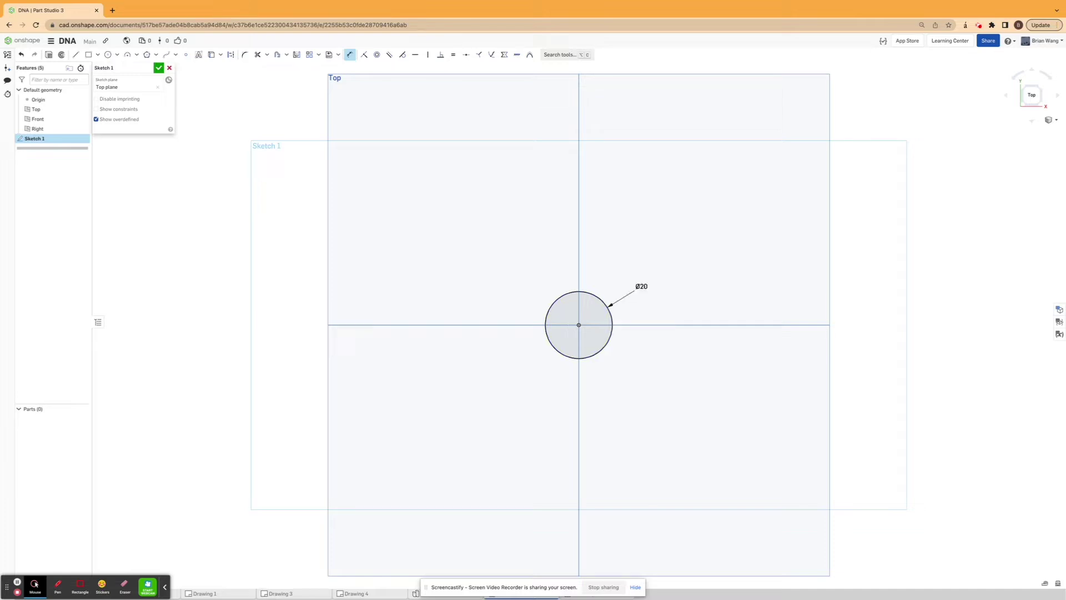
{"action": "left_click", "coordinate": [159, 68]}
Start a Helix of type Height and turns based on the edge of the sketched circle
{"action": "mouse_move", "coordinate": [582, 338]}
{"action": "right_mouse_down"}
{"action": "mouse_move", "coordinate": [583, 273]}
{"action": "mouse_move", "coordinate": [566, 273]}
{"action": "mouse_move", "coordinate": [647, 272]}
{"action": "mouse_move", "coordinate": [631, 276]}
{"action": "mouse_move", "coordinate": [638, 280]}
{"action": "right_mouse_up"}
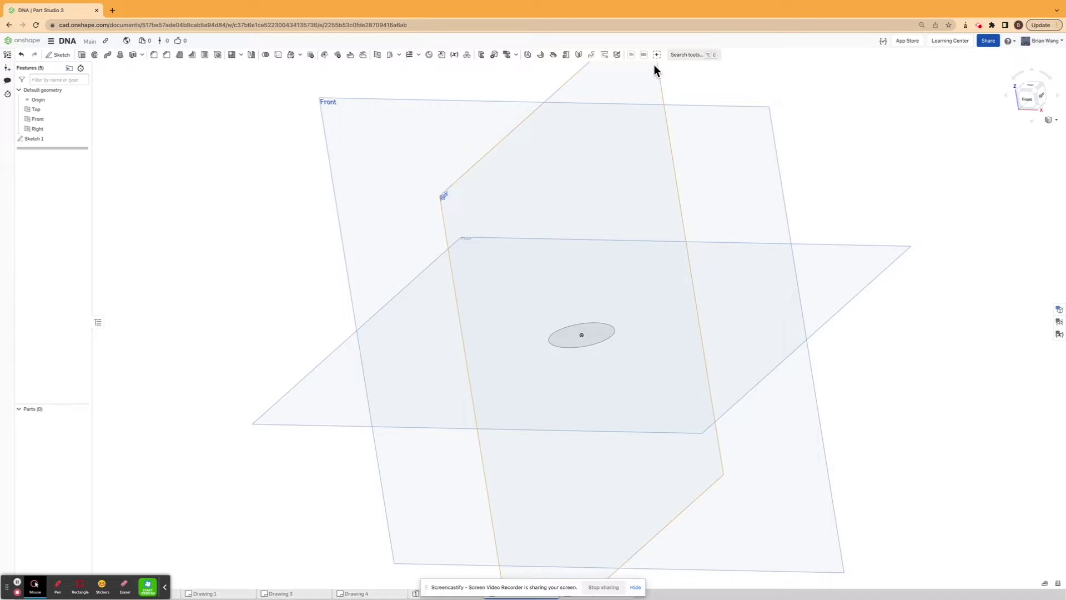
{"action": "left_click", "coordinate": [688, 56]}
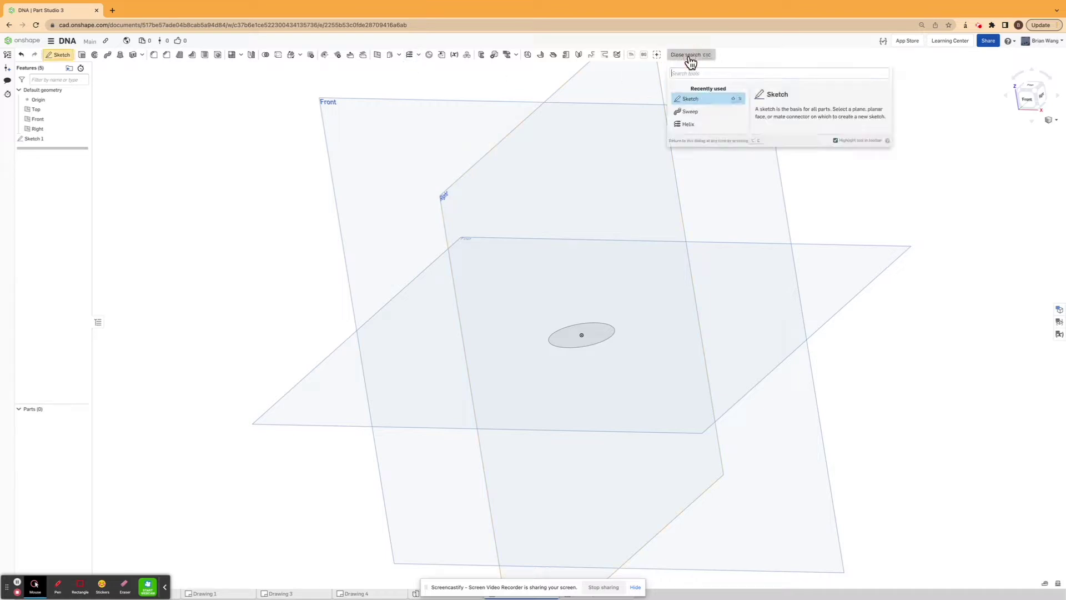
{"action": "type", "text": "he;"}
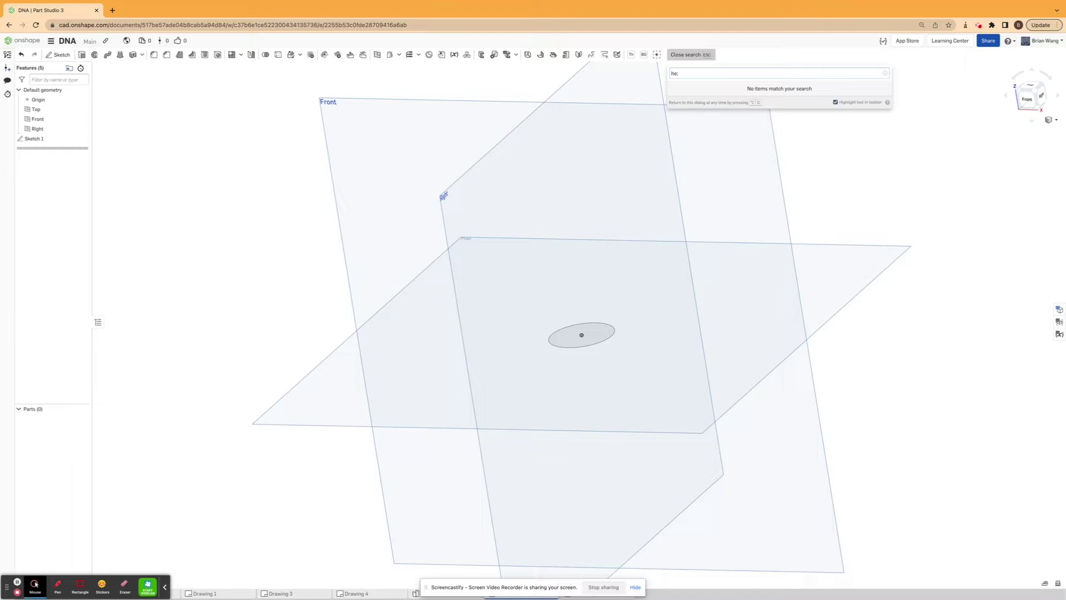
{"action": "key", "text": "BackSpace"}
{"action": "type", "text": "l"}
{"action": "key", "text": "Return"}
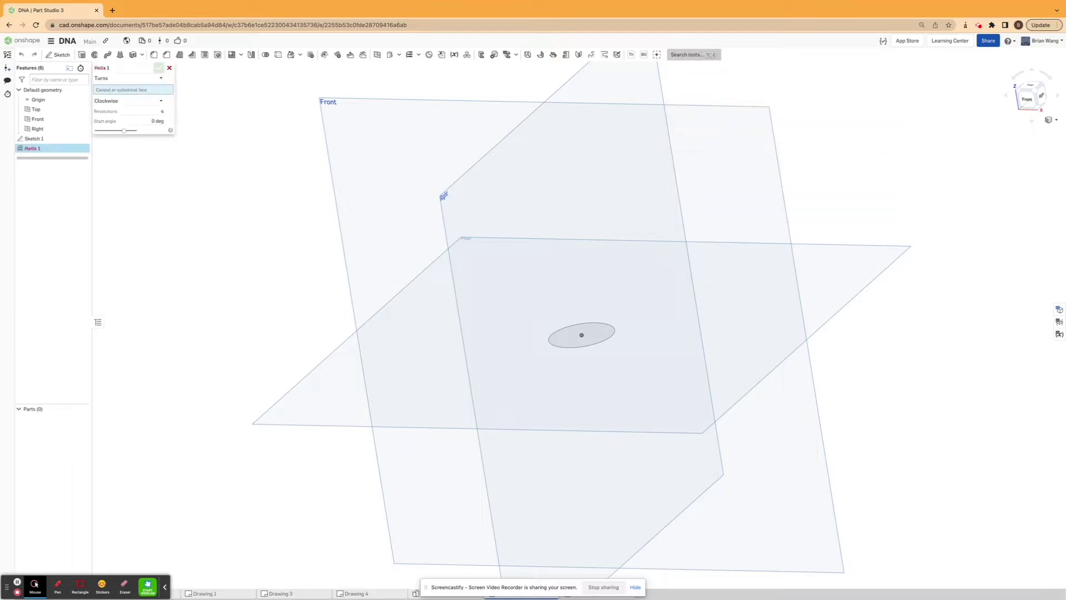
{"action": "left_click", "coordinate": [133, 80]}
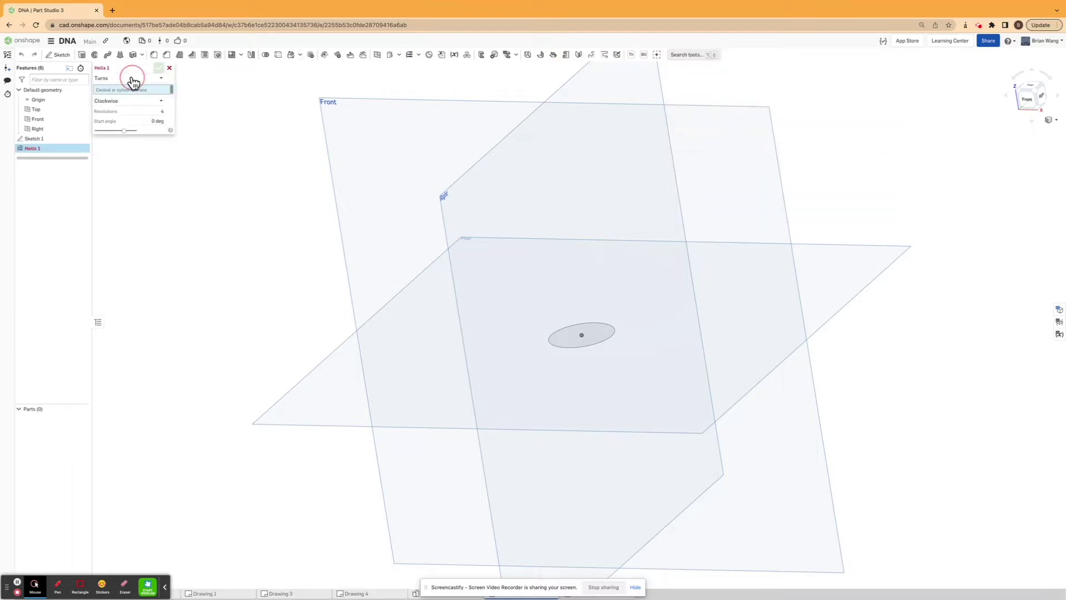
{"action": "left_click", "coordinate": [127, 110]}
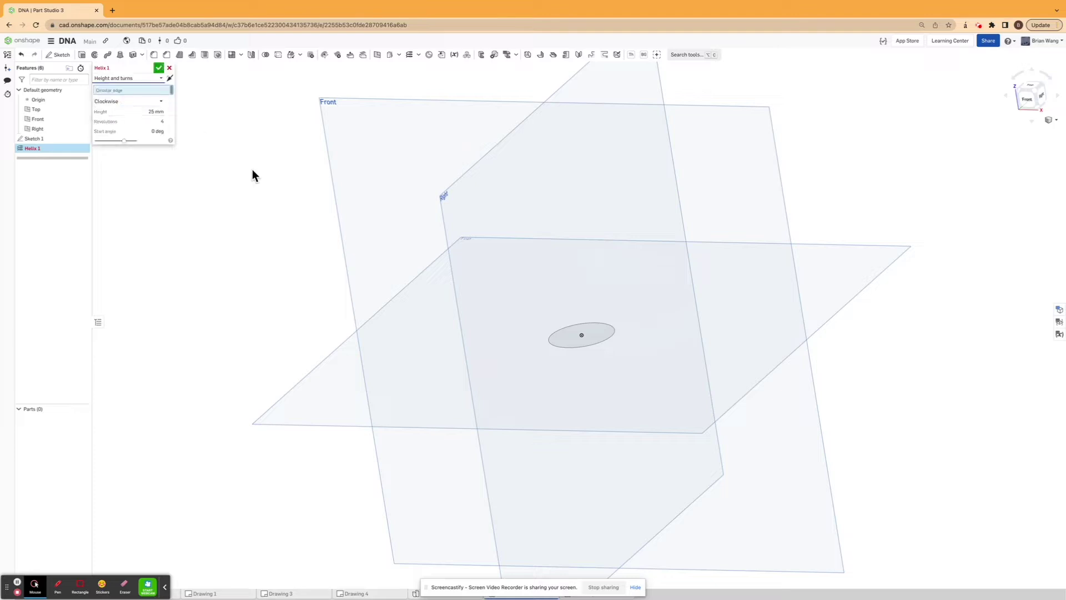
{"action": "right_click_drag", "start_coordinate": [577, 354], "coordinate": [592, 349]}
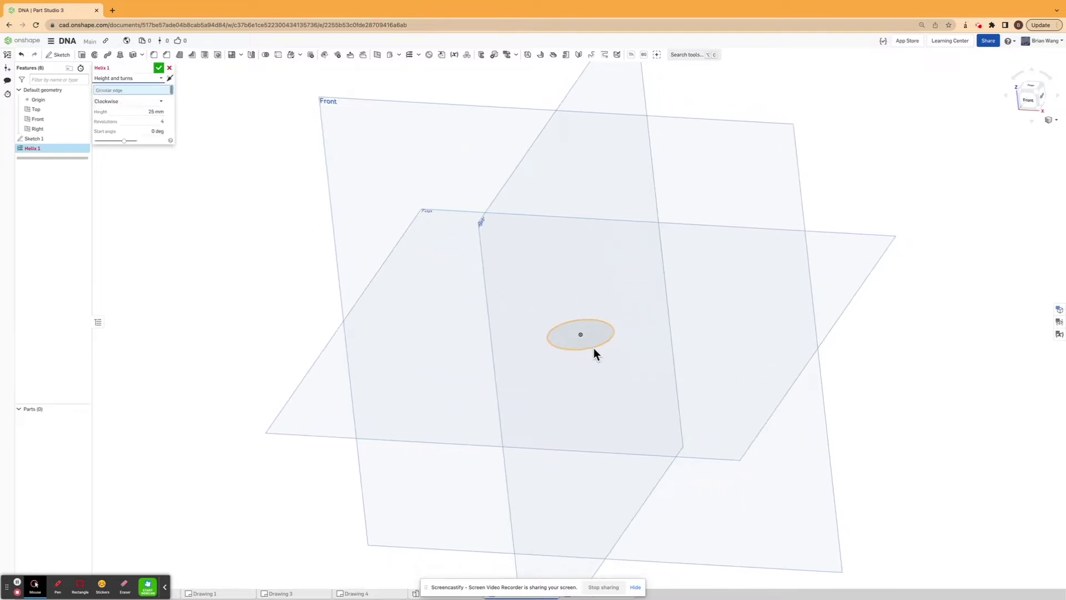
{"action": "left_click", "coordinate": [593, 347]}
Set the helix height to 100 mm and accept the helix
{"action": "left_click", "coordinate": [135, 117]}
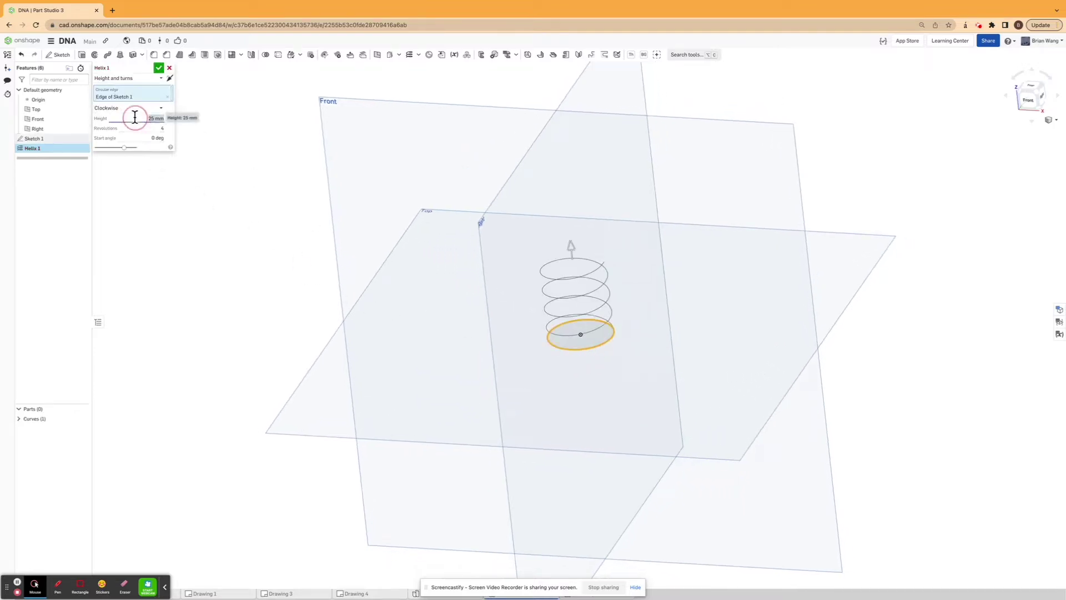
{"action": "type", "text": "100m"}
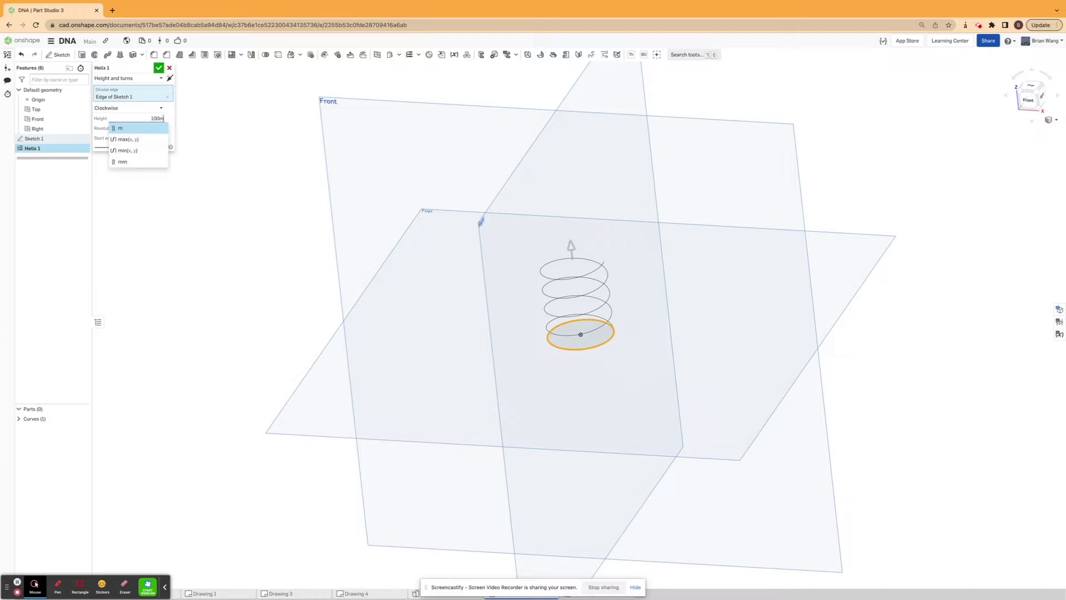
{"action": "key", "text": "Return"}
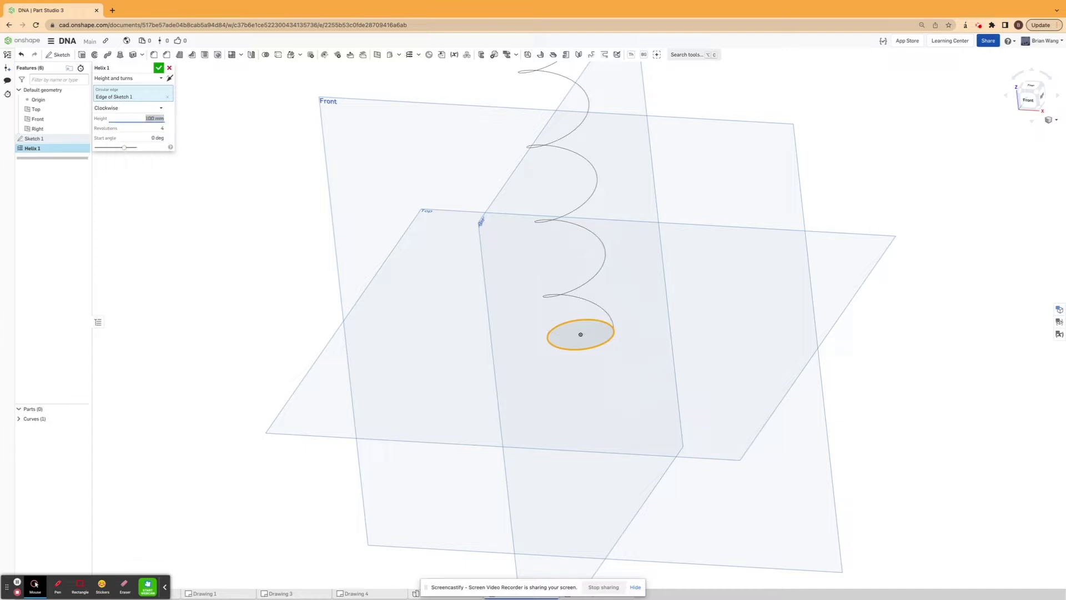
{"action": "scroll", "coordinate": [655, 358], "scroll_direction": "down", "scroll_amount": 4}
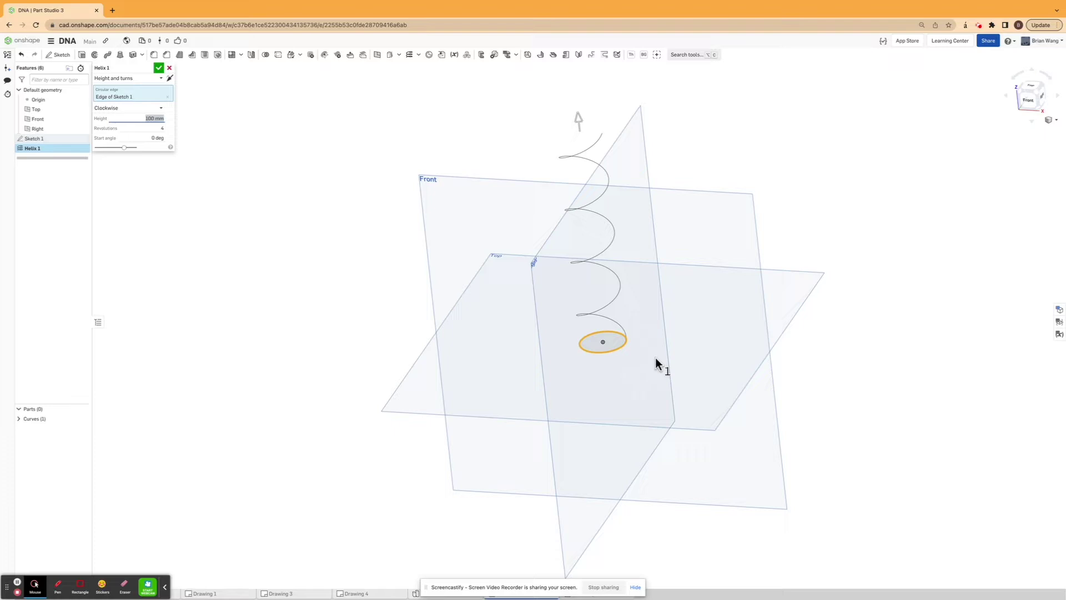
{"action": "left_click", "coordinate": [661, 353]}
{"action": "right_click_drag", "start_coordinate": [666, 342], "coordinate": [502, 300]}
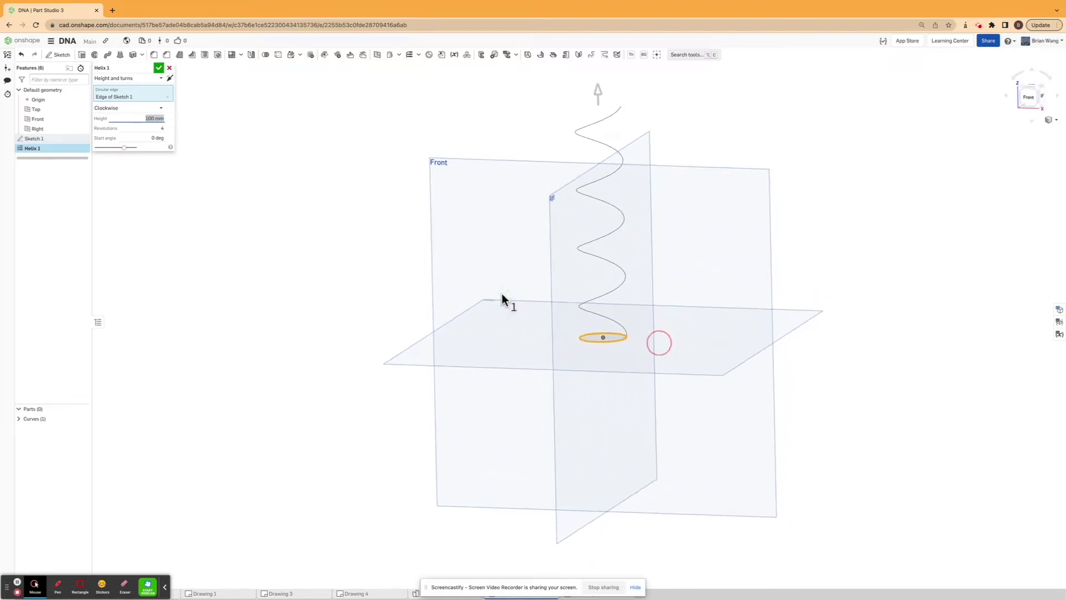
{"action": "left_click", "coordinate": [160, 69]}
Show the circle sketch again and start a second Height and turns helix on the same circular edge
{"action": "right_click_drag", "start_coordinate": [528, 179], "coordinate": [525, 191]}
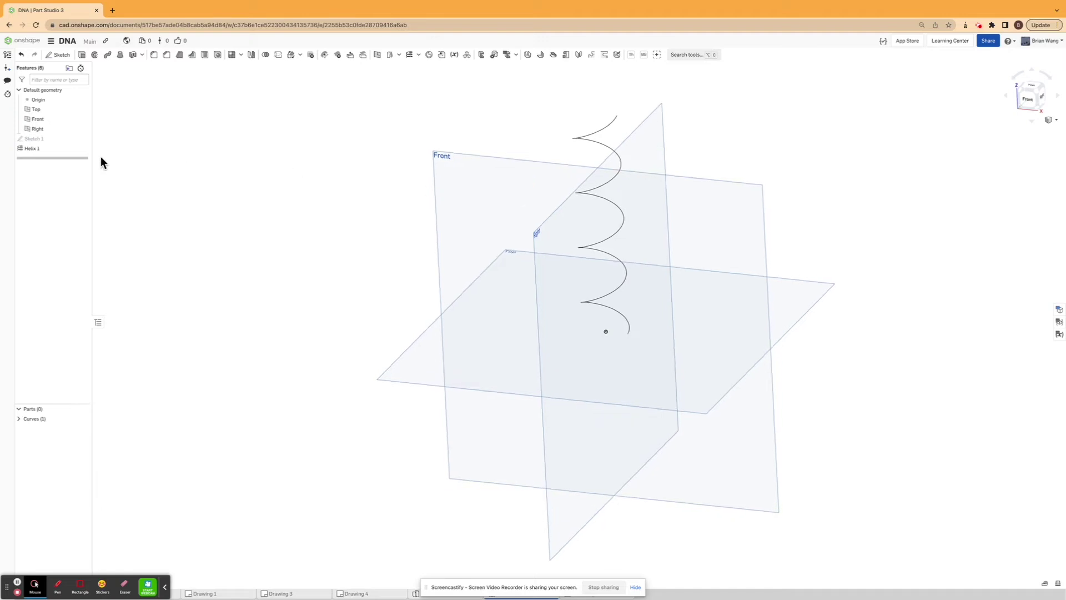
{"action": "left_click", "coordinate": [82, 139]}
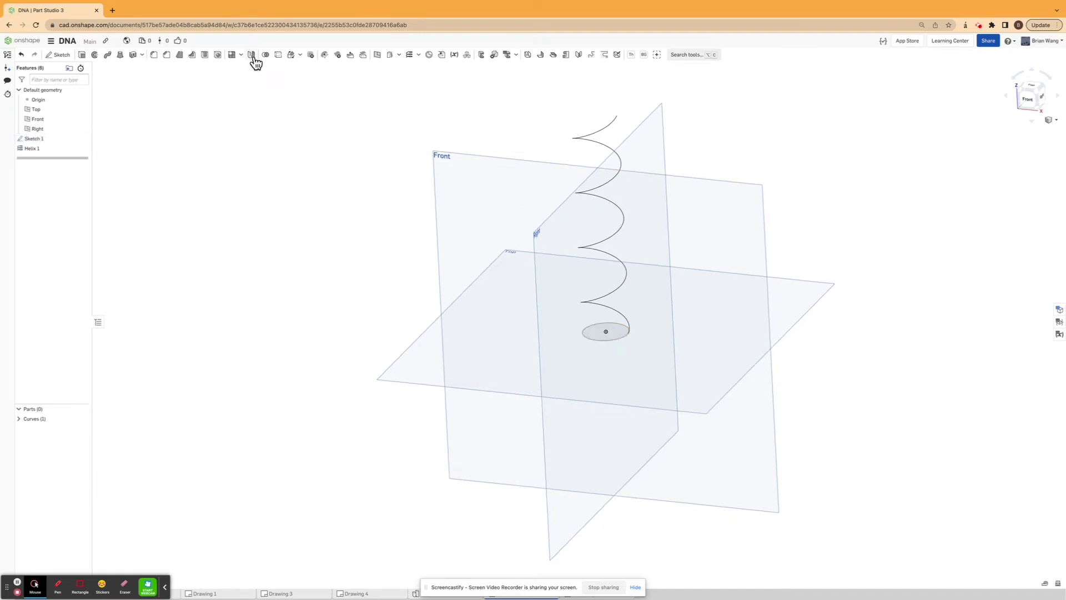
{"action": "left_click", "coordinate": [410, 56]}
{"action": "left_click", "coordinate": [139, 81]}
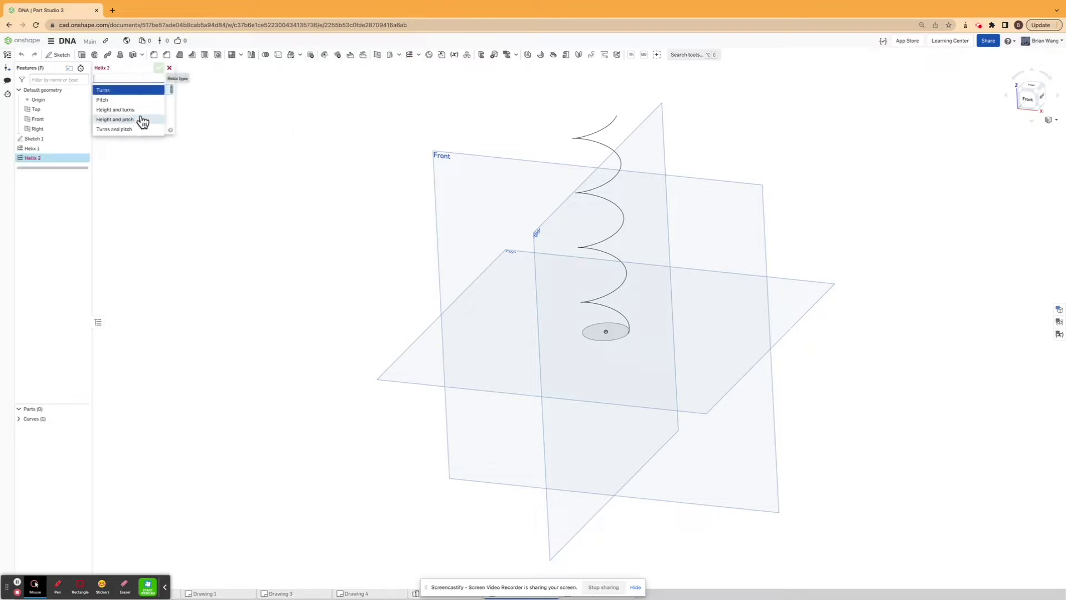
{"action": "left_click", "coordinate": [141, 114]}
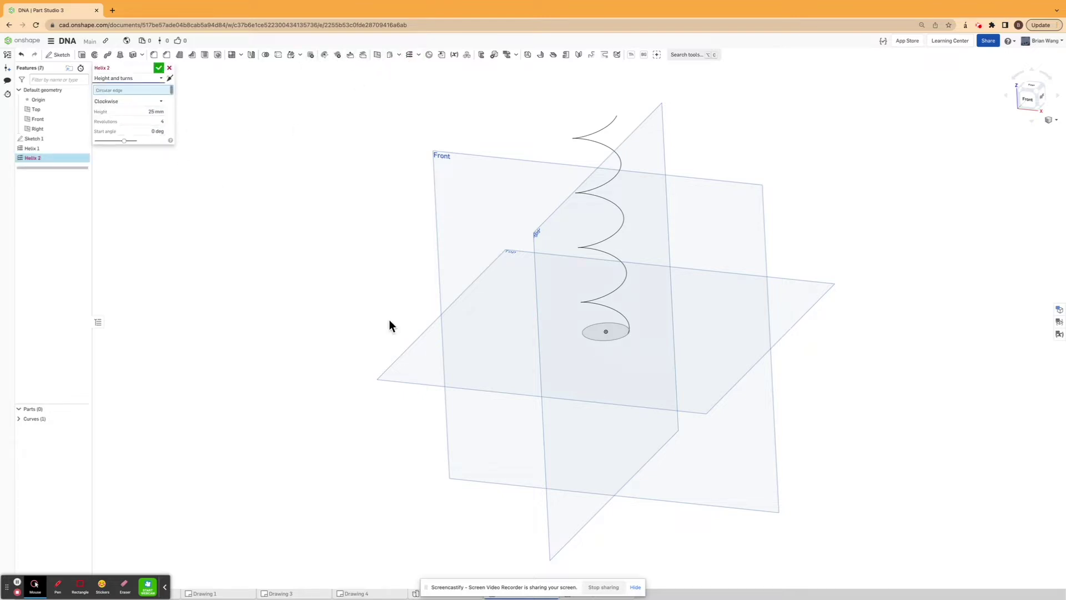
{"action": "left_click", "coordinate": [618, 337]}
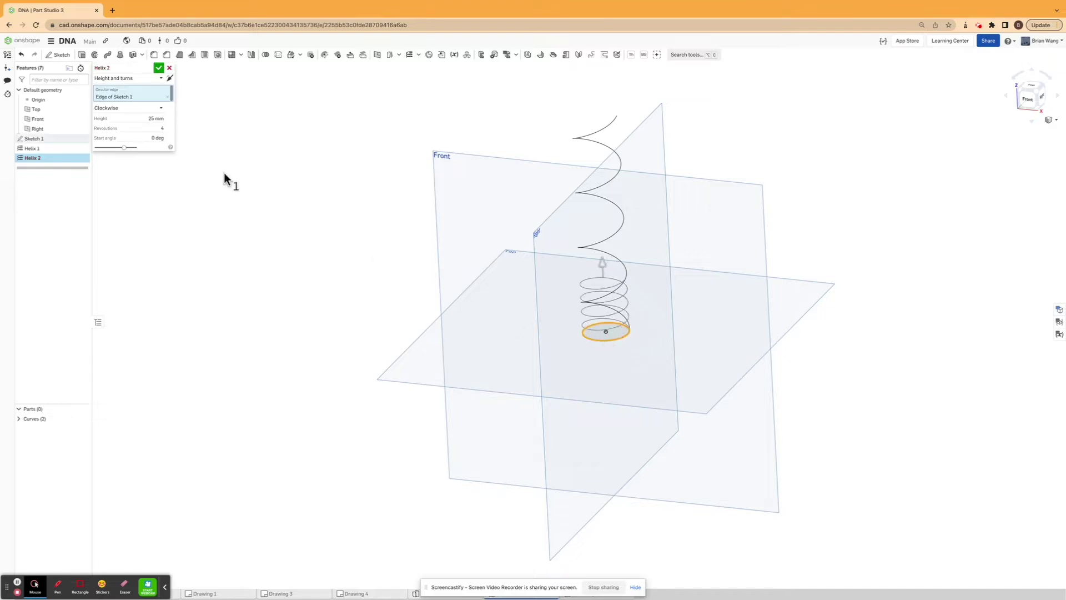
Give the second helix a height of 100 mm and a start angle of 180 degrees, and accept it
{"action": "left_click", "coordinate": [132, 119]}
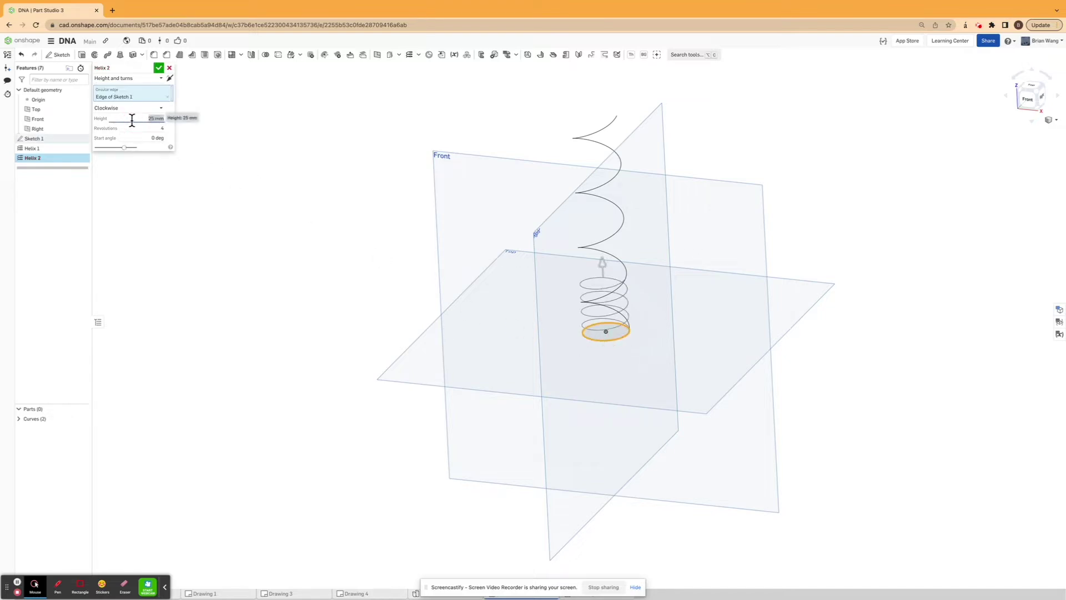
{"action": "type", "text": "100"}
{"action": "key", "text": "Return"}
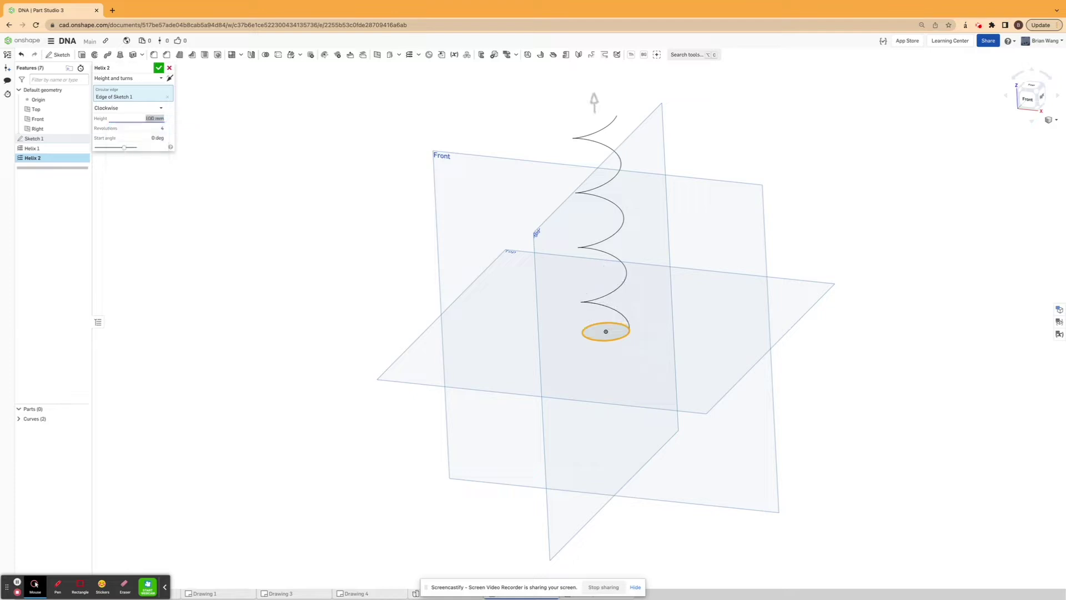
{"action": "mouse_move", "coordinate": [438, 234]}
{"action": "right_mouse_down"}
{"action": "mouse_move", "coordinate": [467, 228]}
{"action": "mouse_move", "coordinate": [439, 223]}
{"action": "right_mouse_up"}
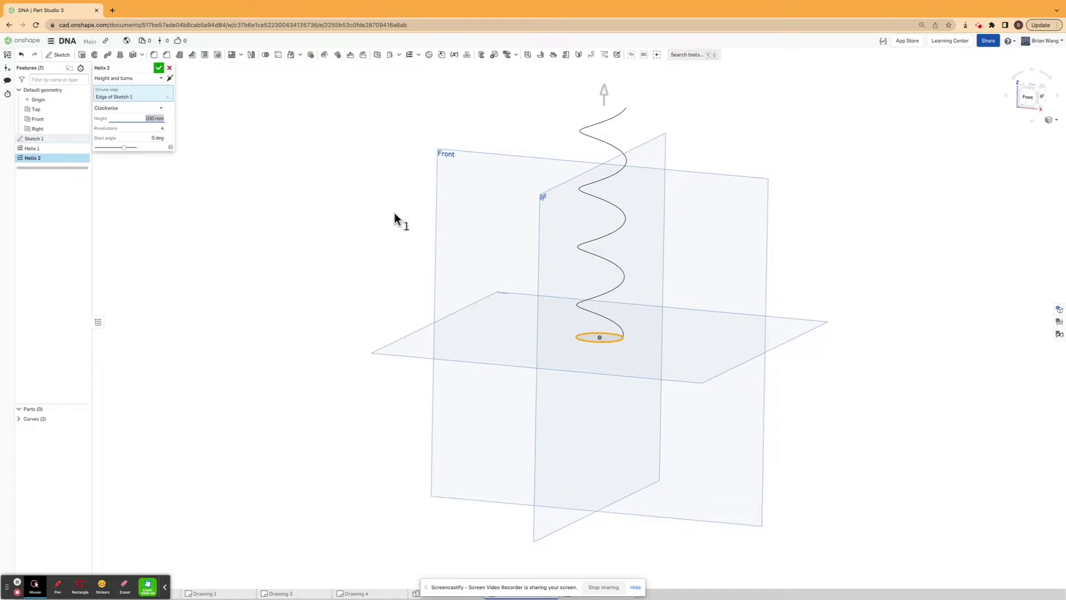
{"action": "left_click", "coordinate": [146, 138]}
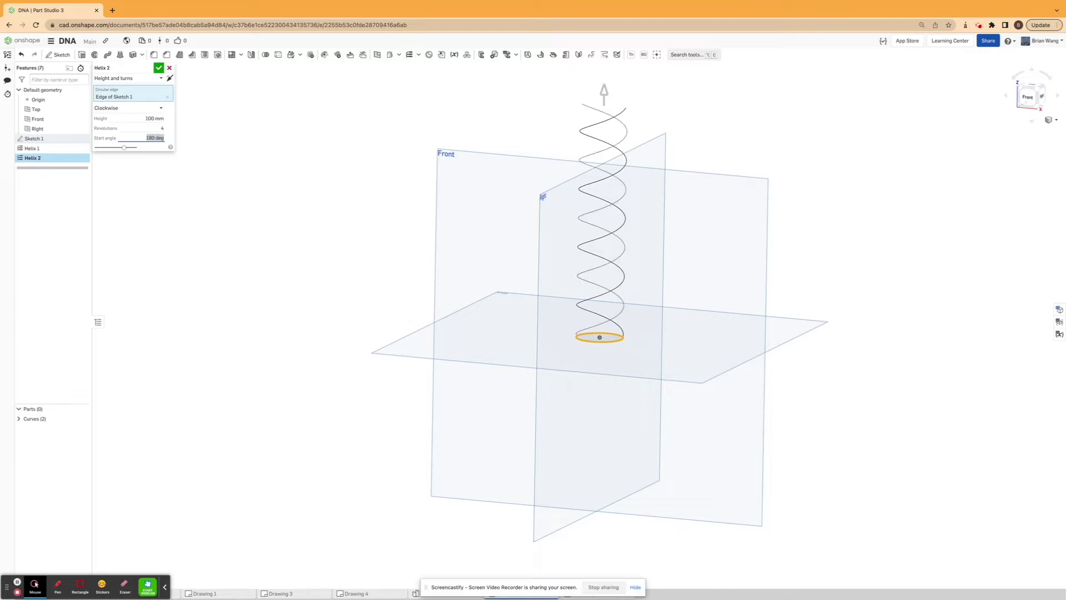
{"action": "left_click", "coordinate": [158, 68]}
Start a sketch on the Front plane and draw a circle about 2.5 mm in diameter centred on the second helix's lower endpoint
{"action": "right_click_drag", "start_coordinate": [320, 228], "coordinate": [356, 230]}
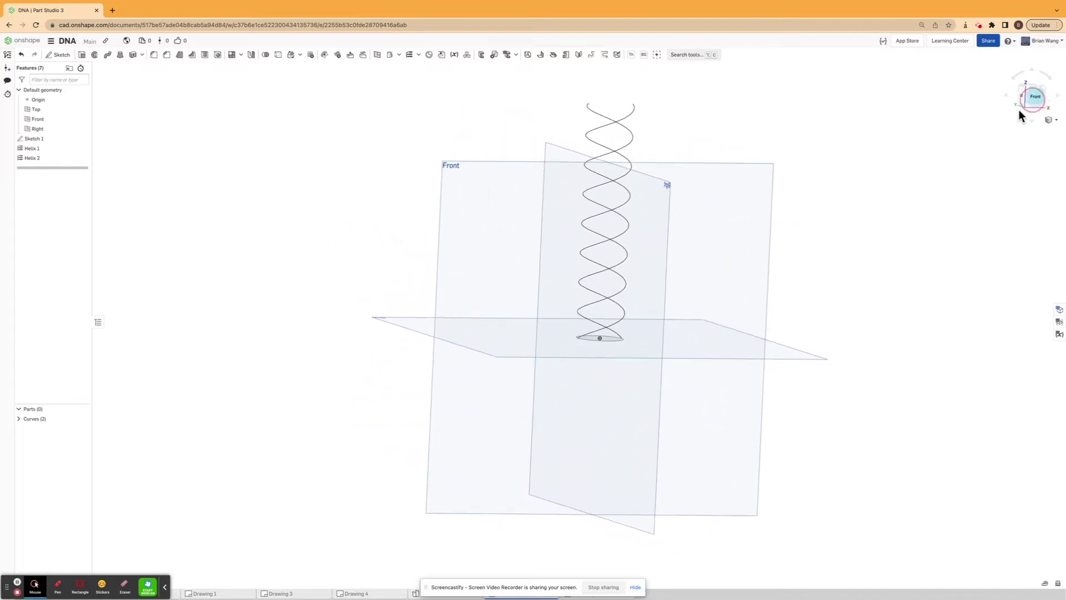
{"action": "left_click", "coordinate": [1036, 96]}
{"action": "left_click", "coordinate": [57, 55]}
{"action": "left_click", "coordinate": [393, 219]}
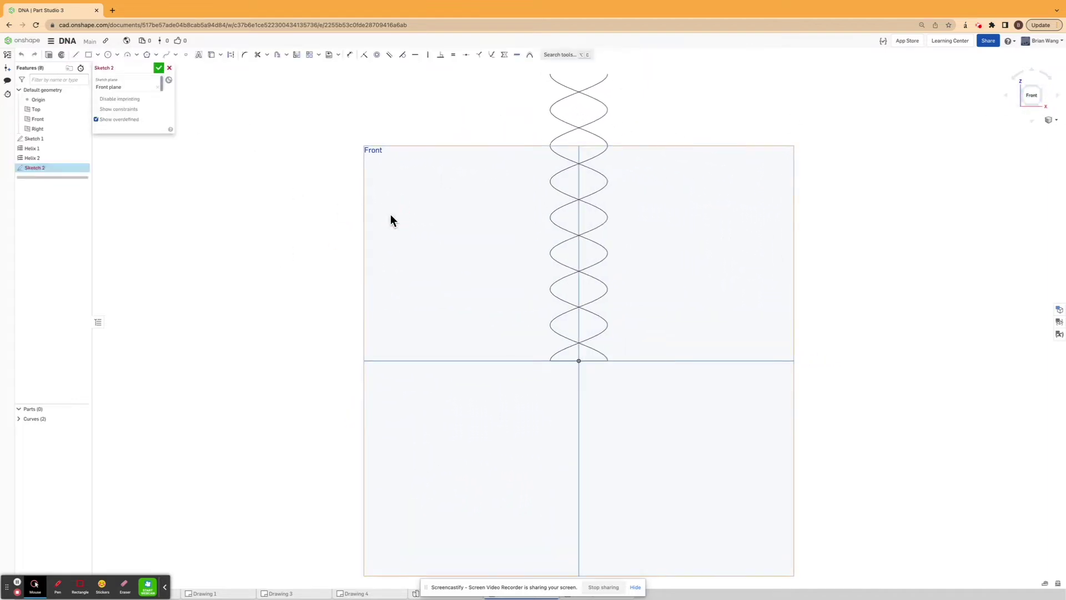
{"action": "left_click", "coordinate": [108, 55]}
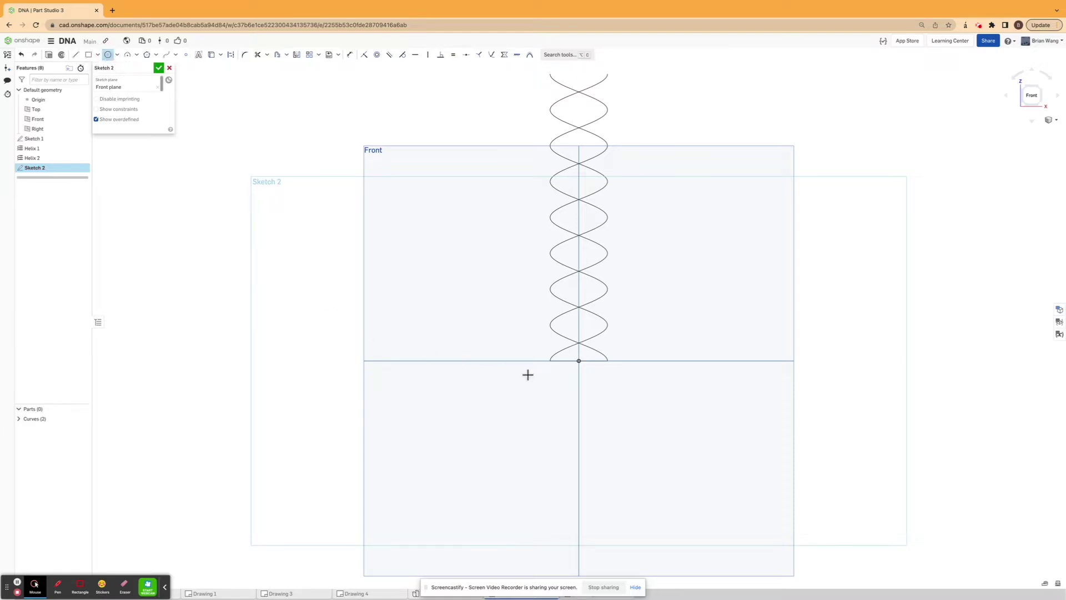
{"action": "scroll", "coordinate": [595, 358], "scroll_direction": "up", "scroll_amount": 8}
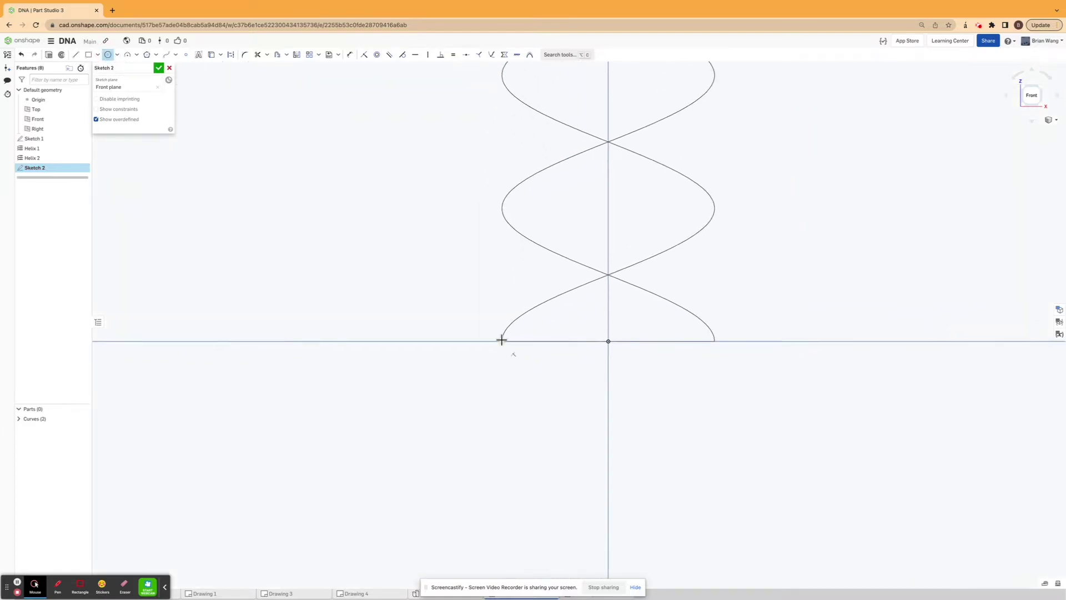
{"action": "left_click_drag", "start_coordinate": [502, 341], "coordinate": [511, 350]}
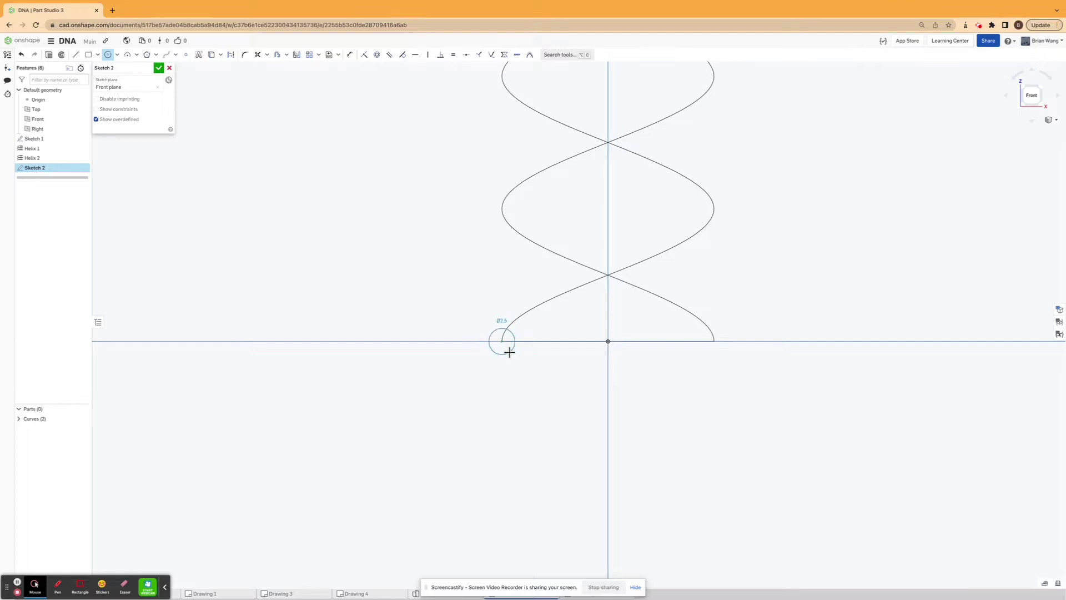
Dimension the diameter of the circle at the second helix's lower endpoint to 1 mm
{"action": "left_click", "coordinate": [350, 54]}
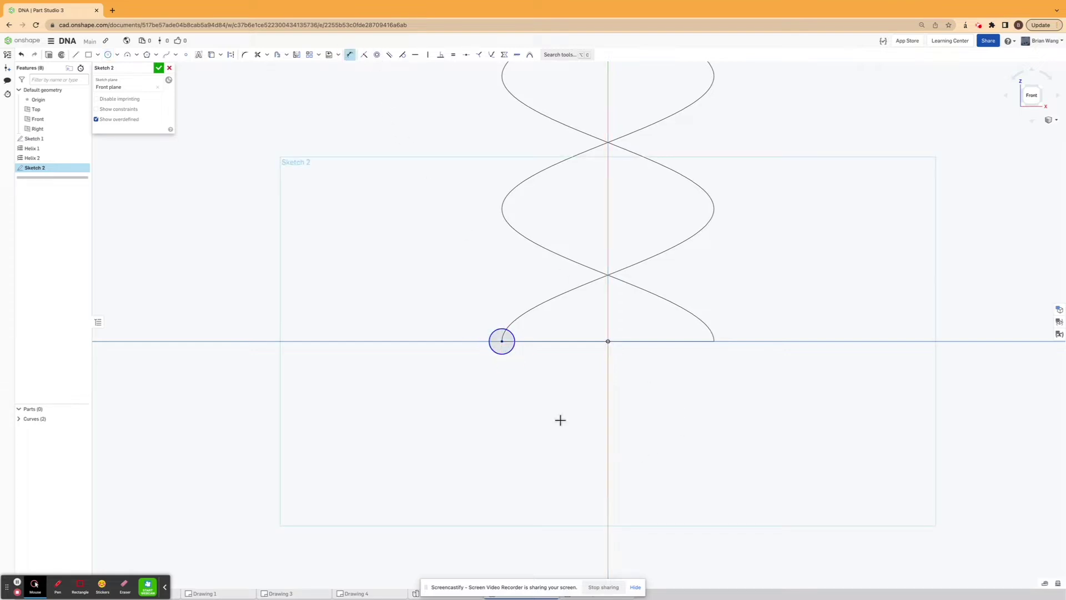
{"action": "left_click", "coordinate": [507, 352]}
{"action": "left_click", "coordinate": [488, 387]}
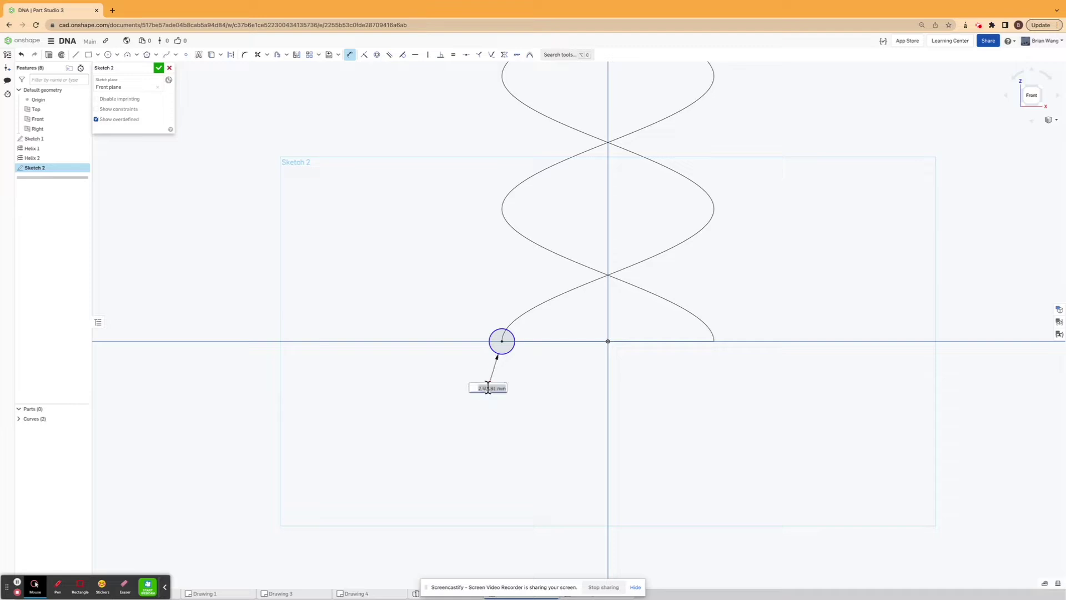
{"action": "type", "text": "1"}
{"action": "key", "text": "Return"}
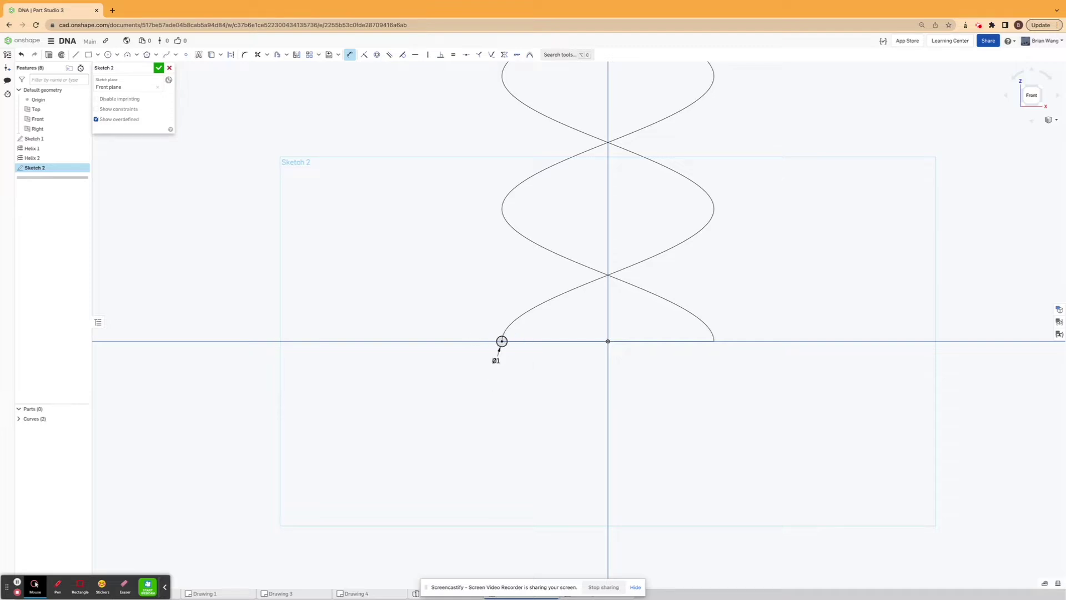
Draw a circle about 3.2 mm in diameter centred on the first helix's lower endpoint
{"action": "left_click", "coordinate": [107, 55]}
{"action": "left_click", "coordinate": [713, 341]}
{"action": "left_click", "coordinate": [713, 359]}
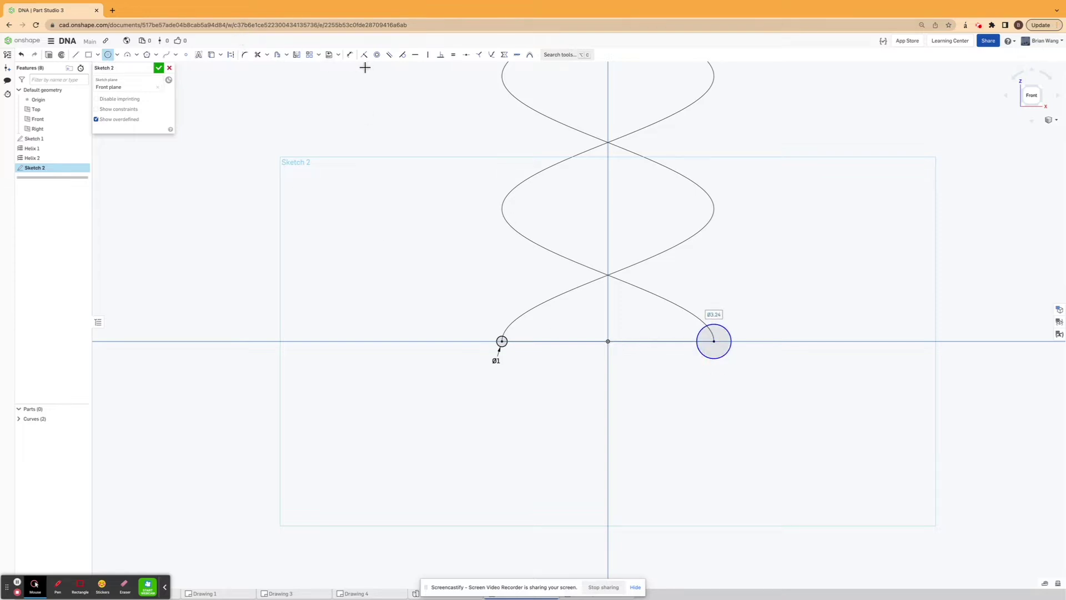
Dimension the diameter of the circle at the first helix's lower endpoint to 1 mm and accept the sketch
{"action": "left_click", "coordinate": [350, 54]}
{"action": "left_click", "coordinate": [726, 360]}
{"action": "left_click", "coordinate": [736, 378]}
{"action": "type", "text": "1"}
{"action": "key", "text": "Return"}
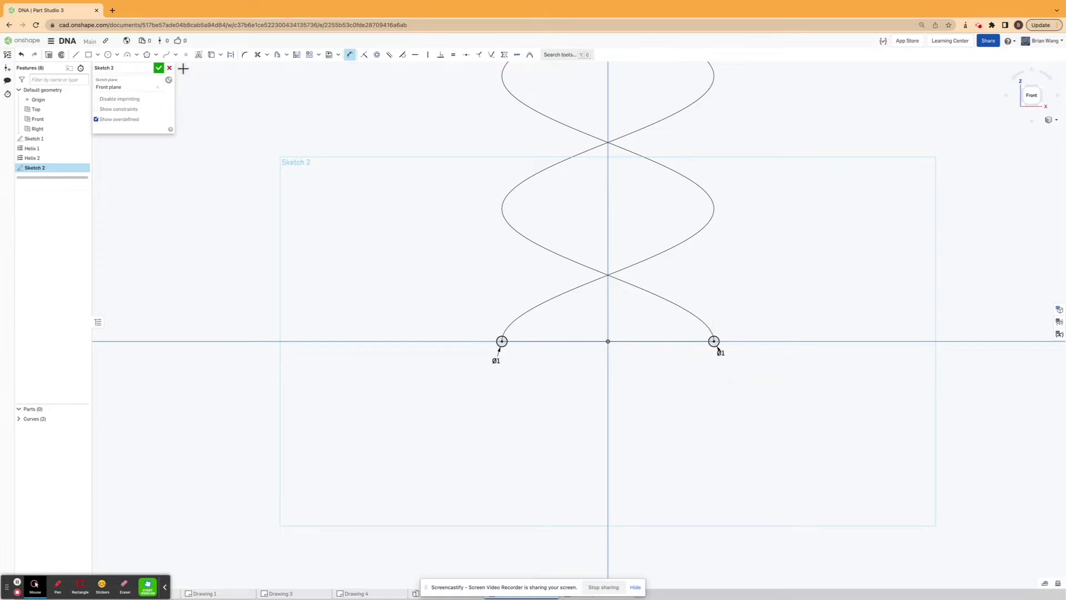
{"action": "left_click", "coordinate": [159, 68]}
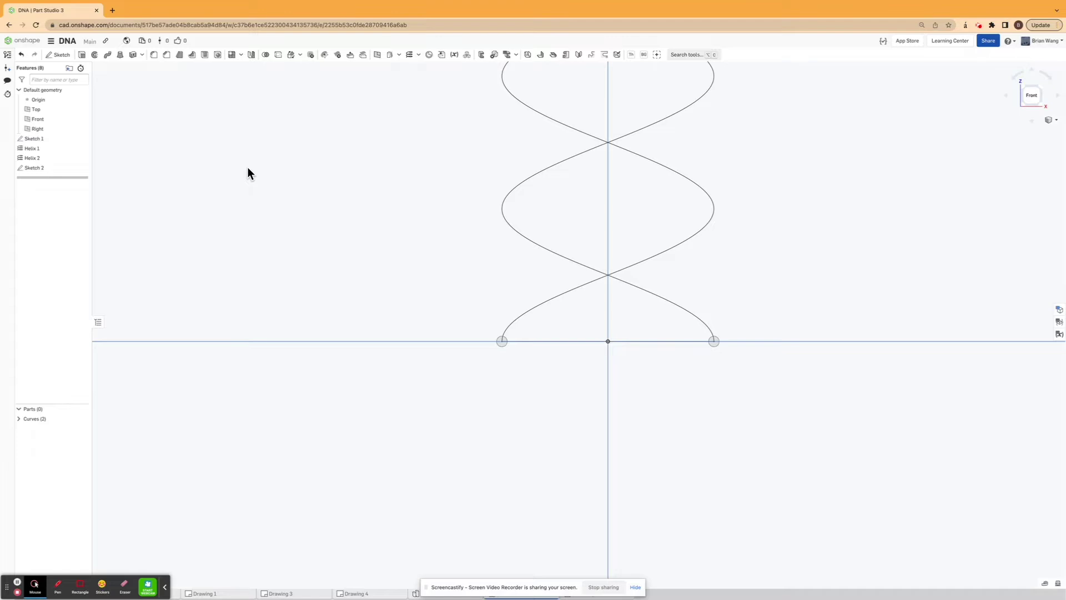
Sweep the circle at the second helix's lower endpoint along the second helix as a new solid part
{"action": "scroll", "coordinate": [272, 201], "scroll_direction": "down", "scroll_amount": 3}
{"action": "right_click_drag", "start_coordinate": [274, 219], "coordinate": [222, 171]}
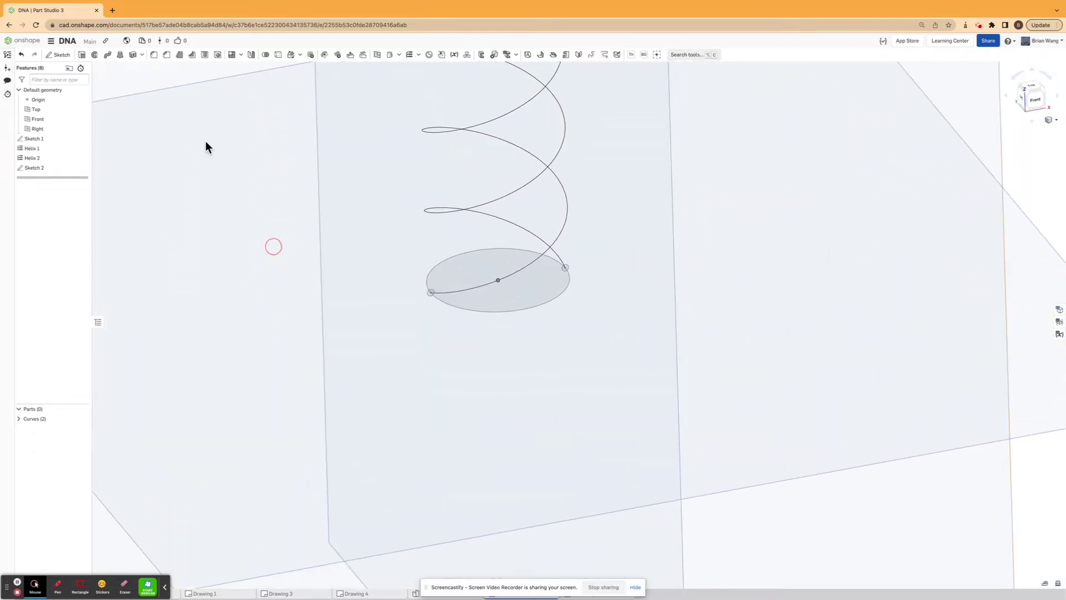
{"action": "left_click", "coordinate": [109, 53]}
{"action": "scroll", "coordinate": [367, 286], "scroll_direction": "up", "scroll_amount": 3}
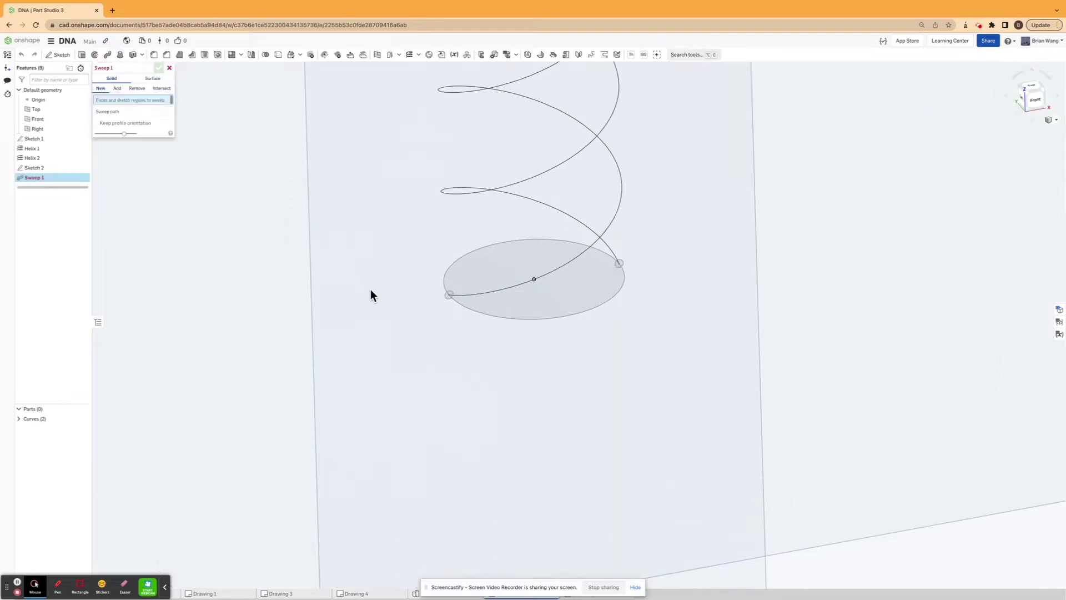
{"action": "scroll", "coordinate": [466, 316], "scroll_direction": "up", "scroll_amount": 2}
{"action": "left_click", "coordinate": [451, 285]}
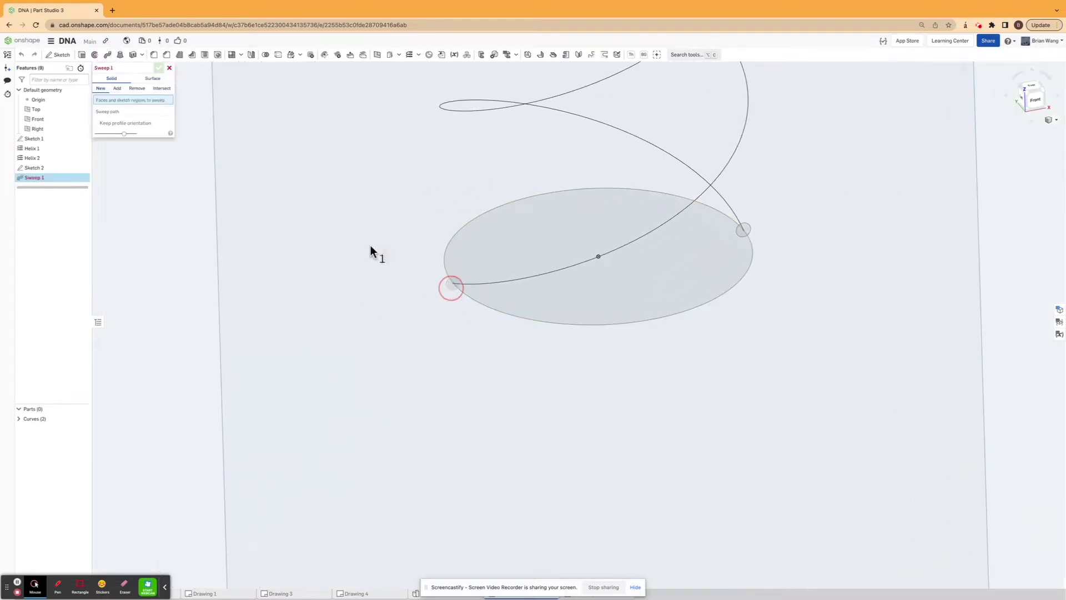
{"action": "left_click", "coordinate": [109, 118]}
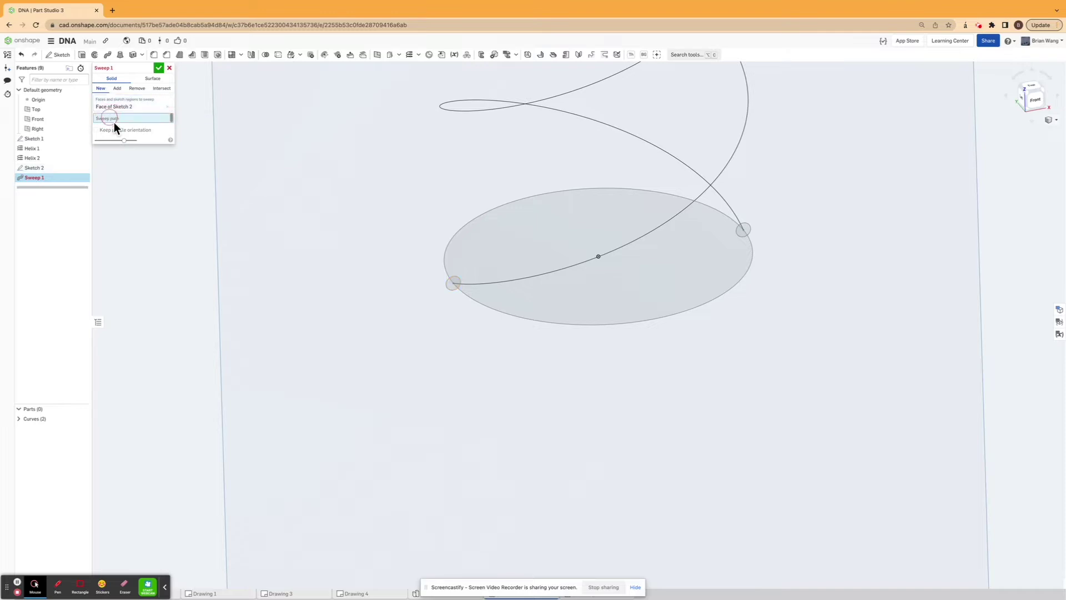
{"action": "left_click", "coordinate": [524, 275]}
{"action": "scroll", "coordinate": [517, 277], "scroll_direction": "down", "scroll_amount": 3}
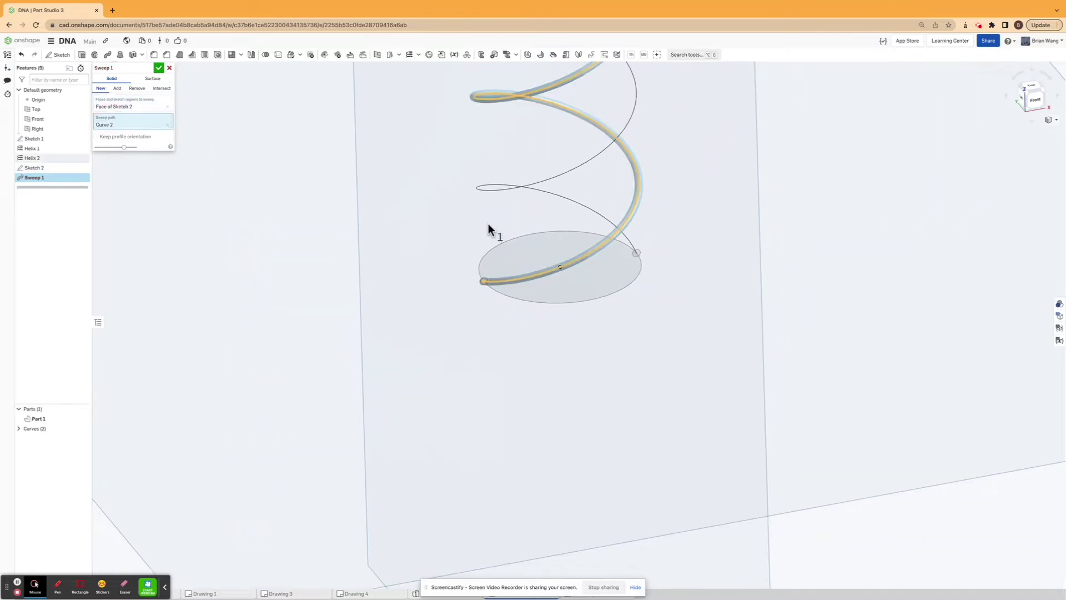
{"action": "left_click", "coordinate": [158, 68]}
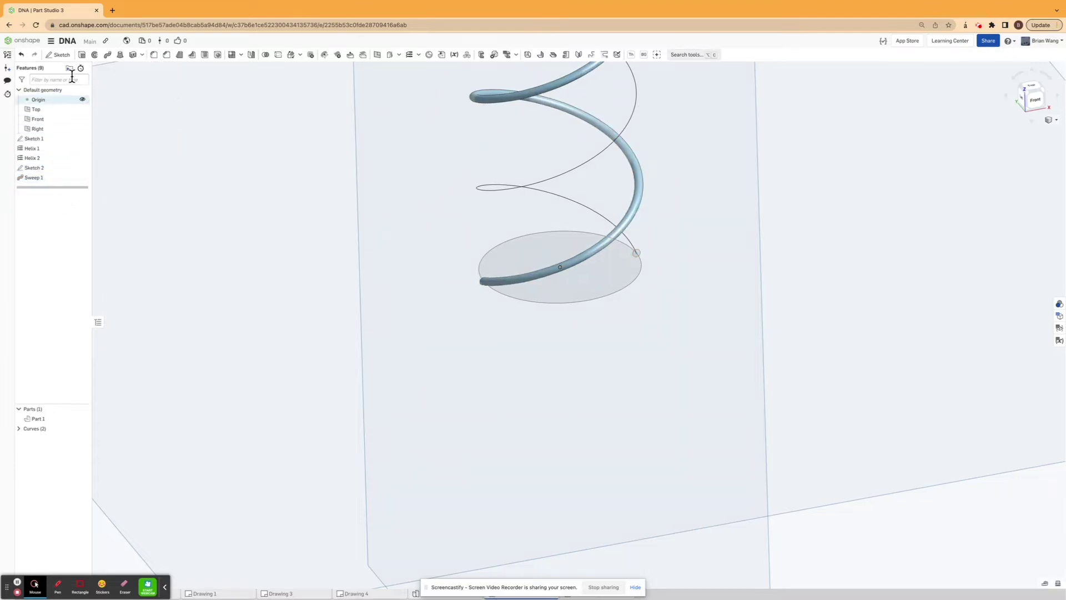
Sweep the remaining circle along the first helix as a second new solid part
{"action": "left_click", "coordinate": [107, 55]}
{"action": "left_click", "coordinate": [639, 255]}
{"action": "left_click", "coordinate": [148, 119]}
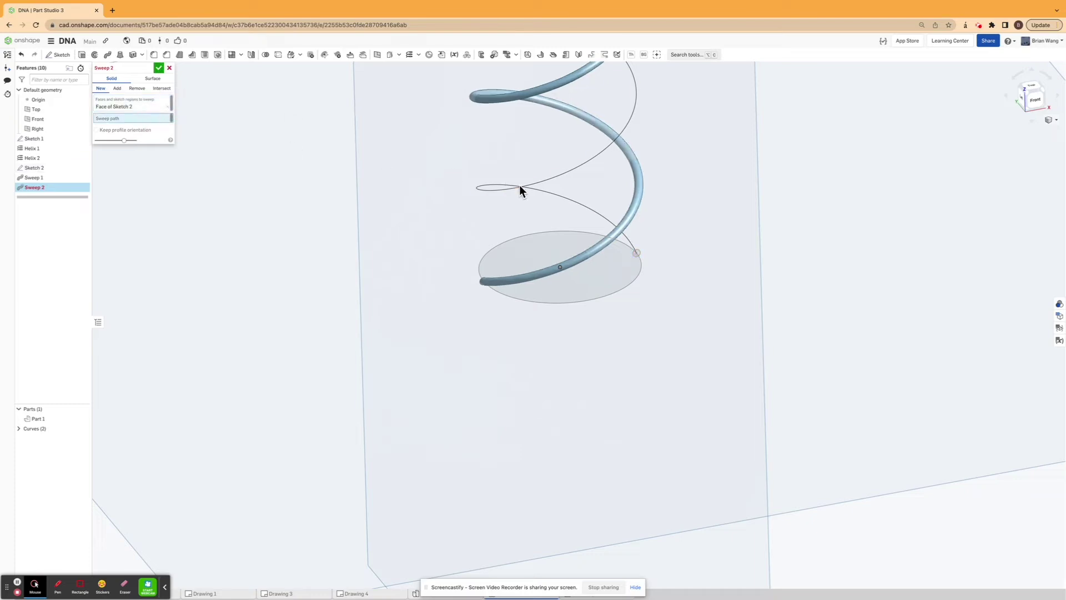
{"action": "left_click", "coordinate": [515, 185]}
{"action": "scroll", "coordinate": [497, 158], "scroll_direction": "down", "scroll_amount": 3}
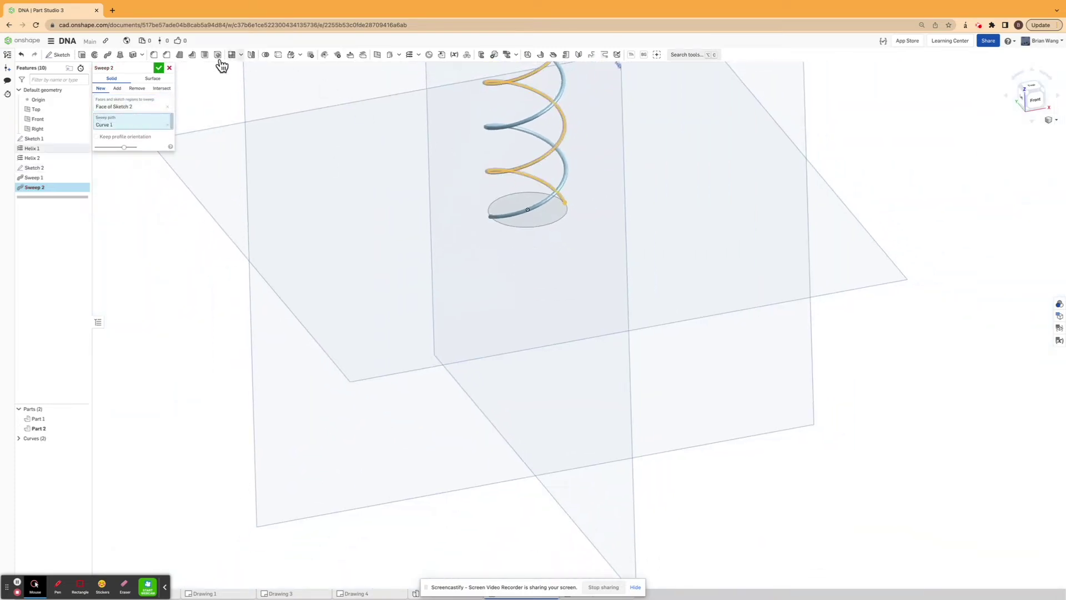
{"action": "left_click", "coordinate": [159, 67]}
View the double helix from the front and start a new sketch on the Front plane
{"action": "right_click_drag", "start_coordinate": [355, 89], "coordinate": [588, 153]}
{"action": "left_click", "coordinate": [1027, 106]}
{"action": "right_click_drag", "start_coordinate": [878, 166], "coordinate": [689, 168]}
{"action": "left_click", "coordinate": [1035, 98]}
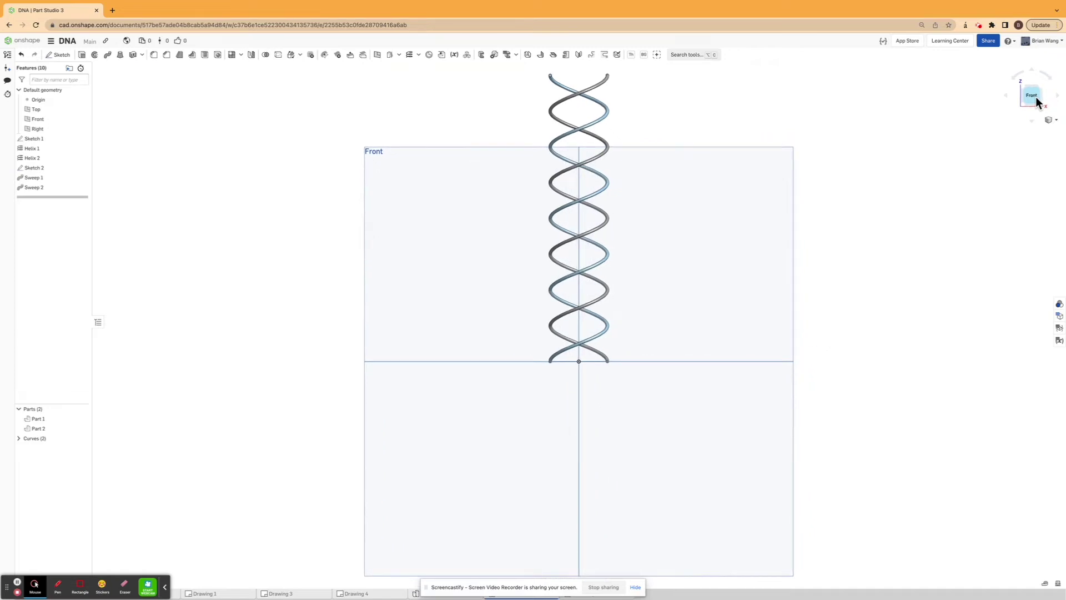
{"action": "left_click", "coordinate": [57, 58]}
{"action": "left_click", "coordinate": [458, 291]}
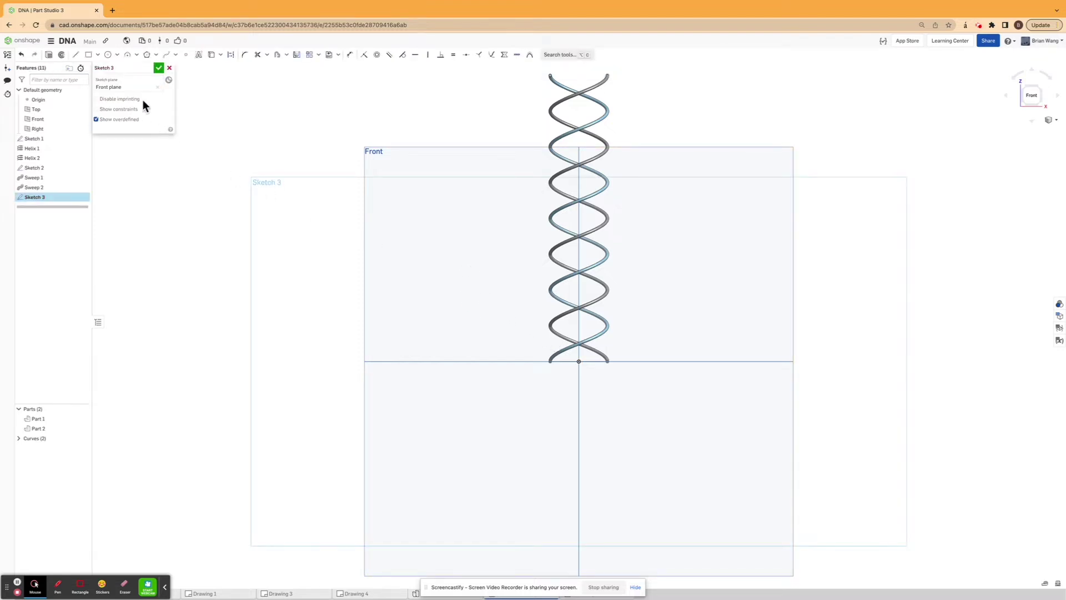
Draw a circle about 0.8 mm in diameter on the vertical axis where the two strands first cross above the origin
{"action": "left_click", "coordinate": [108, 55]}
{"action": "scroll", "coordinate": [572, 350], "scroll_direction": "up", "scroll_amount": 5}
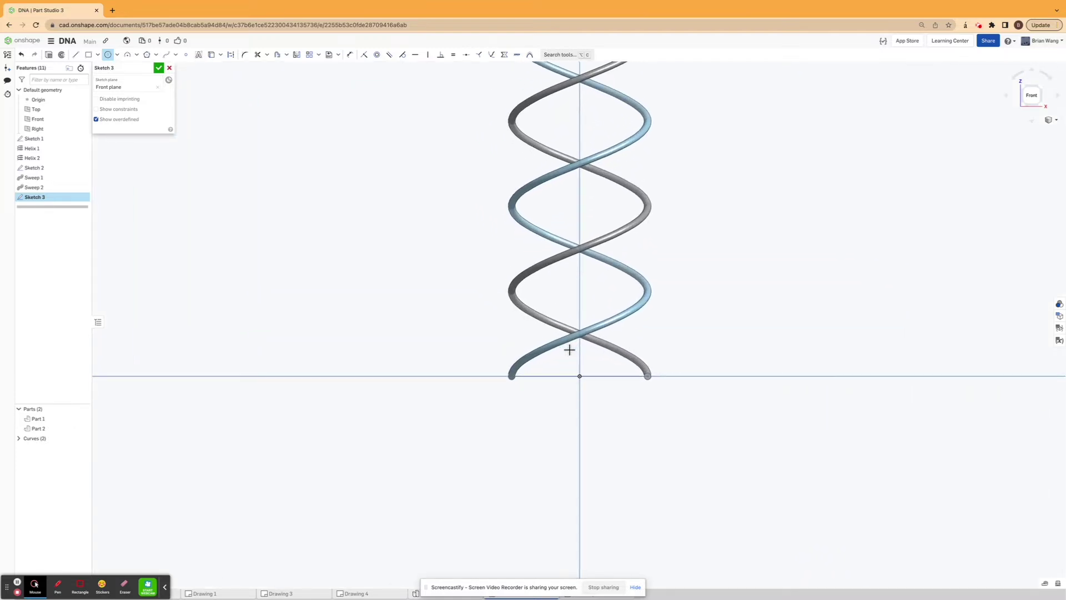
{"action": "scroll", "coordinate": [582, 333], "scroll_direction": "up", "scroll_amount": 8}
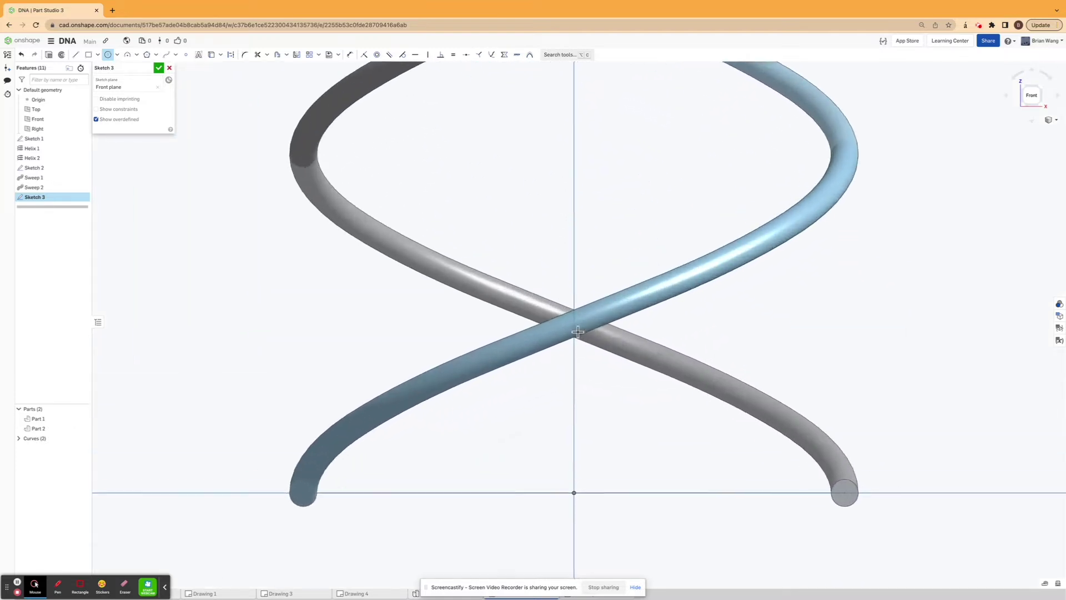
{"action": "left_click", "coordinate": [573, 320]}
{"action": "left_click", "coordinate": [581, 334]}
{"action": "scroll", "coordinate": [585, 369], "scroll_direction": "down", "scroll_amount": 4}
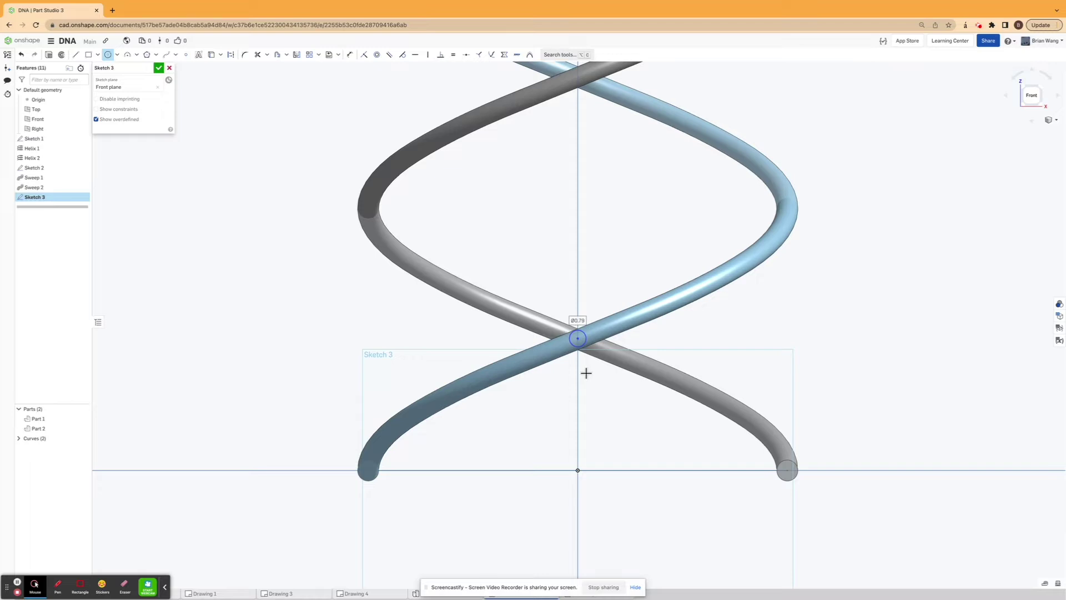
{"action": "scroll", "coordinate": [483, 250], "scroll_direction": "down", "scroll_amount": 1}
Dimension the diameter of the circle at the lowest strand crossing to 1 mm
{"action": "left_click", "coordinate": [349, 54]}
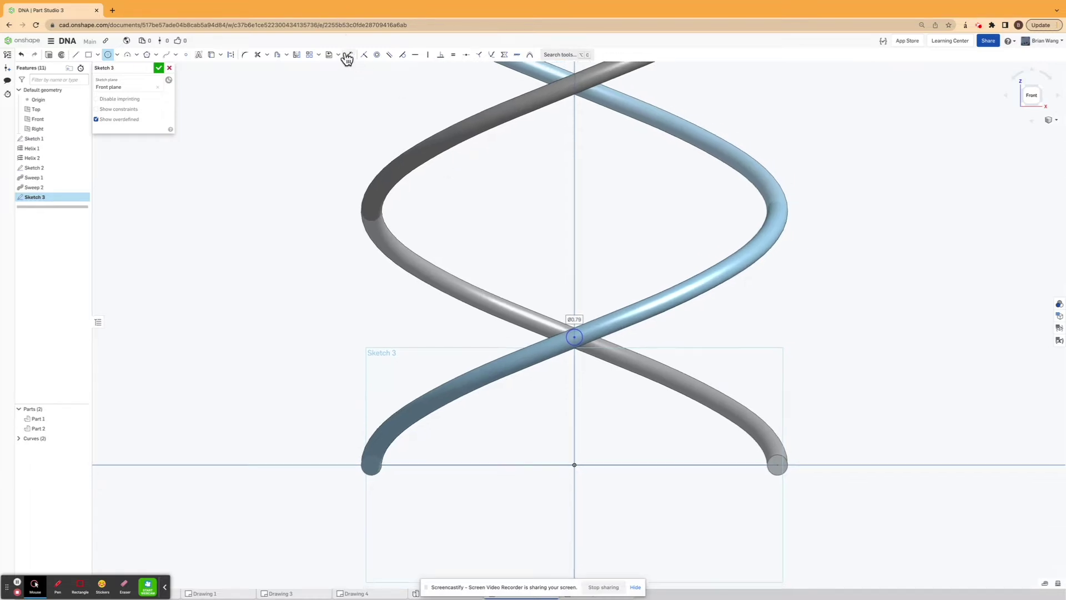
{"action": "scroll", "coordinate": [554, 300], "scroll_direction": "up", "scroll_amount": 2}
{"action": "left_click", "coordinate": [587, 343]}
{"action": "left_click", "coordinate": [701, 341]}
{"action": "type", "text": "1m"}
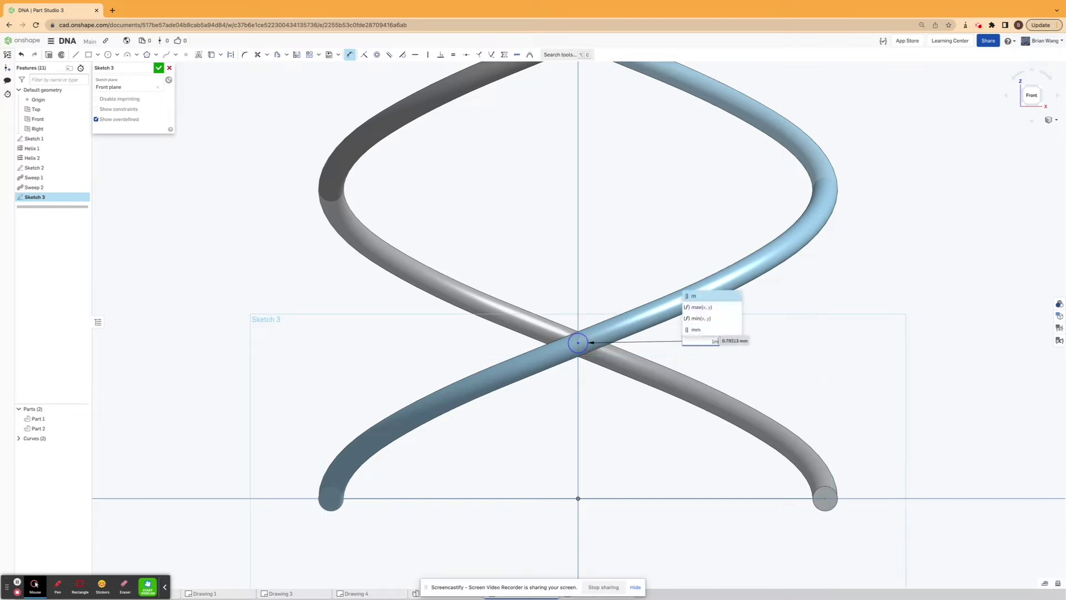
{"action": "key", "text": "Return"}
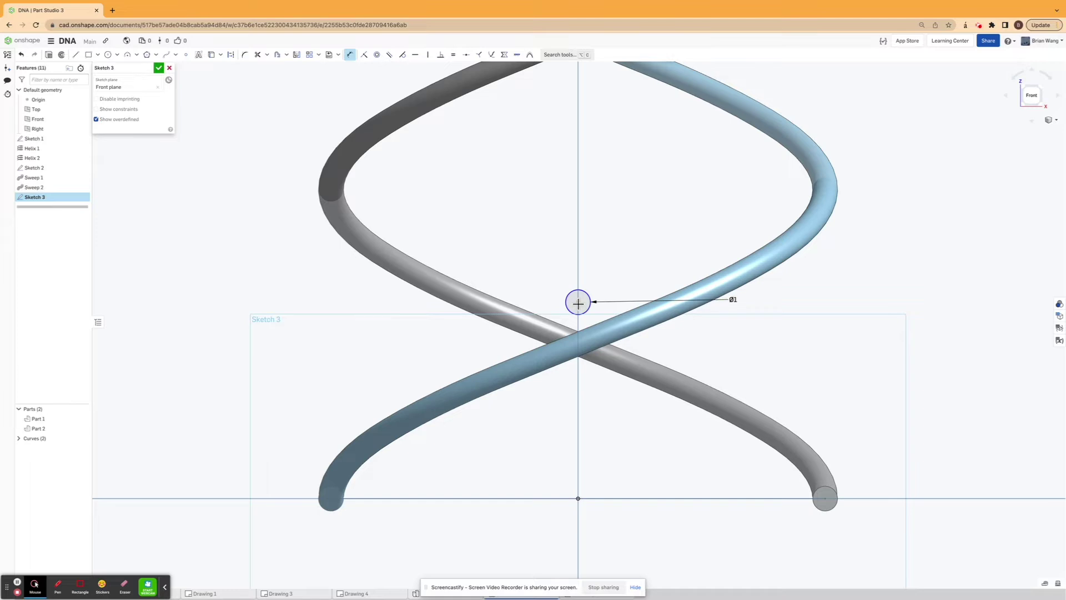
Dimension the vertical distance from the origin to the circle's centre to 6.25 mm
{"action": "left_click", "coordinate": [578, 499]}
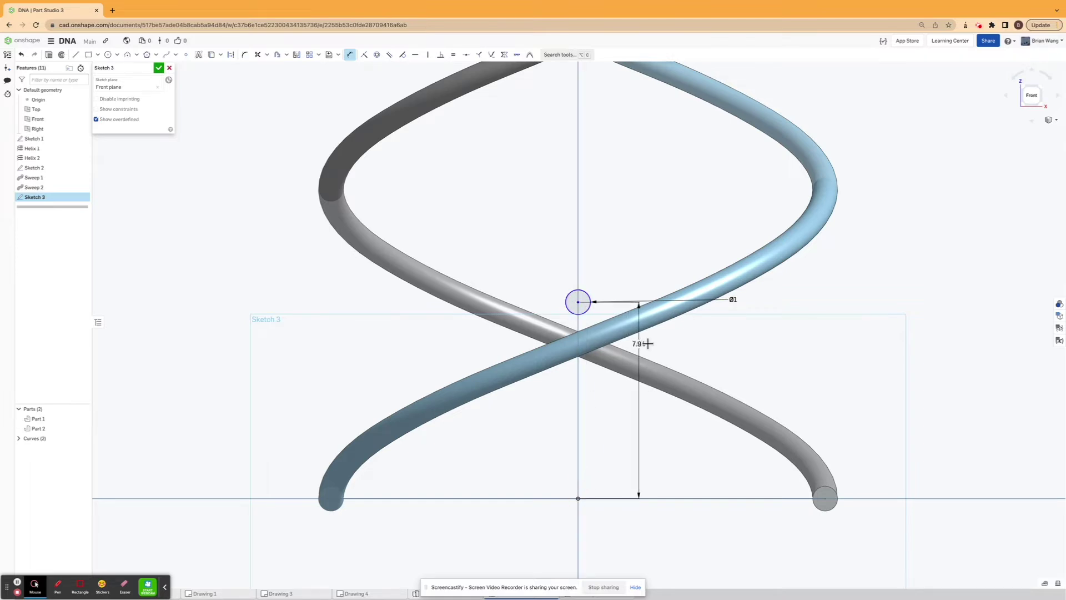
{"action": "left_click", "coordinate": [797, 382]}
{"action": "type", "text": "12"}
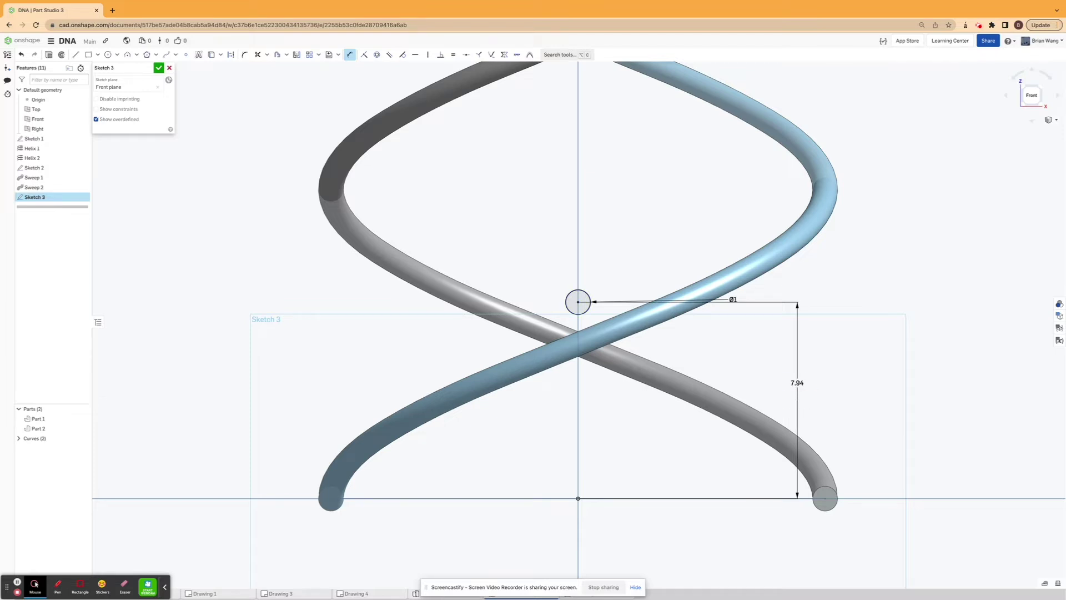
{"action": "key", "text": "Return"}
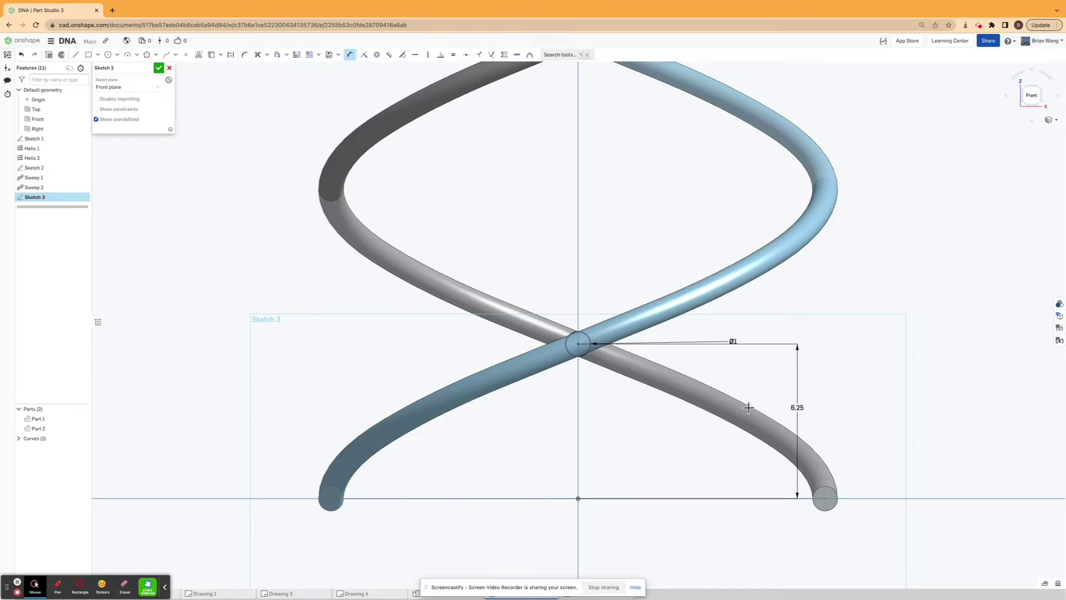
Draw a vertical construction line about 99 mm long from the origin up to the top of the double helix
{"action": "scroll", "coordinate": [778, 400], "scroll_direction": "down", "scroll_amount": 2}
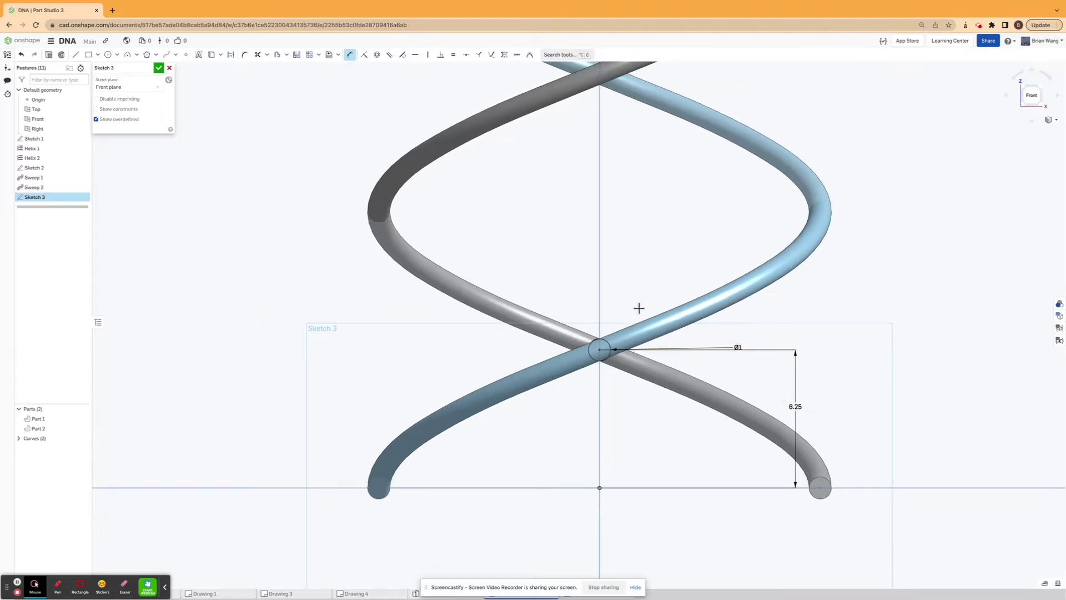
{"action": "scroll", "coordinate": [638, 311], "scroll_direction": "down", "scroll_amount": 3}
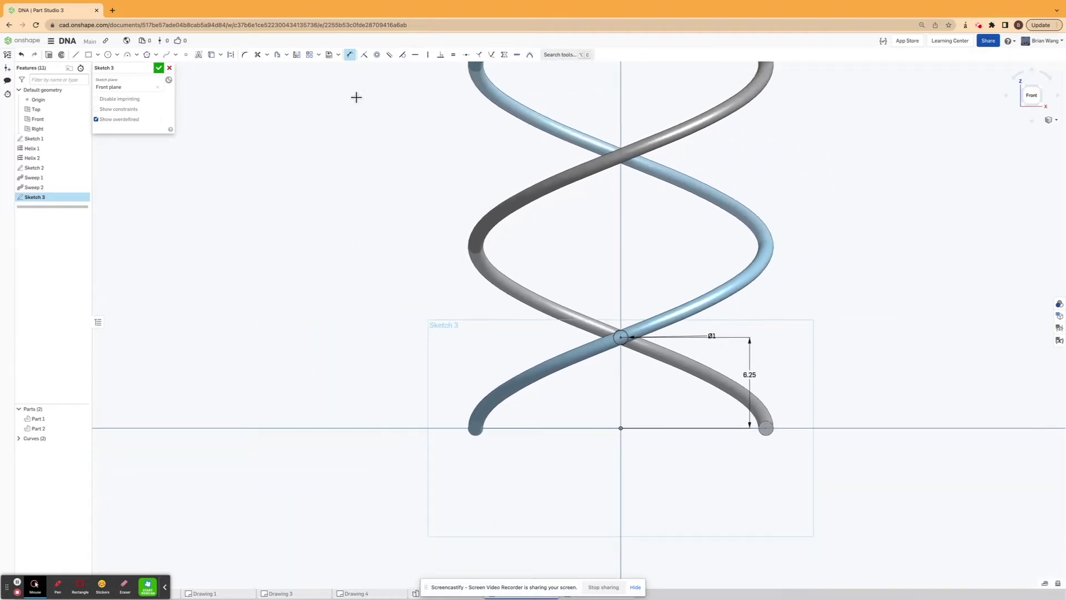
{"action": "left_click", "coordinate": [75, 54]}
{"action": "scroll", "coordinate": [623, 362], "scroll_direction": "down", "scroll_amount": 3}
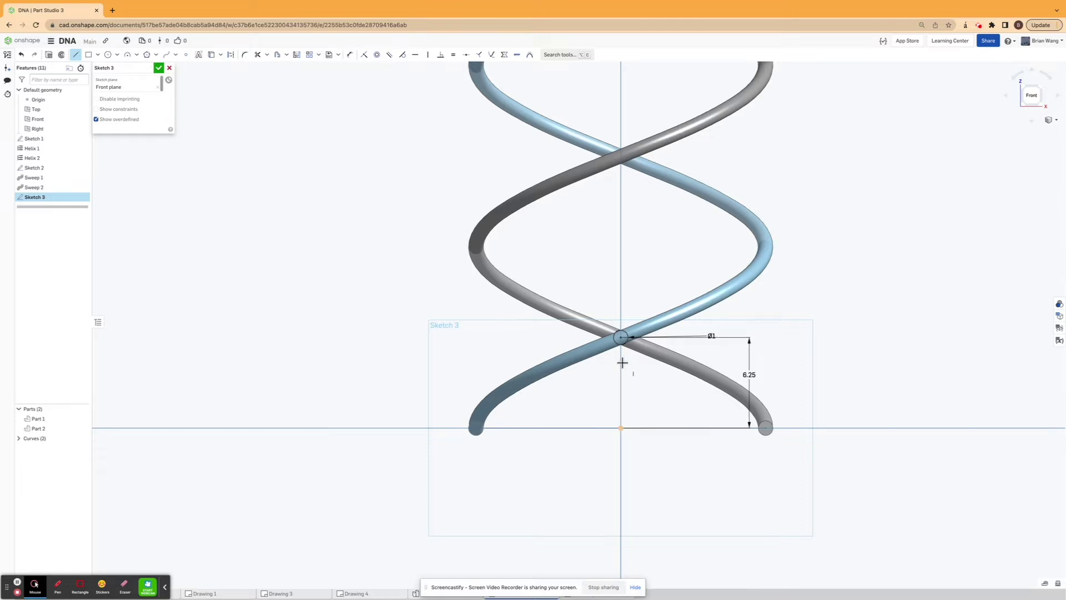
{"action": "scroll", "coordinate": [681, 394], "scroll_direction": "down", "scroll_amount": 3}
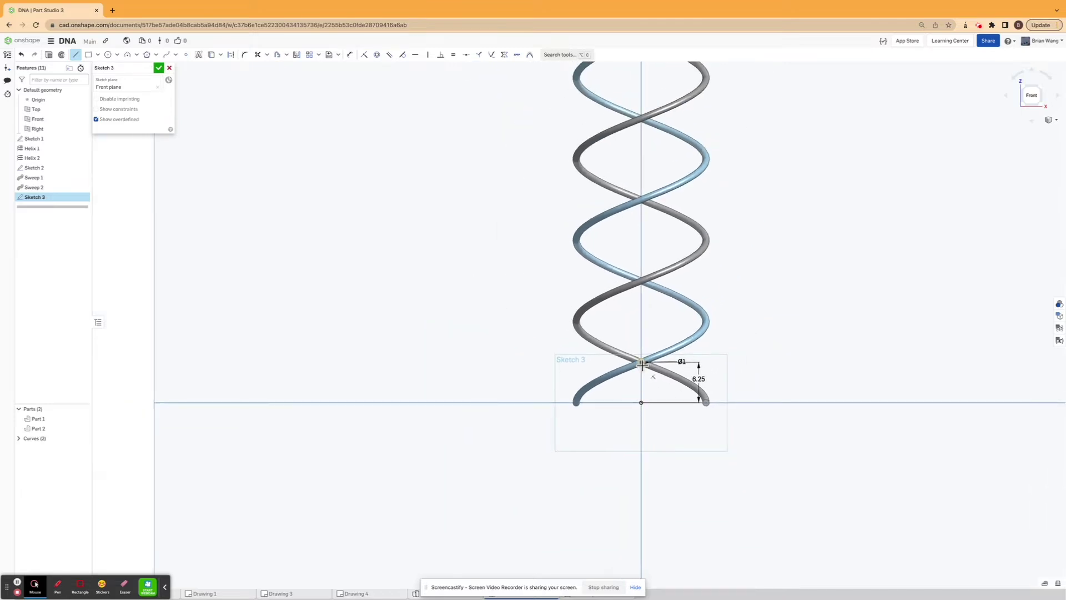
{"action": "scroll", "coordinate": [643, 362], "scroll_direction": "down", "scroll_amount": 3}
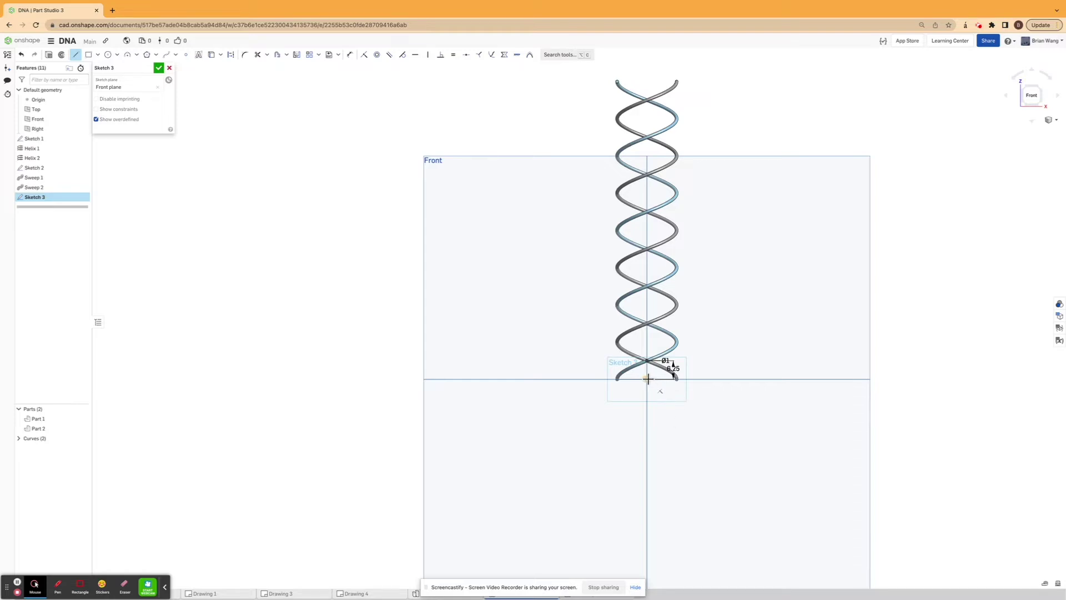
{"action": "mouse_move", "coordinate": [648, 379]}
{"action": "left_mouse_down"}
{"action": "mouse_move", "coordinate": [687, 143]}
{"action": "mouse_move", "coordinate": [631, 86]}
{"action": "mouse_move", "coordinate": [641, 86]}
{"action": "mouse_move", "coordinate": [567, 76]}
{"action": "left_mouse_up"}
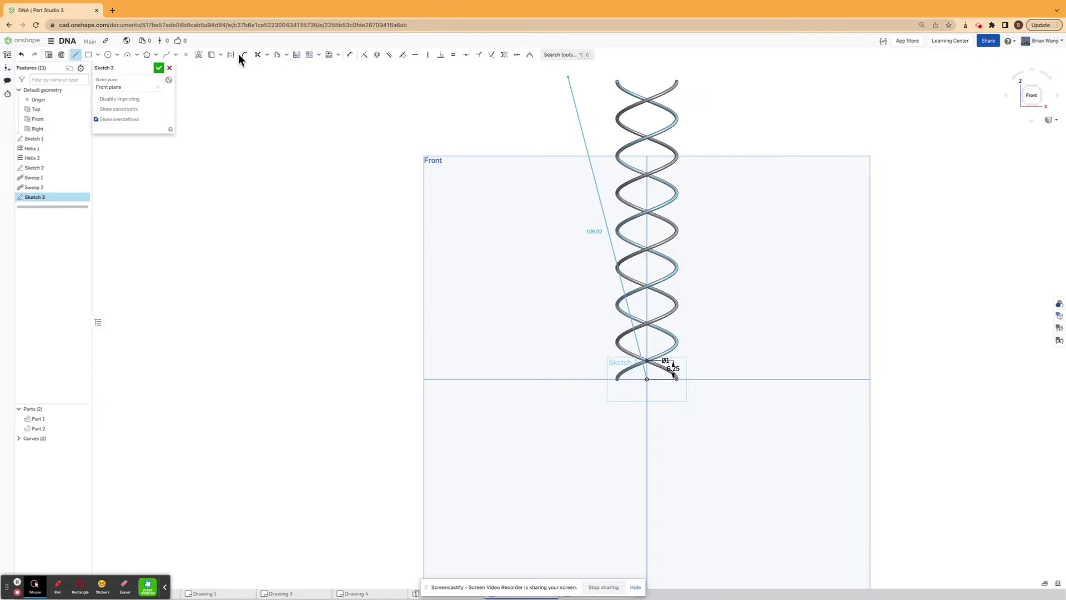
{"action": "left_click", "coordinate": [231, 55]}
{"action": "left_click_drag", "start_coordinate": [568, 77], "coordinate": [647, 83]}
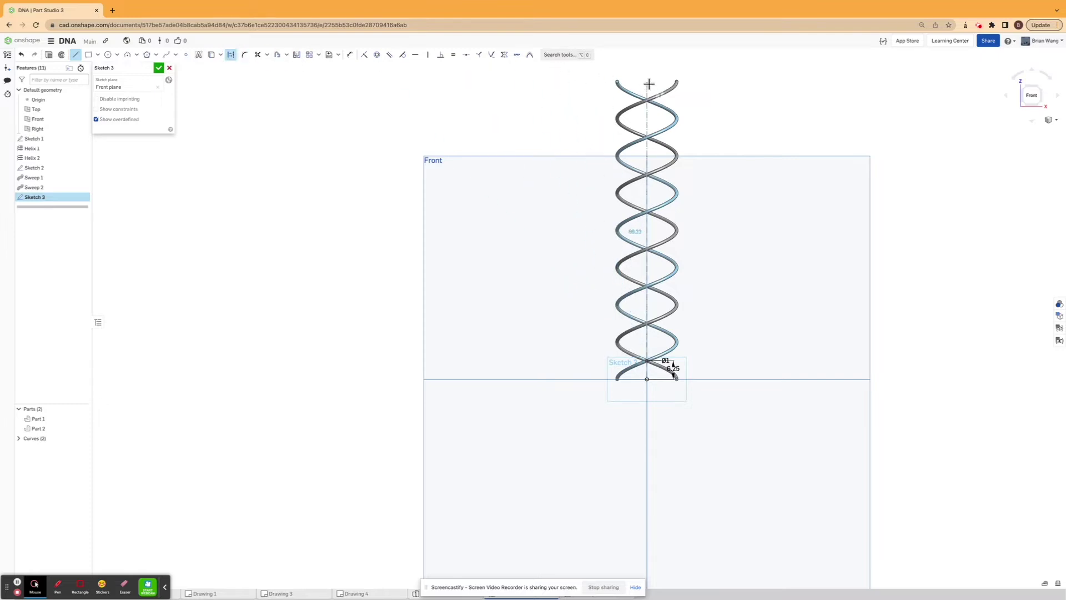
{"action": "left_click", "coordinate": [76, 54]}
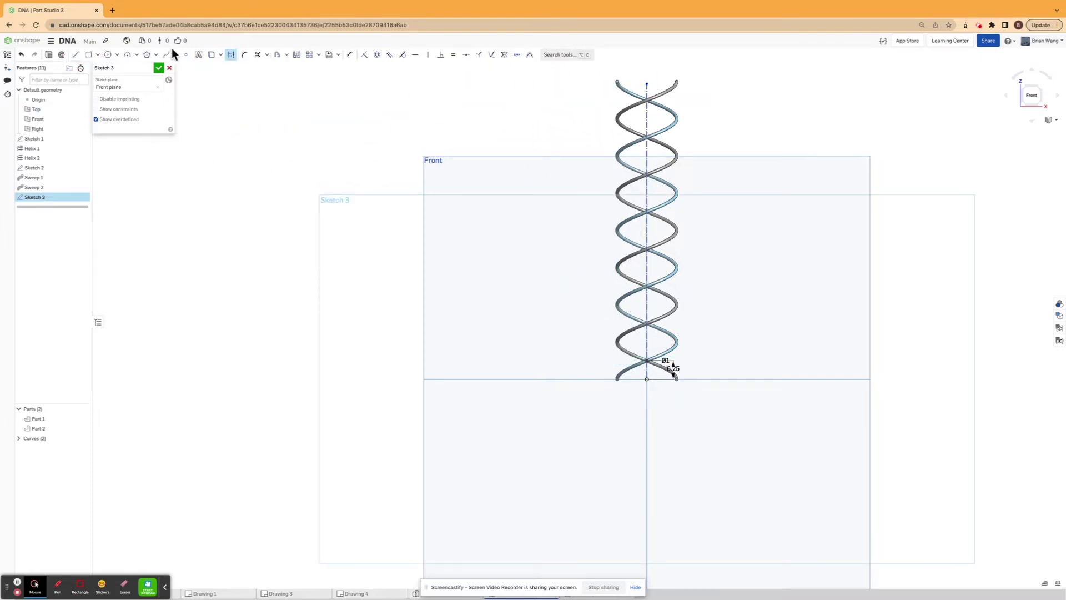
{"action": "left_click", "coordinate": [236, 56]}
Start a linear sketch pattern of the 1 mm circle and direct it upward along the construction line with about 39 mm spacing
{"action": "left_click", "coordinate": [309, 55]}
{"action": "scroll", "coordinate": [633, 367], "scroll_direction": "up", "scroll_amount": 5}
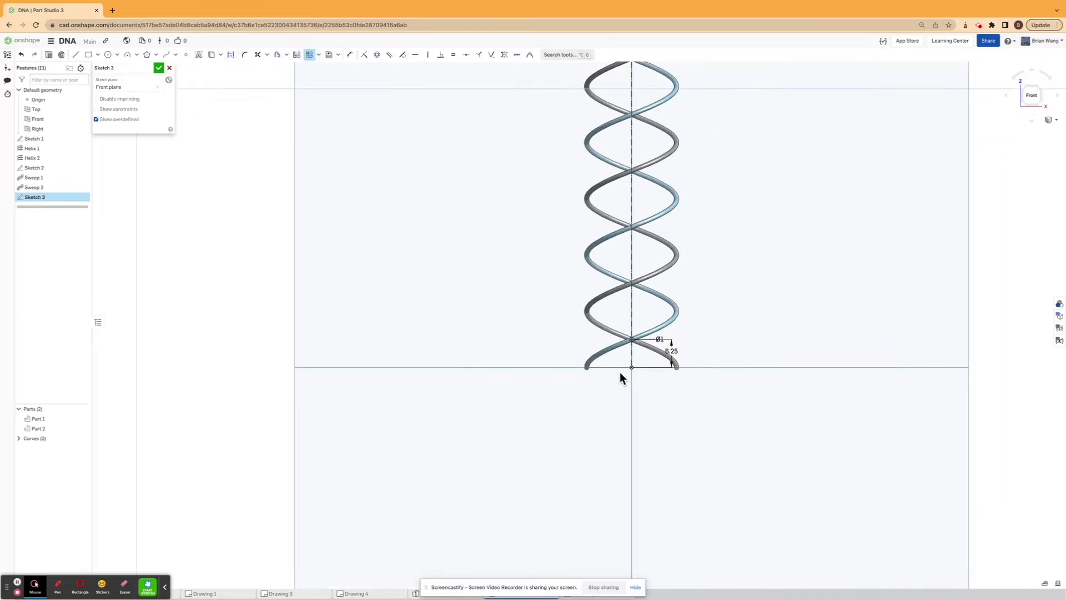
{"action": "left_click", "coordinate": [636, 335]}
{"action": "scroll", "coordinate": [639, 348], "scroll_direction": "down", "scroll_amount": 5}
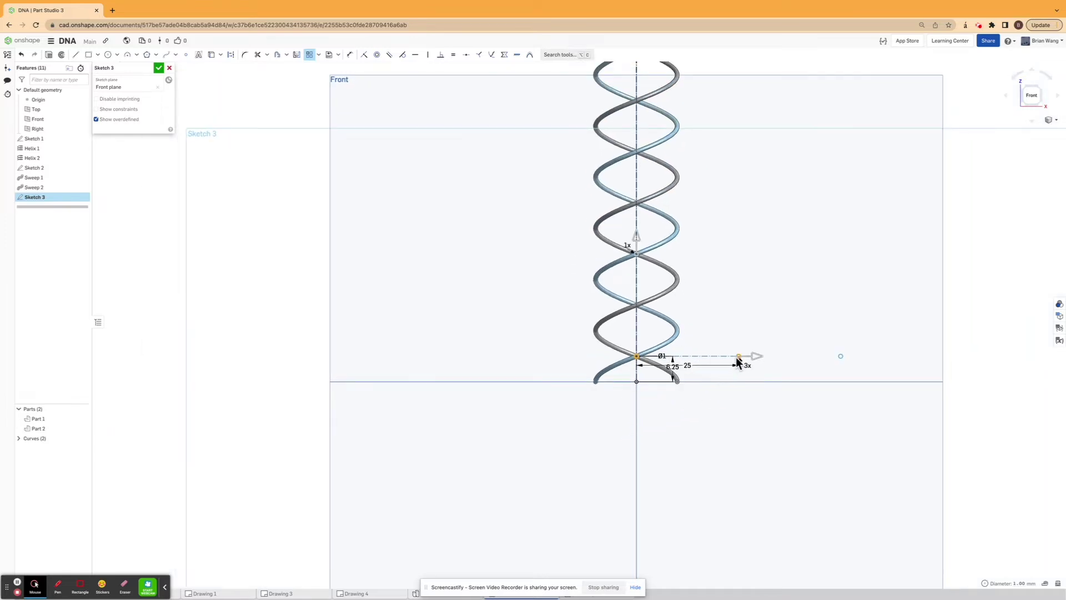
{"action": "left_click_drag", "start_coordinate": [738, 357], "coordinate": [635, 201]}
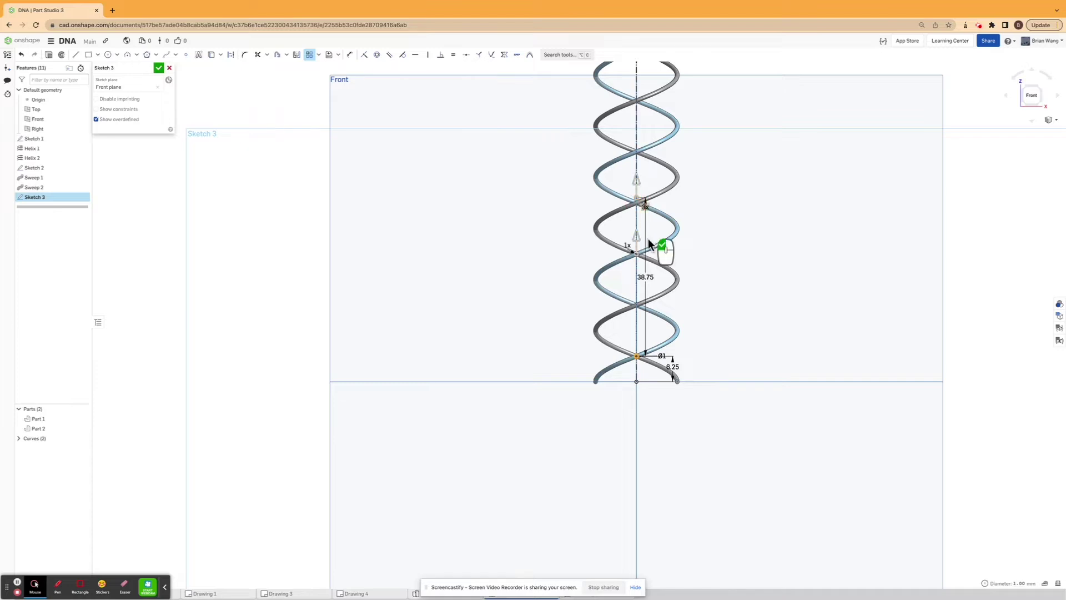
Set the spacing of the upward circle pattern to 12.5 mm
{"action": "double_click", "coordinate": [644, 280]}
{"action": "scroll", "coordinate": [710, 335], "scroll_direction": "down", "scroll_amount": 3}
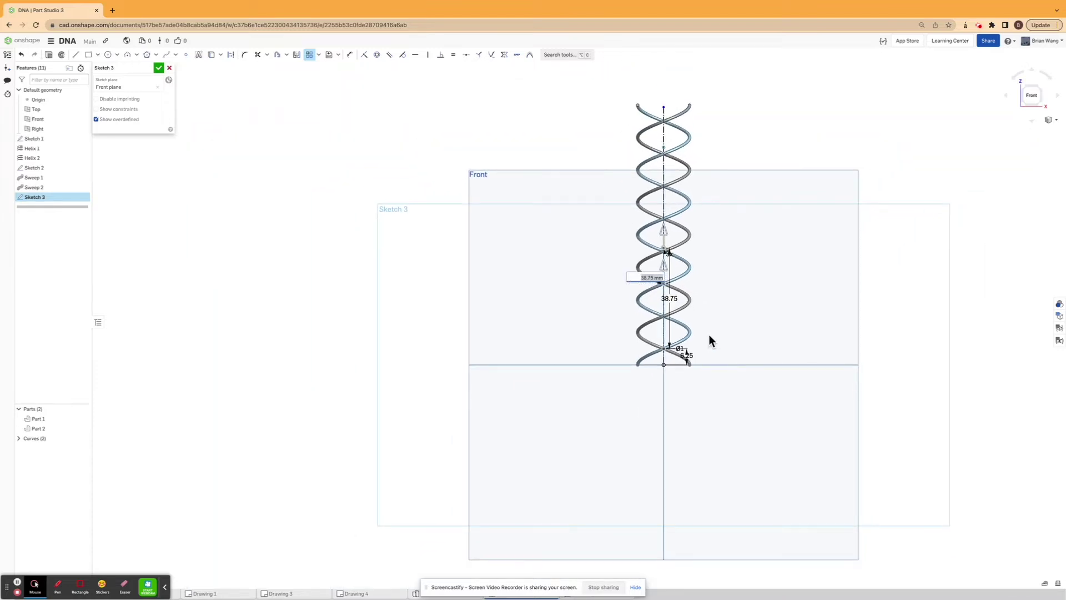
{"action": "type", "text": "12.5"}
{"action": "key", "text": "Return"}
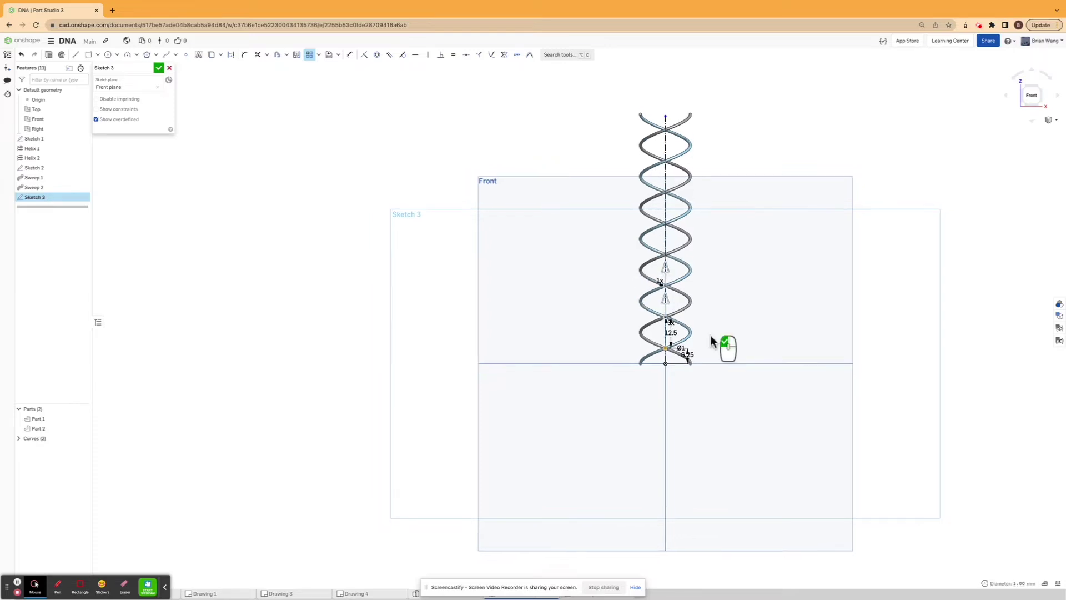
Set the instance count of the upward circle pattern to 7
{"action": "scroll", "coordinate": [711, 335], "scroll_direction": "up", "scroll_amount": 3}
{"action": "double_click", "coordinate": [657, 318]}
{"action": "scroll", "coordinate": [745, 339], "scroll_direction": "down", "scroll_amount": 3}
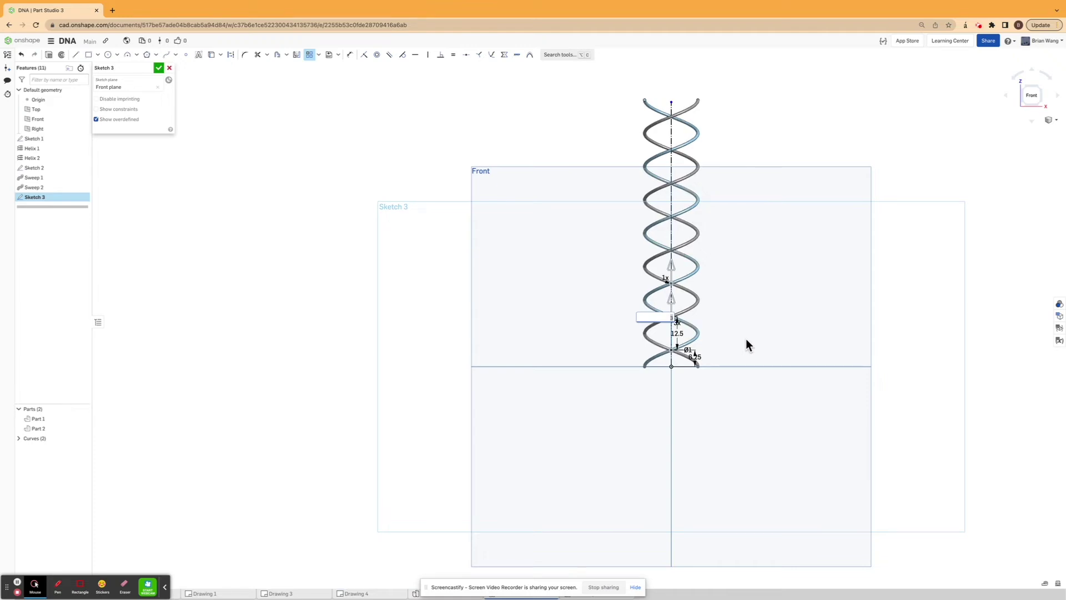
{"action": "type", "text": "7"}
{"action": "key", "text": "Return"}
{"action": "left_click", "coordinate": [738, 349]}
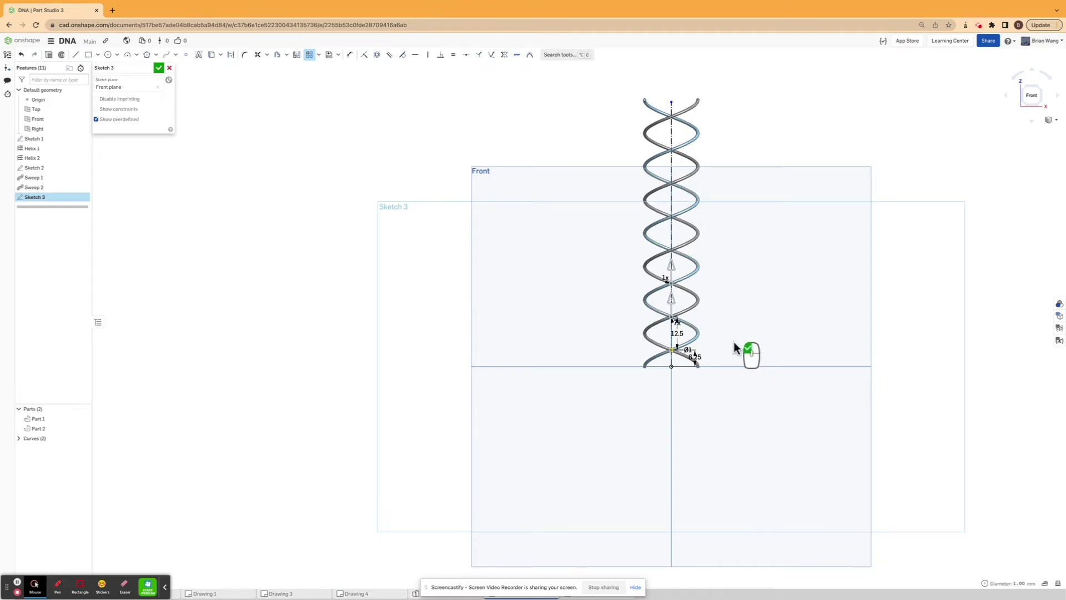
Set the instance count of the circle pattern to 8 and finish the Front plane sketch
{"action": "scroll", "coordinate": [680, 333], "scroll_direction": "up", "scroll_amount": 5}
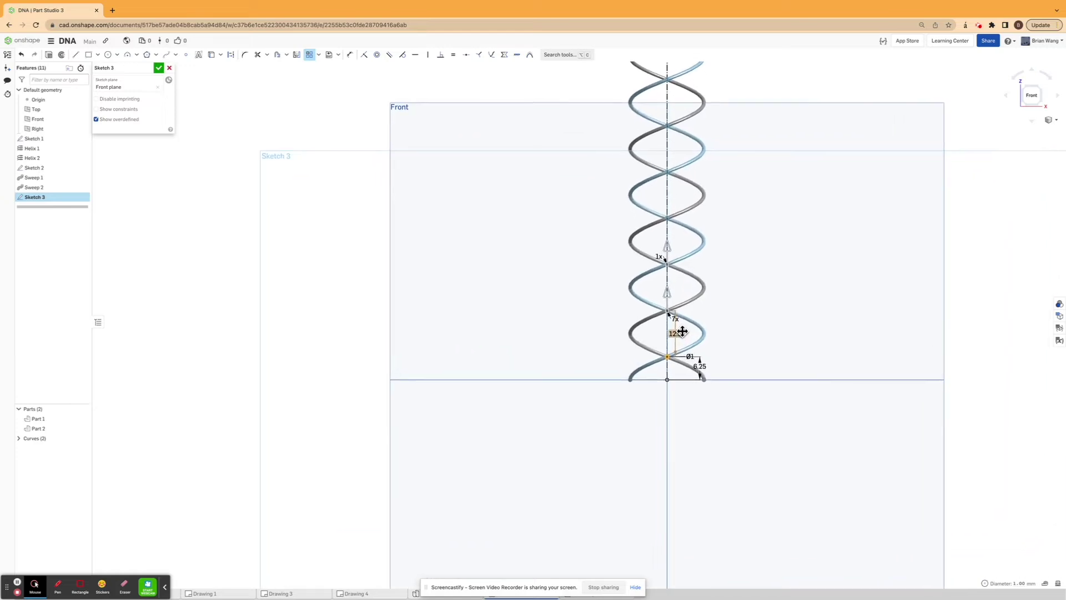
{"action": "scroll", "coordinate": [738, 334], "scroll_direction": "down", "scroll_amount": 5}
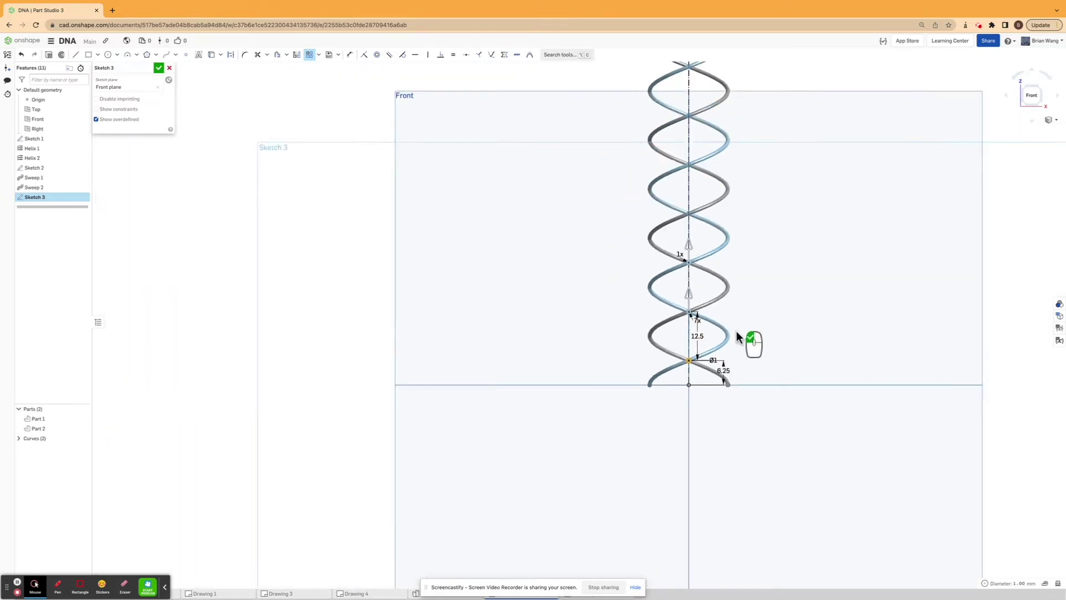
{"action": "scroll", "coordinate": [712, 93], "scroll_direction": "up", "scroll_amount": 5}
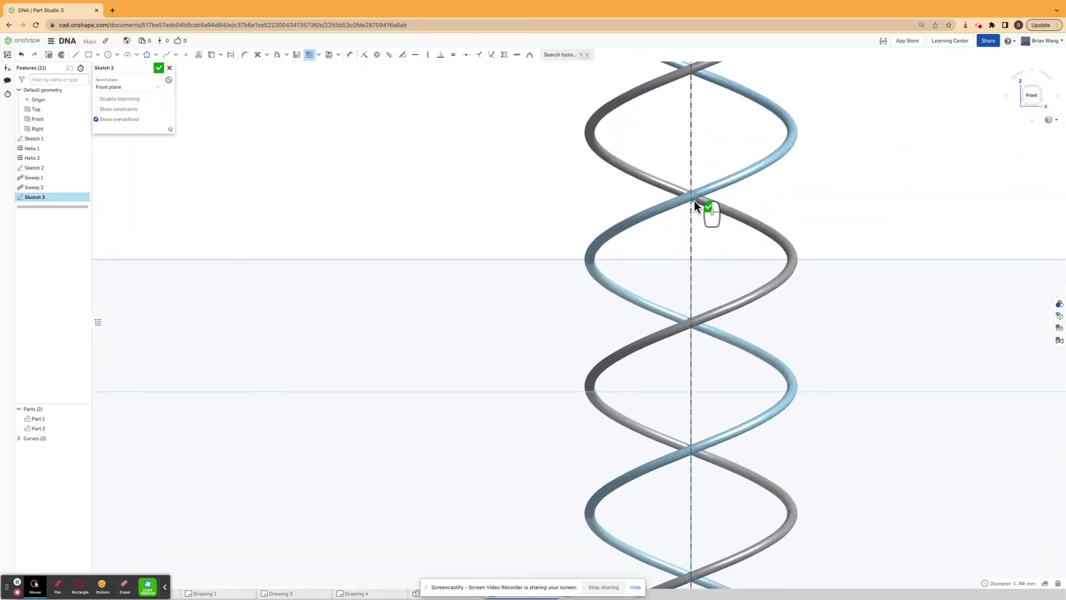
{"action": "scroll", "coordinate": [699, 280], "scroll_direction": "down", "scroll_amount": 2}
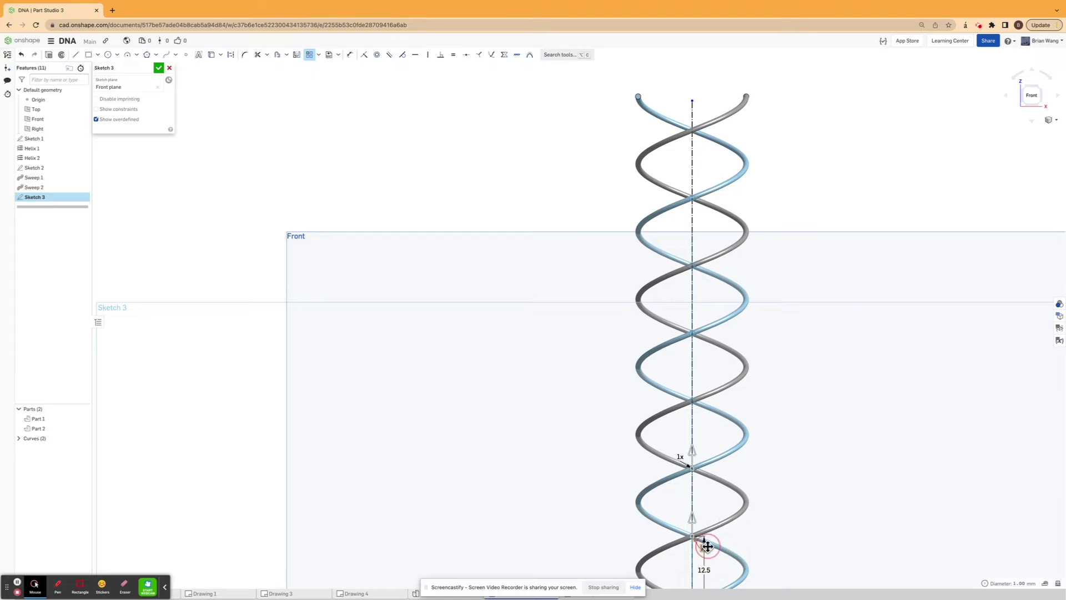
{"action": "left_click", "coordinate": [744, 472]}
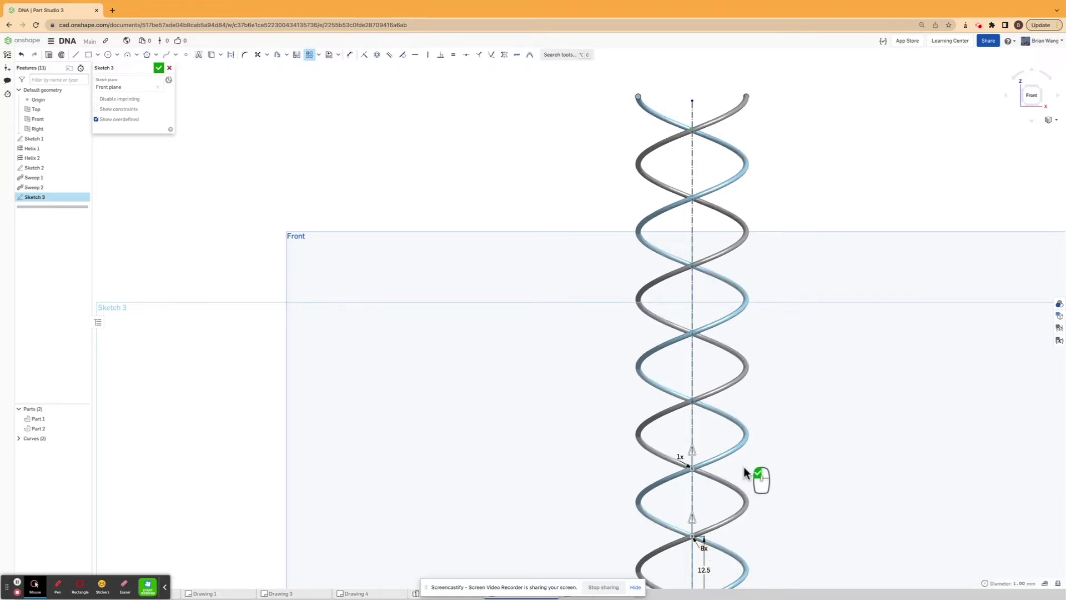
{"action": "scroll", "coordinate": [744, 472], "scroll_direction": "down", "scroll_amount": 3}
{"action": "left_click", "coordinate": [1028, 92]}
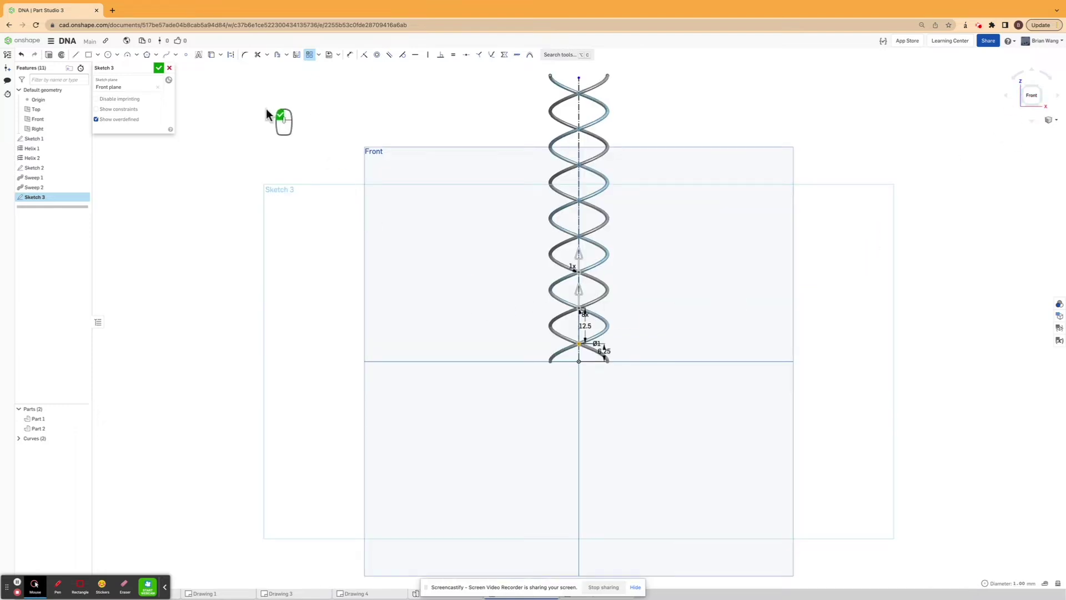
{"action": "left_click", "coordinate": [159, 69]}
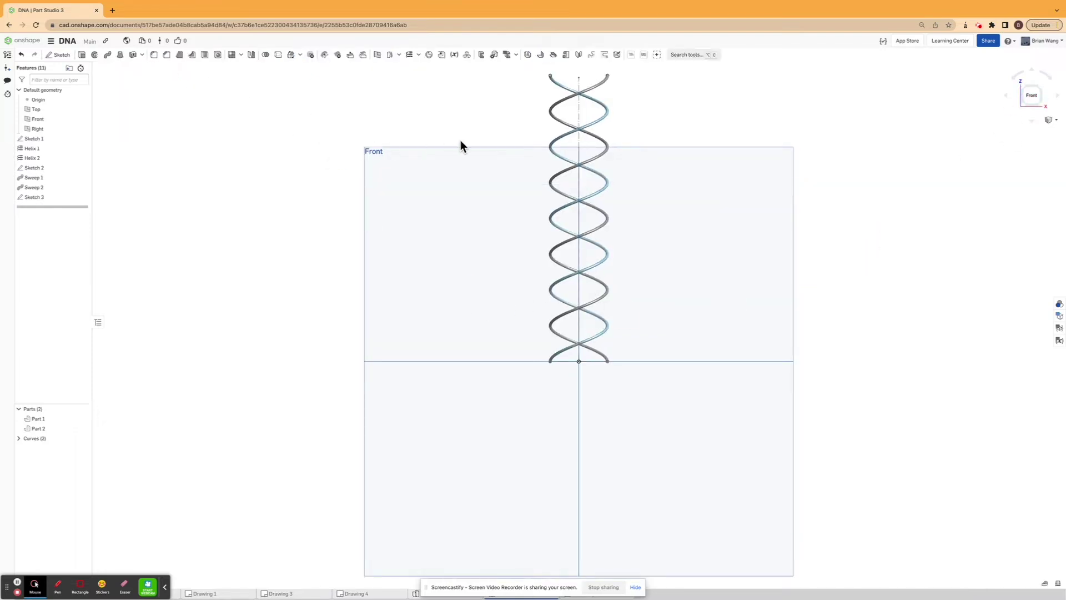
Extrude the faces of Sketch 3 symmetrically to 20 mm as an Add operation merged with all parts
{"action": "left_click", "coordinate": [81, 55]}
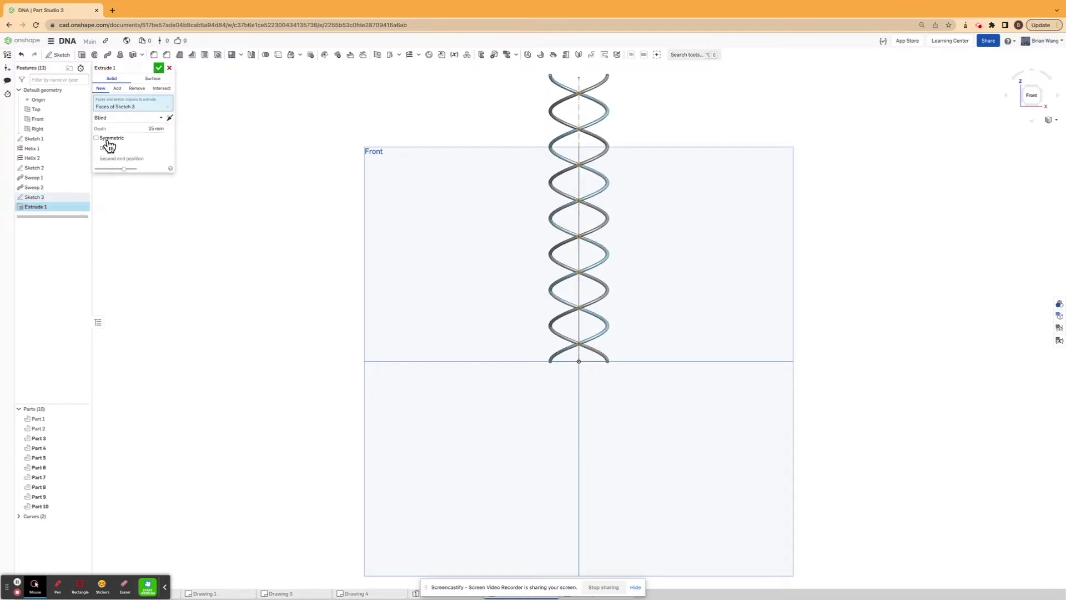
{"action": "left_click", "coordinate": [107, 140]}
{"action": "left_click", "coordinate": [125, 129]}
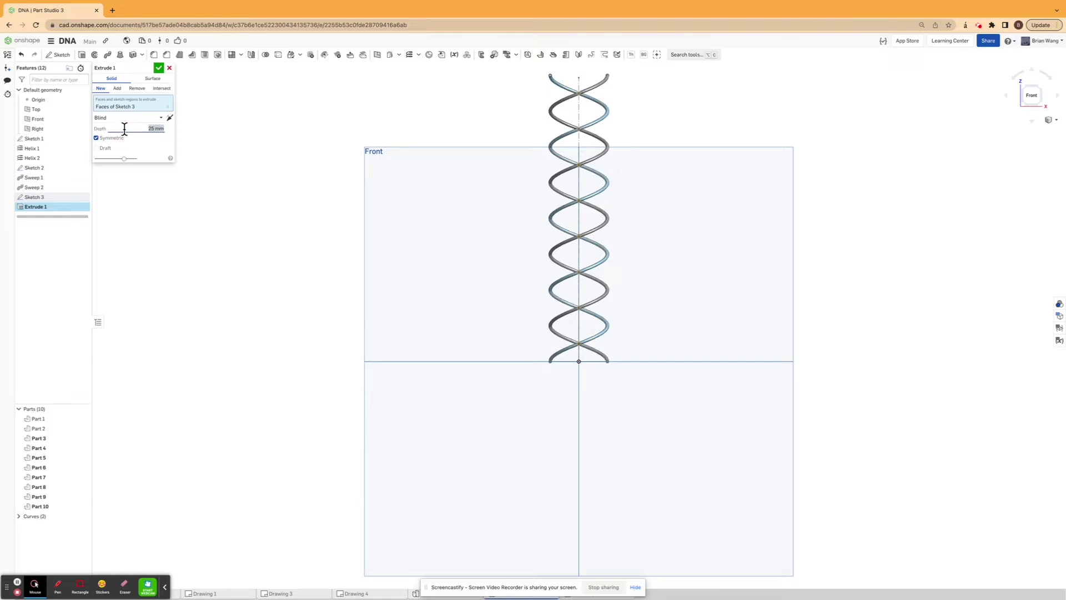
{"action": "type", "text": "20"}
{"action": "key", "text": "Return"}
{"action": "left_click", "coordinate": [118, 88]}
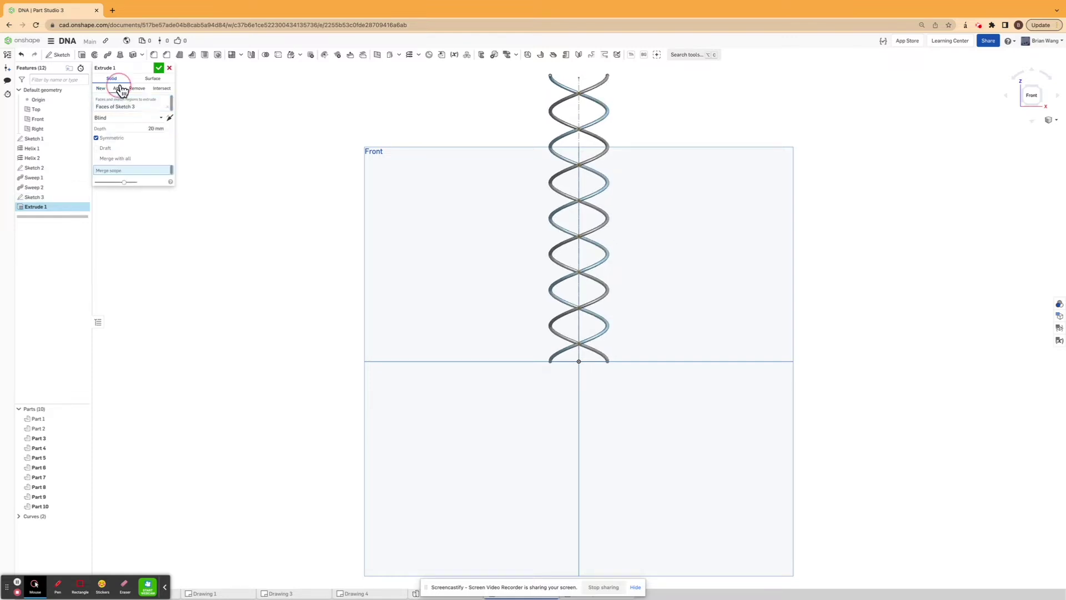
{"action": "left_click", "coordinate": [118, 161]}
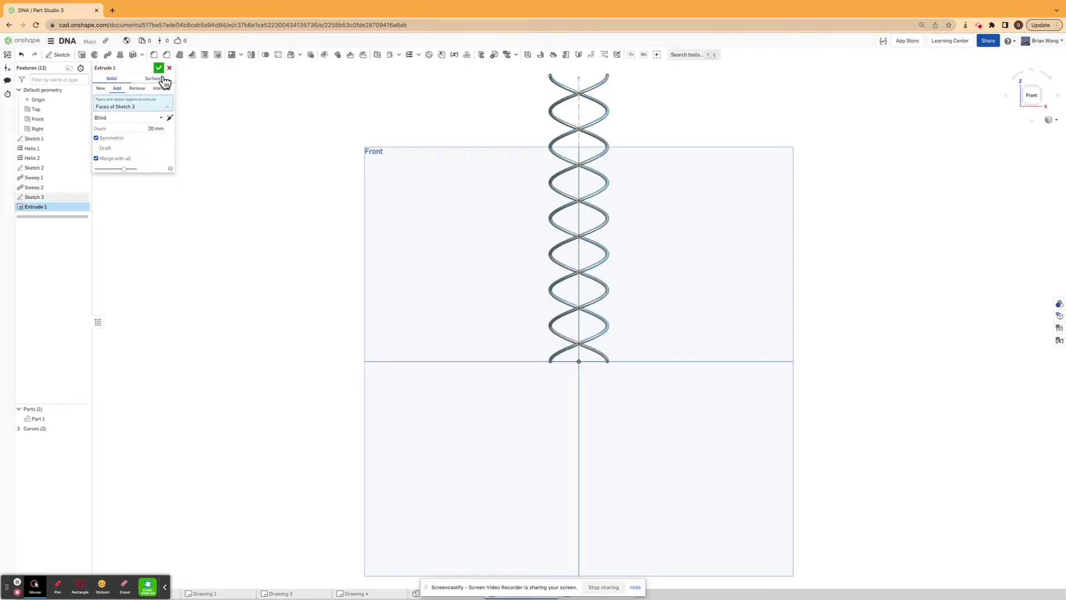
{"action": "left_click", "coordinate": [159, 68]}
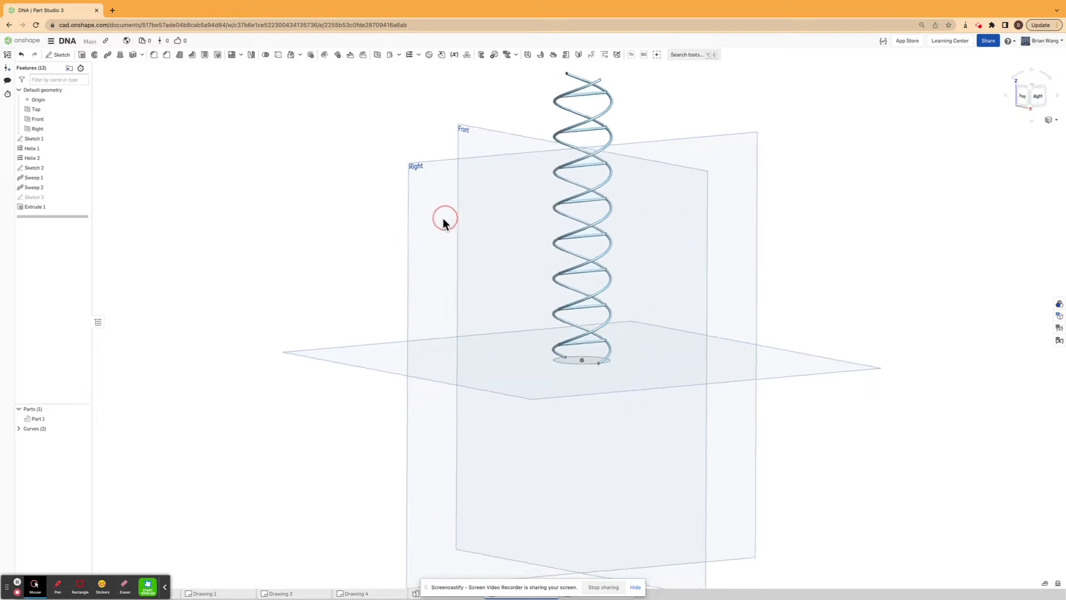
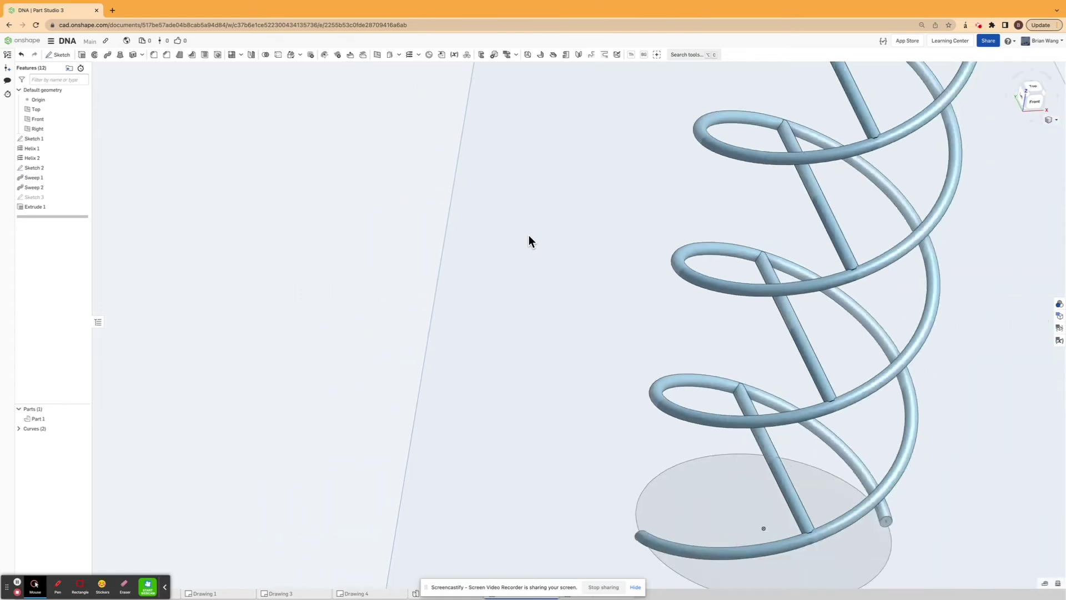
Start a sketch on the Right plane and draw a circle about 1.25 mm in diameter at the first strand crossing above the origin
{"action": "right_click_drag", "start_coordinate": [528, 240], "coordinate": [840, 159]}
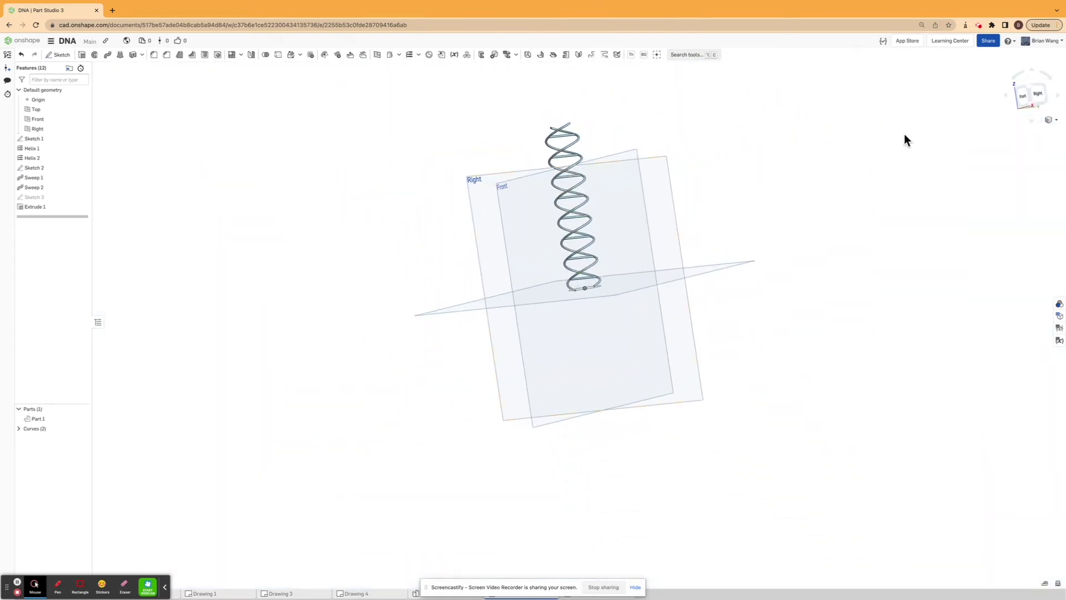
{"action": "left_click", "coordinate": [1038, 96]}
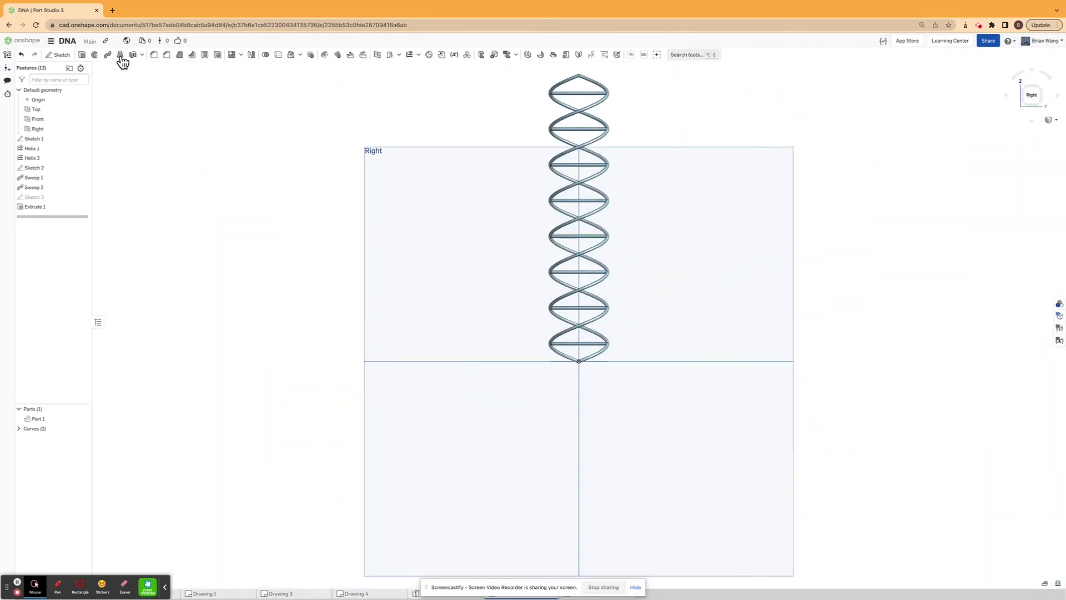
{"action": "left_click", "coordinate": [59, 54]}
{"action": "left_click", "coordinate": [414, 229]}
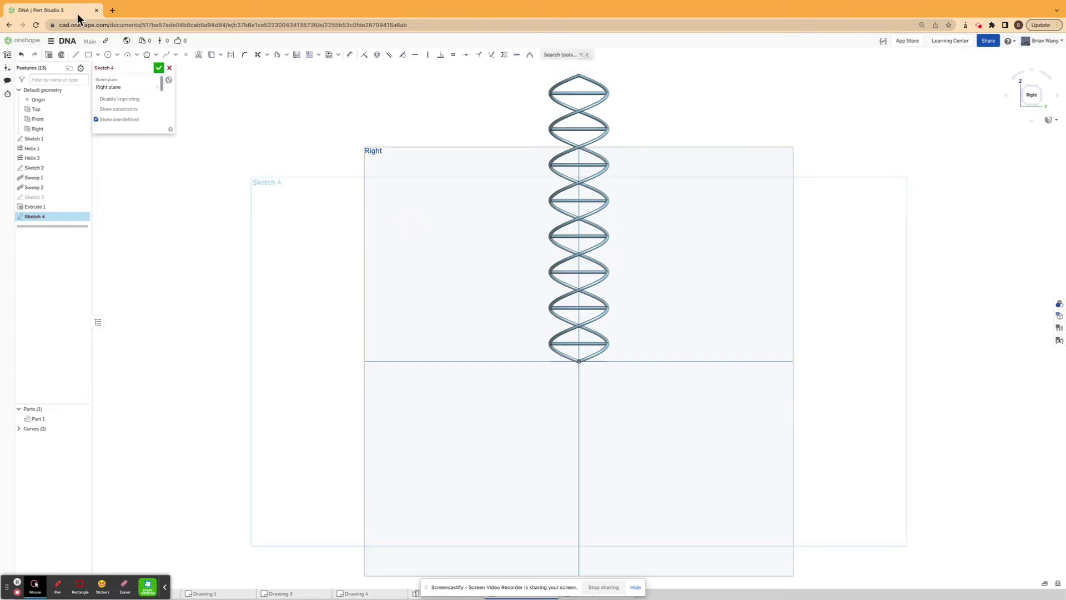
{"action": "left_click", "coordinate": [107, 54]}
{"action": "scroll", "coordinate": [565, 332], "scroll_direction": "up", "scroll_amount": 5}
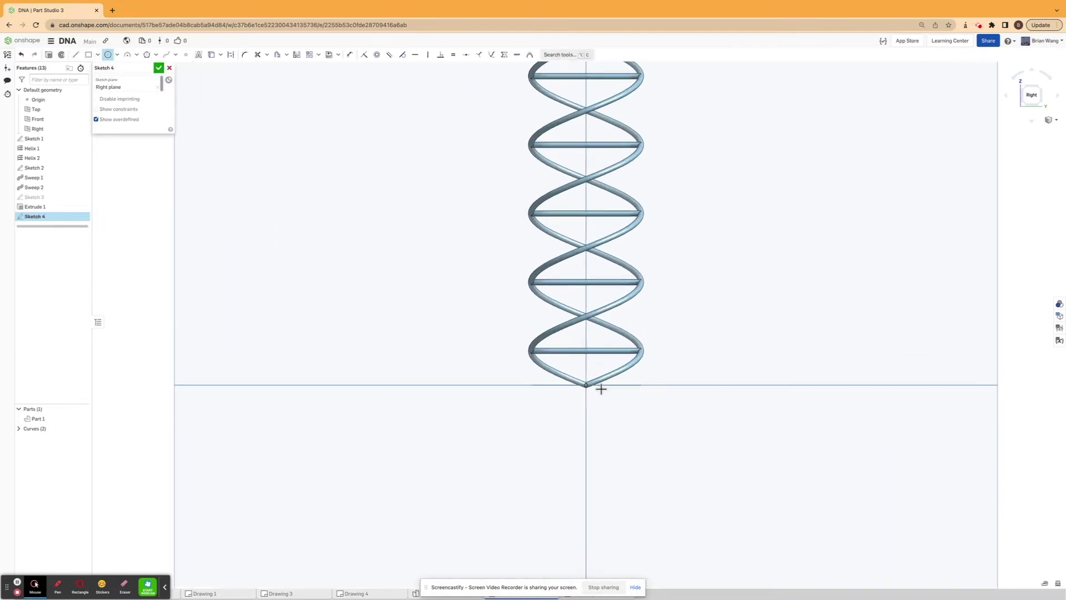
{"action": "scroll", "coordinate": [582, 296], "scroll_direction": "up", "scroll_amount": 5}
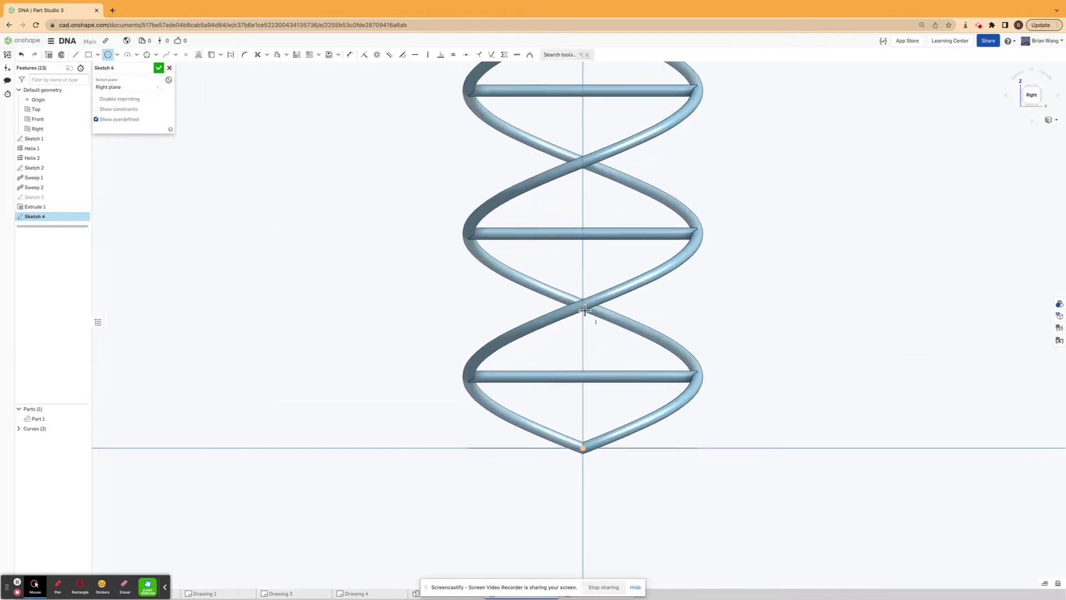
{"action": "left_click", "coordinate": [589, 308]}
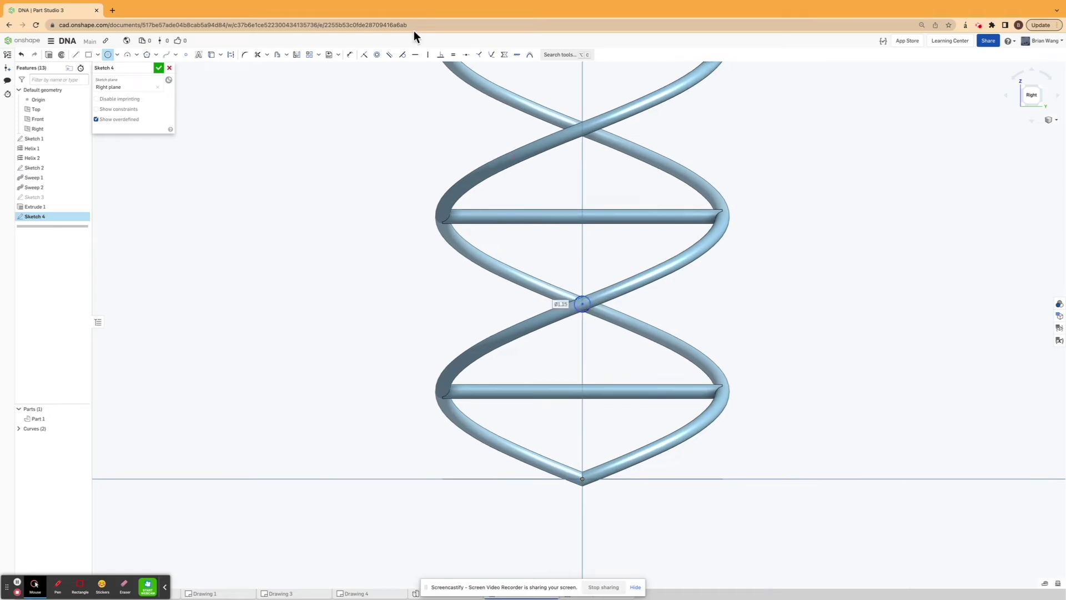
Dimension the circle's centre 12.5 mm vertically from the origin and its diameter to 1 mm
{"action": "left_click", "coordinate": [350, 56]}
{"action": "scroll", "coordinate": [589, 493], "scroll_direction": "up", "scroll_amount": 1}
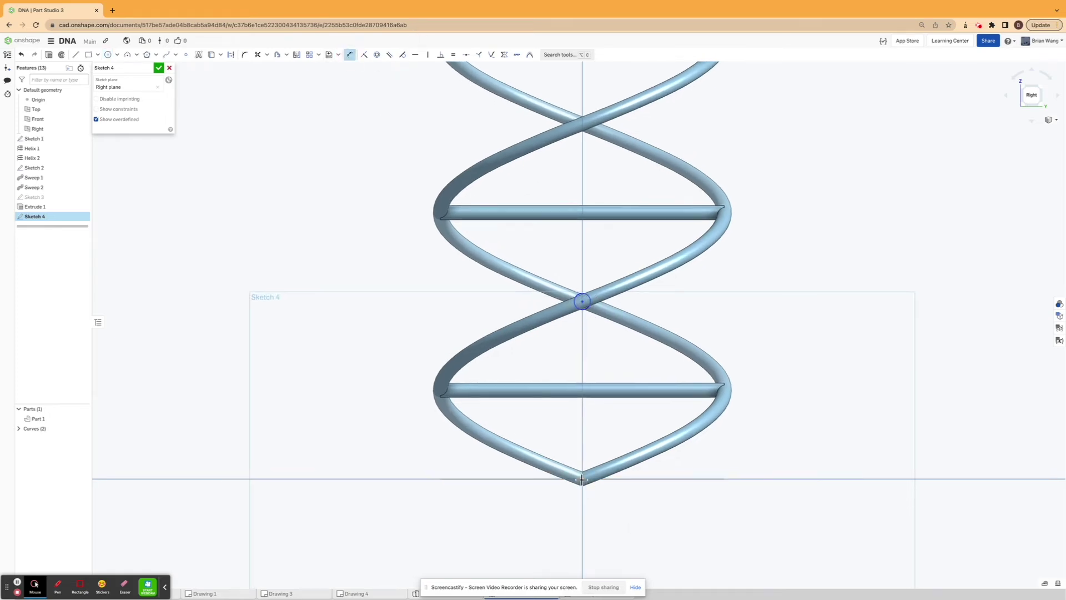
{"action": "left_click", "coordinate": [582, 304]}
{"action": "left_click", "coordinate": [859, 364]}
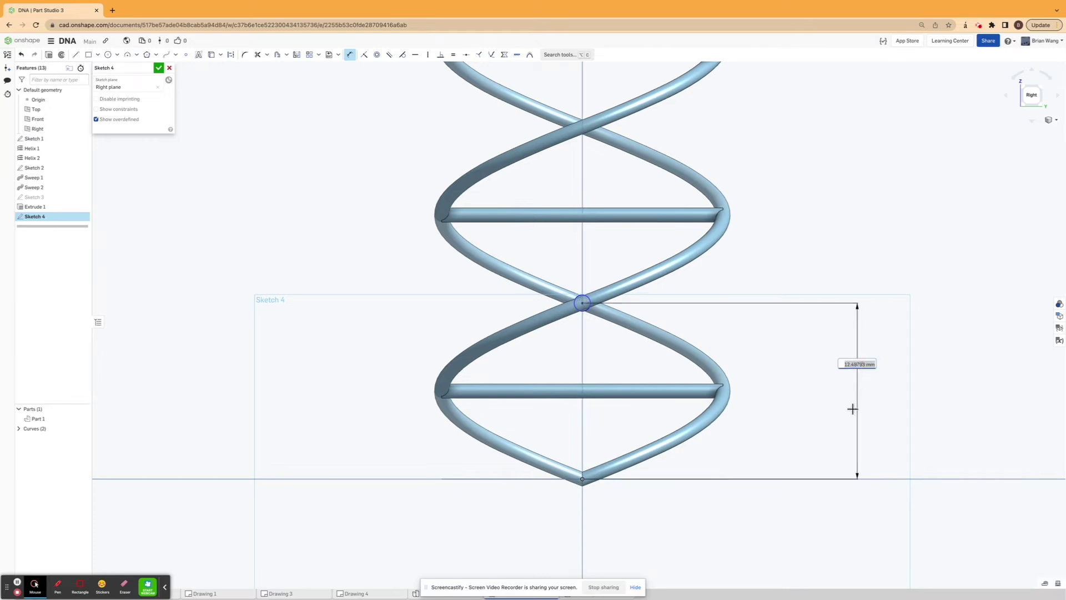
{"action": "type", "text": "12.5"}
{"action": "key", "text": "Return"}
{"action": "left_click", "coordinate": [755, 258]}
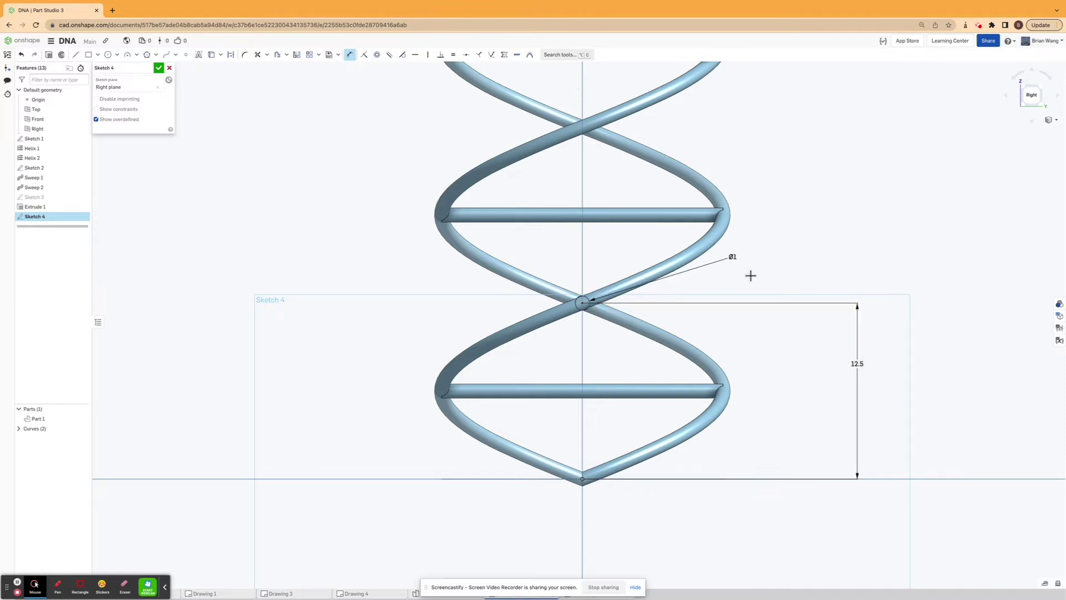
Create a linear sketch pattern of the 1 mm circle running upward along the helix axis with 12.5 mm spacing
{"action": "scroll", "coordinate": [750, 276], "scroll_direction": "down", "scroll_amount": 4}
{"action": "left_click", "coordinate": [309, 55]}
{"action": "scroll", "coordinate": [674, 285], "scroll_direction": "up", "scroll_amount": 1}
{"action": "left_click", "coordinate": [673, 287]}
{"action": "scroll", "coordinate": [660, 283], "scroll_direction": "down", "scroll_amount": 3}
{"action": "left_click_drag", "start_coordinate": [775, 285], "coordinate": [668, 205]}
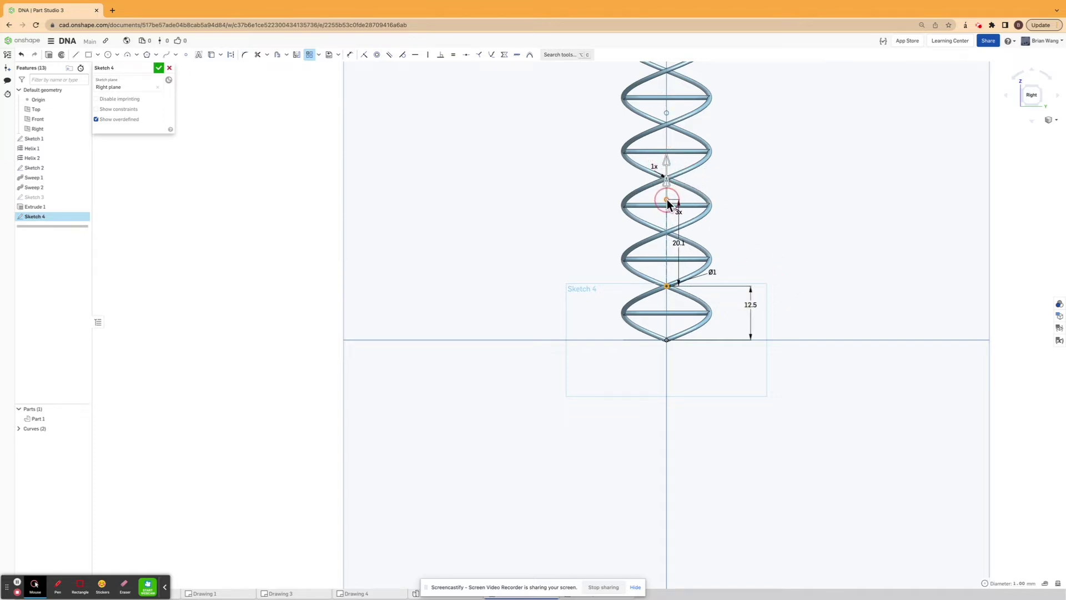
{"action": "double_click", "coordinate": [678, 243]}
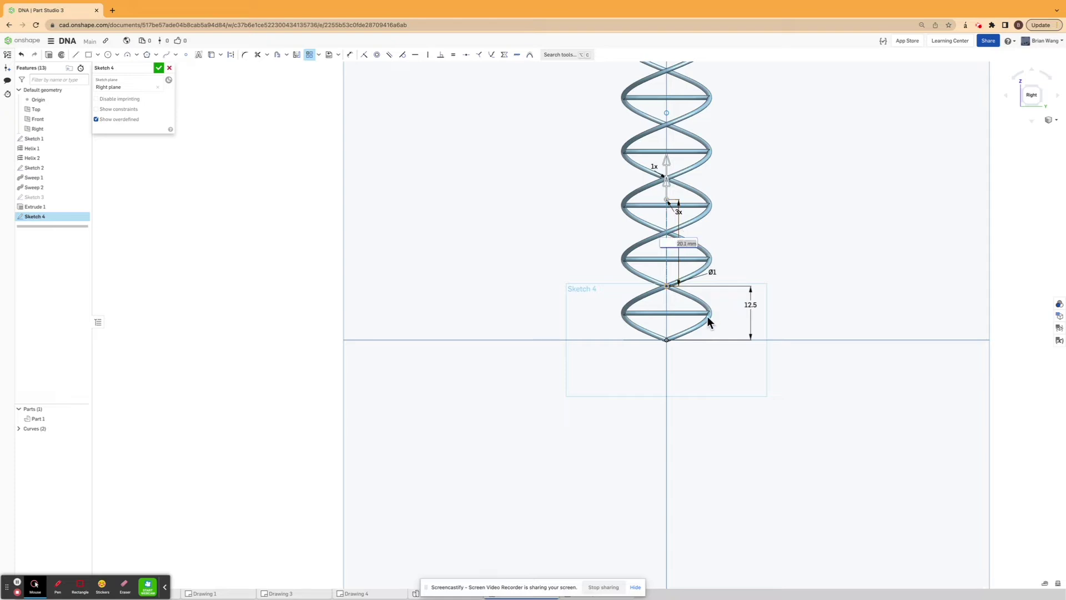
{"action": "type", "text": "12.5"}
{"action": "key", "text": "Return"}
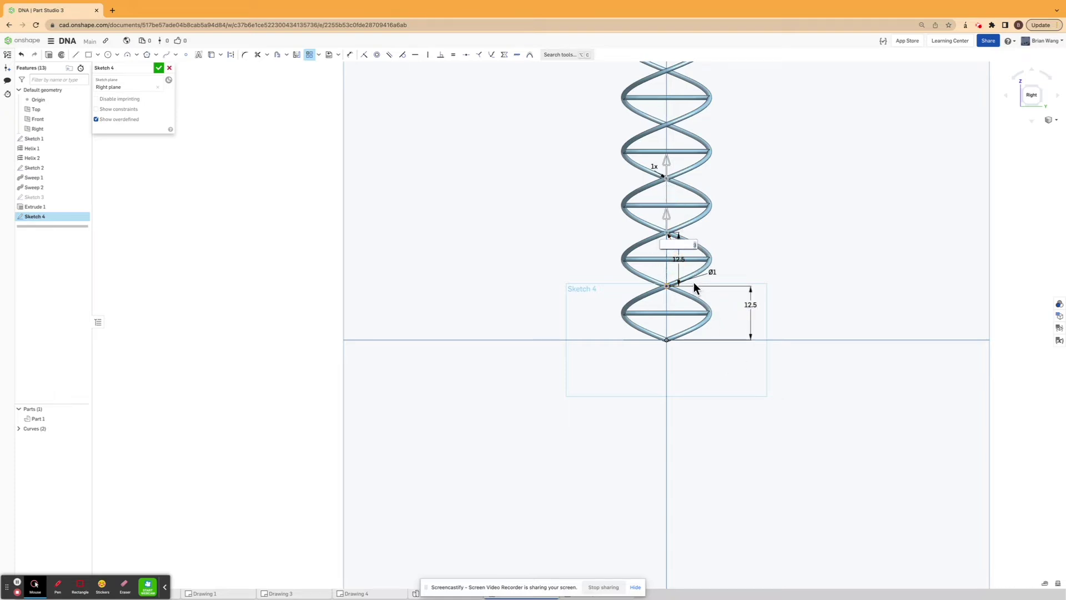
Set the instance count of the circle pattern to 7 and finish the Right plane sketch
{"action": "scroll", "coordinate": [731, 307], "scroll_direction": "down", "scroll_amount": 2}
{"action": "scroll", "coordinate": [731, 302], "scroll_direction": "down", "scroll_amount": 3}
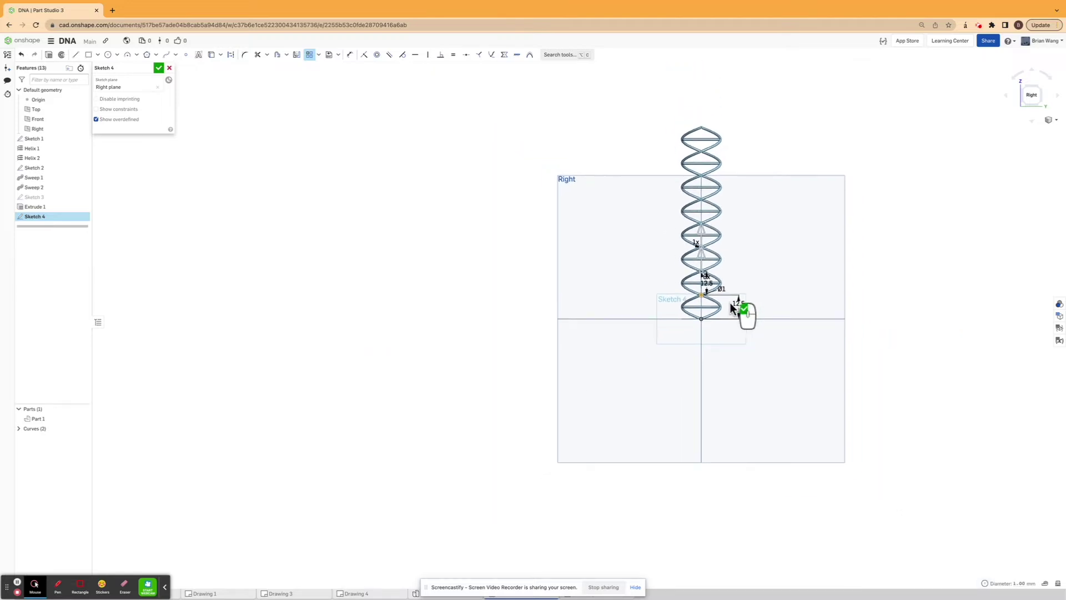
{"action": "scroll", "coordinate": [714, 122], "scroll_direction": "up", "scroll_amount": 3}
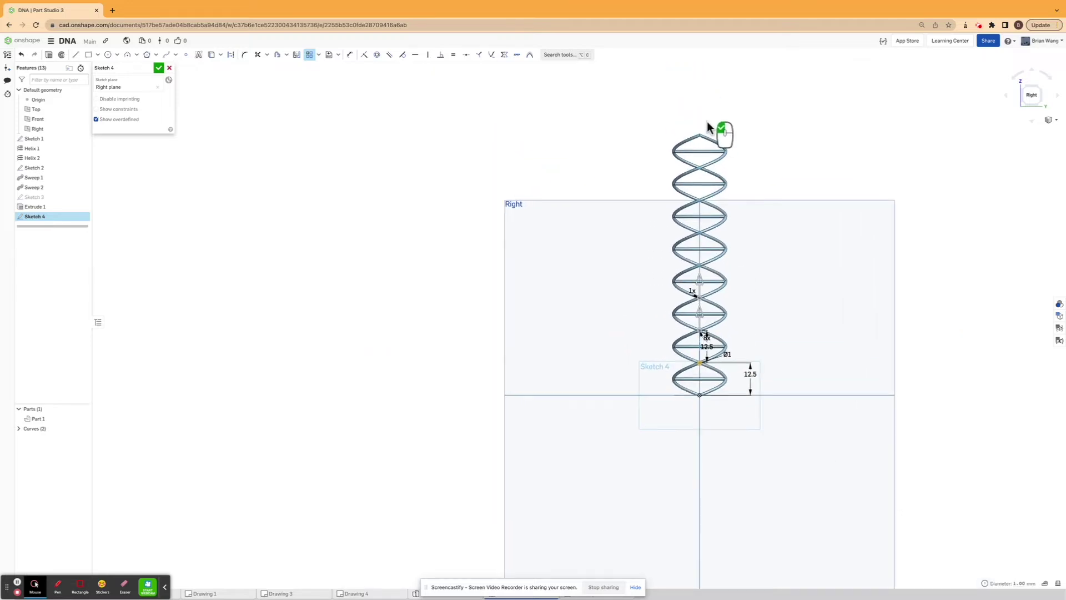
{"action": "double_click", "coordinate": [706, 355]}
{"action": "left_click", "coordinate": [692, 365]}
{"action": "left_click", "coordinate": [670, 242]}
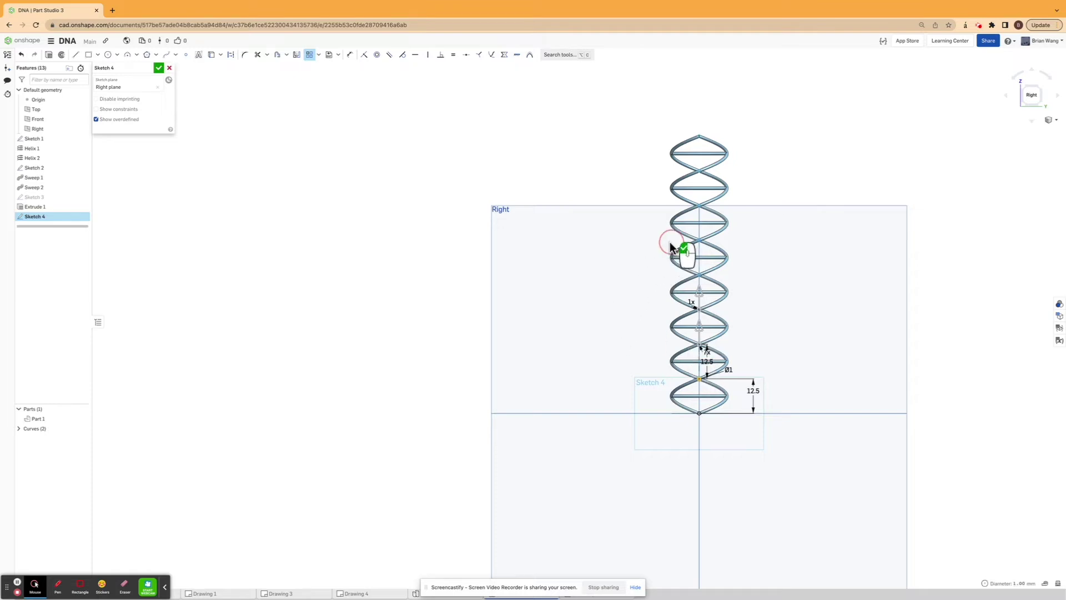
{"action": "left_click", "coordinate": [157, 68]}
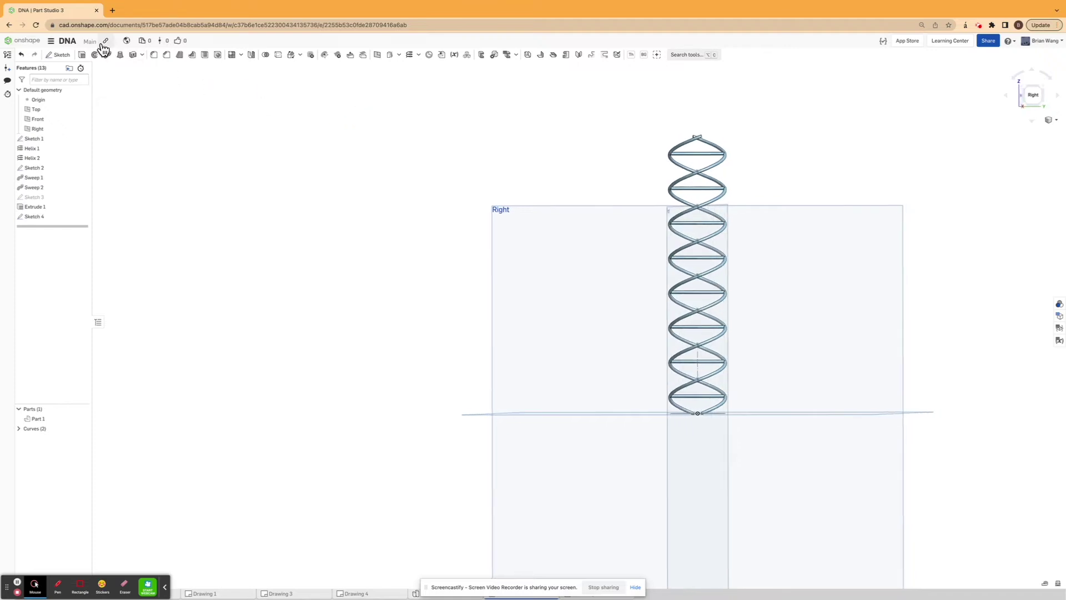
Extrude the faces of Sketch 4 symmetrically to 20 mm as an Add operation merged with Part 1
{"action": "left_click", "coordinate": [81, 55]}
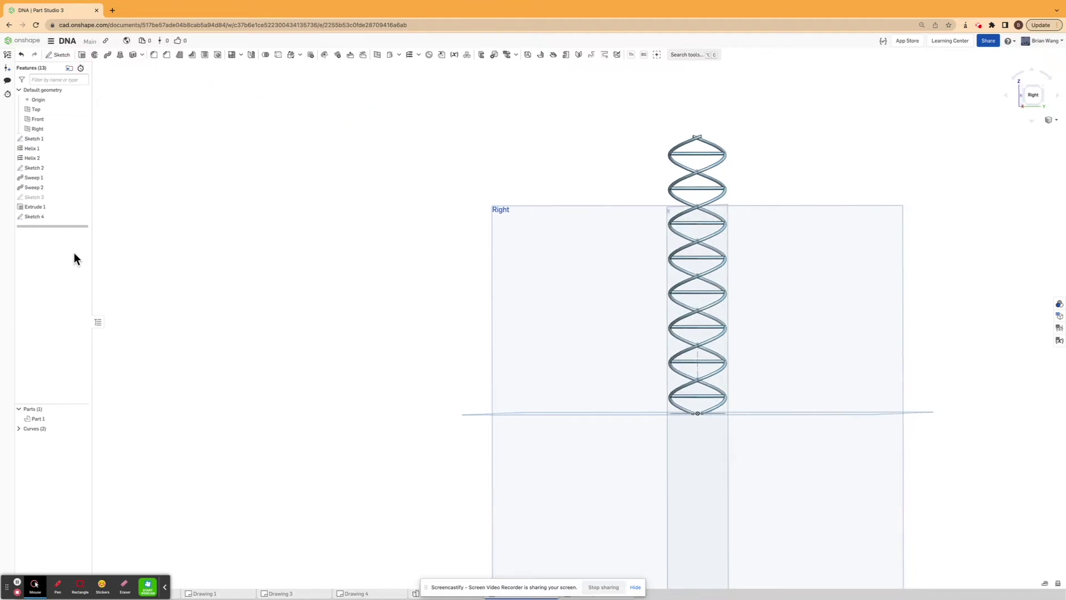
{"action": "left_click", "coordinate": [46, 216]}
{"action": "left_click", "coordinate": [129, 128]}
{"action": "type", "text": "20"}
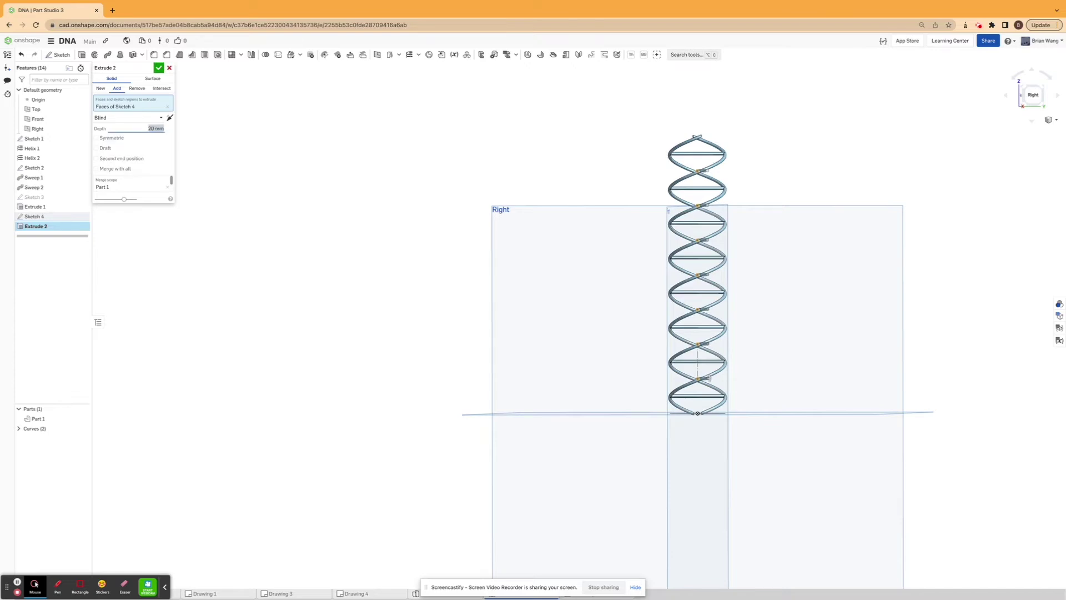
{"action": "left_click", "coordinate": [102, 138]}
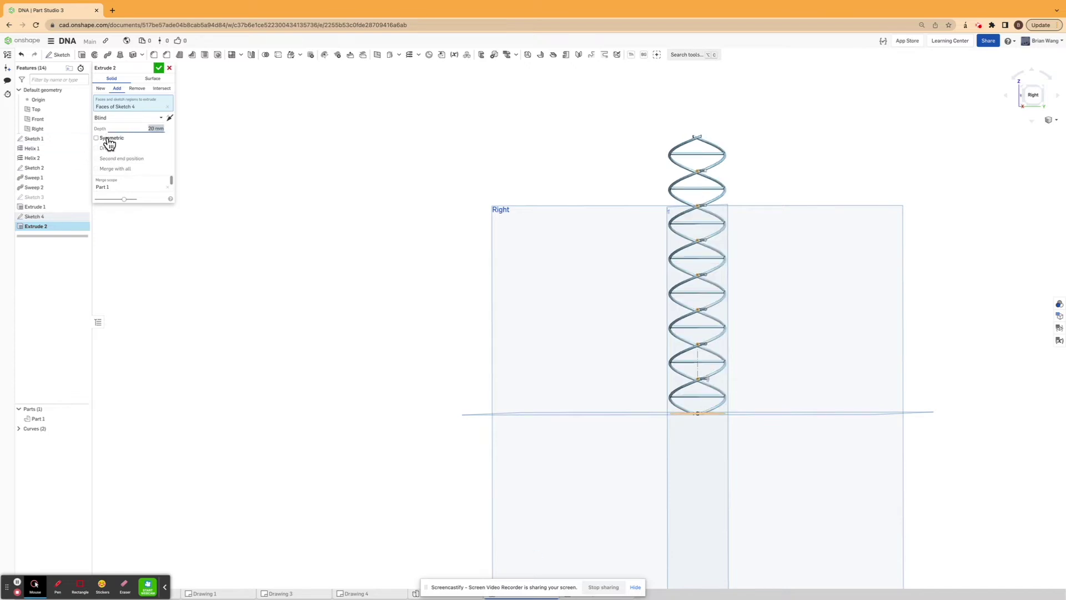
{"action": "left_click", "coordinate": [159, 68]}
{"action": "right_click_drag", "start_coordinate": [593, 247], "coordinate": [604, 272]}
{"action": "right_click_drag", "start_coordinate": [514, 261], "coordinate": [112, 229]}
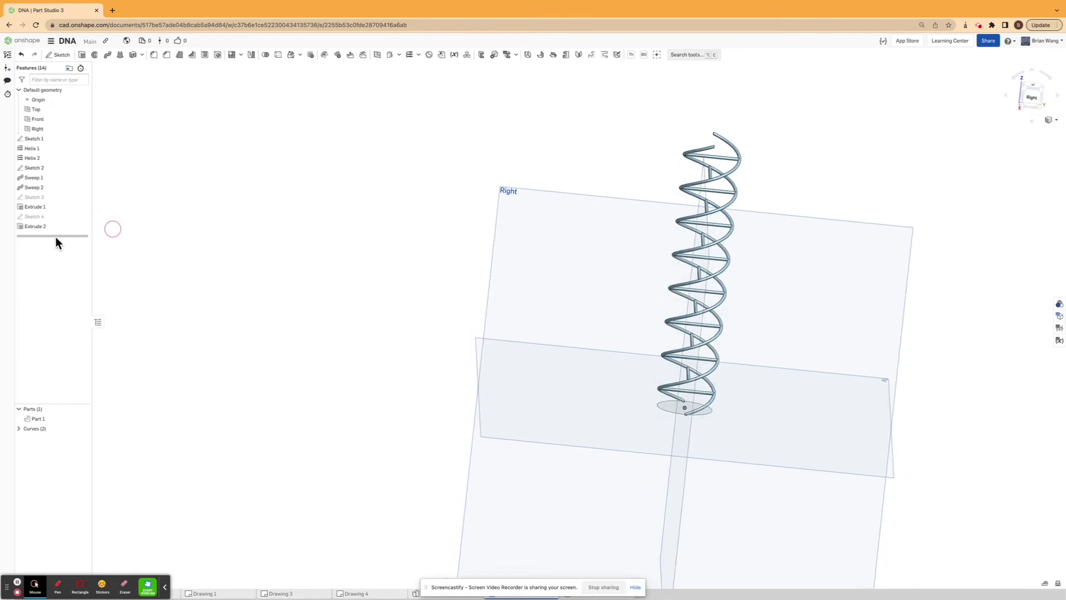
Show Sketch 3 and hide the Top, Front and Right default planes
{"action": "left_click", "coordinate": [82, 198]}
{"action": "left_click", "coordinate": [213, 205]}
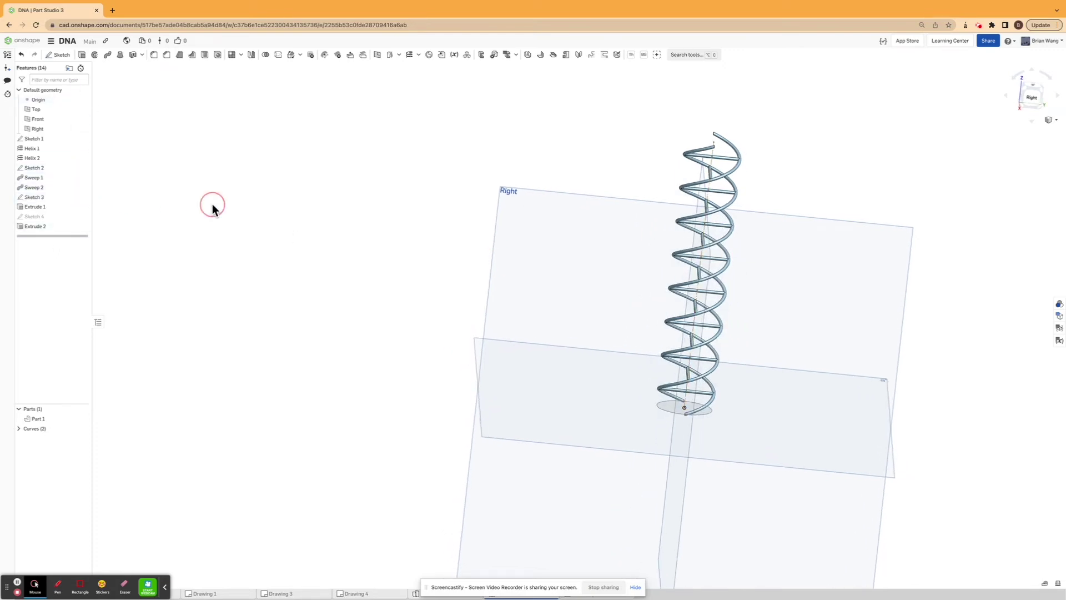
{"action": "right_click_drag", "start_coordinate": [213, 206], "coordinate": [224, 207]}
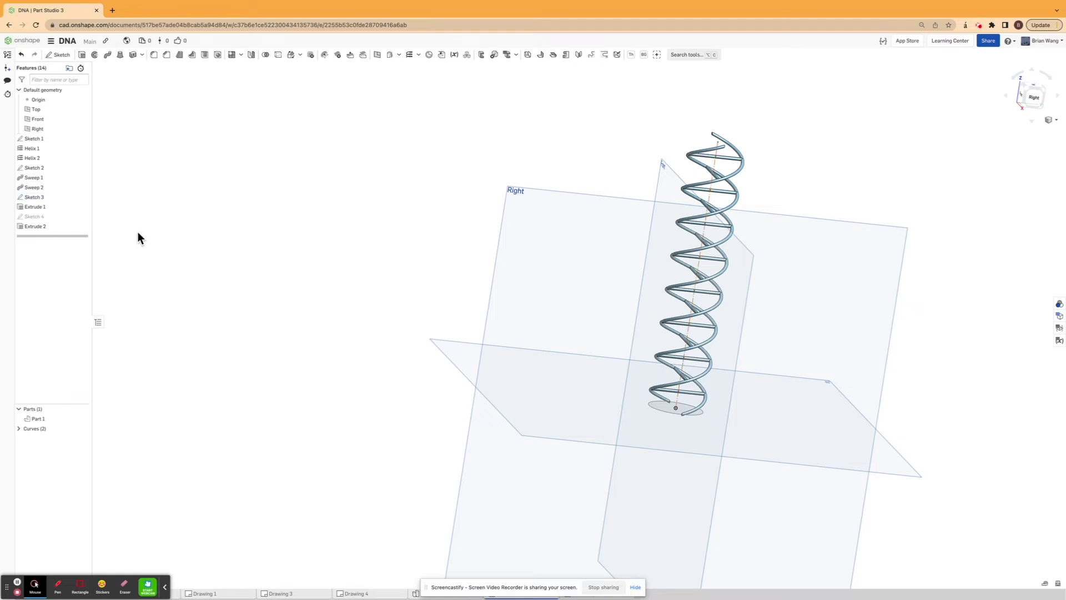
{"action": "left_click", "coordinate": [82, 109]}
{"action": "left_click", "coordinate": [82, 118]}
{"action": "left_click", "coordinate": [82, 128]}
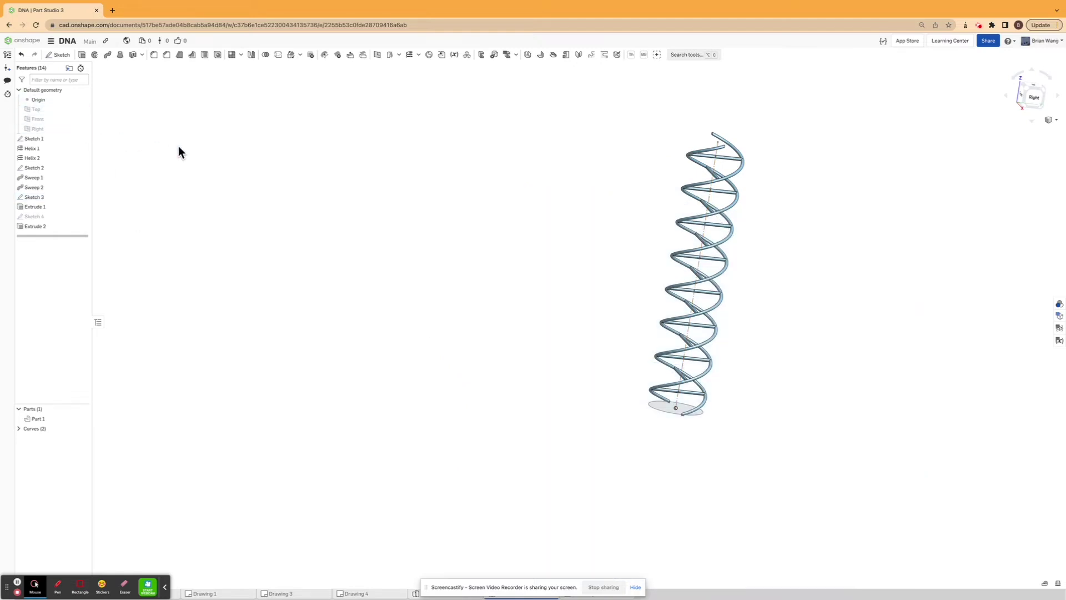
{"action": "mouse_move", "coordinate": [232, 146]}
{"action": "right_mouse_down"}
{"action": "mouse_move", "coordinate": [200, 164]}
{"action": "mouse_move", "coordinate": [218, 133]}
{"action": "right_mouse_up"}
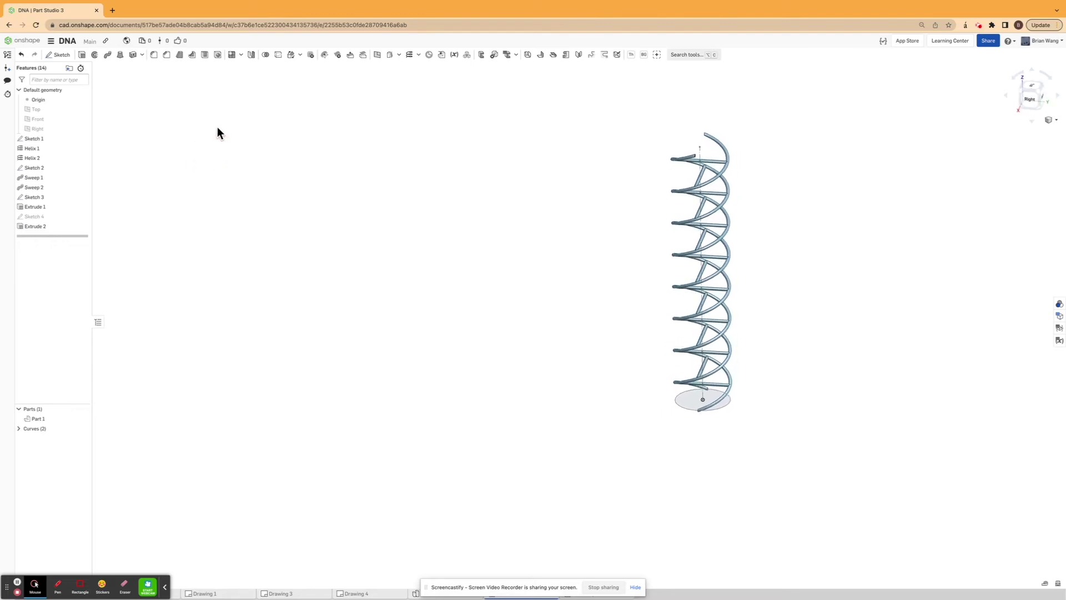
Create a line angle plane through the vertical axis line of Sketch 3 at 45 degrees
{"action": "left_click", "coordinate": [376, 55]}
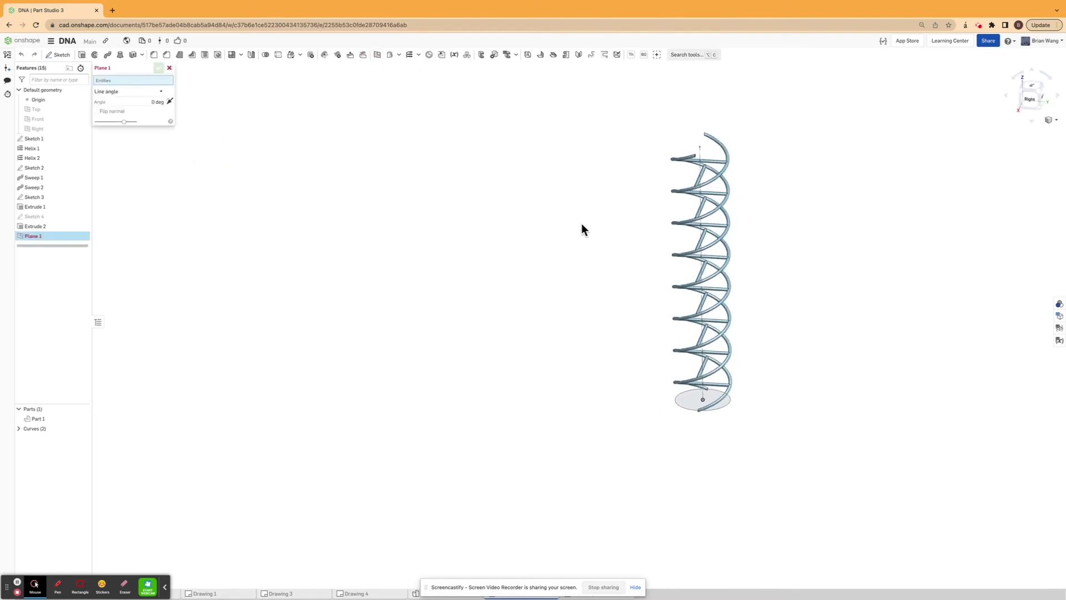
{"action": "left_click", "coordinate": [700, 236]}
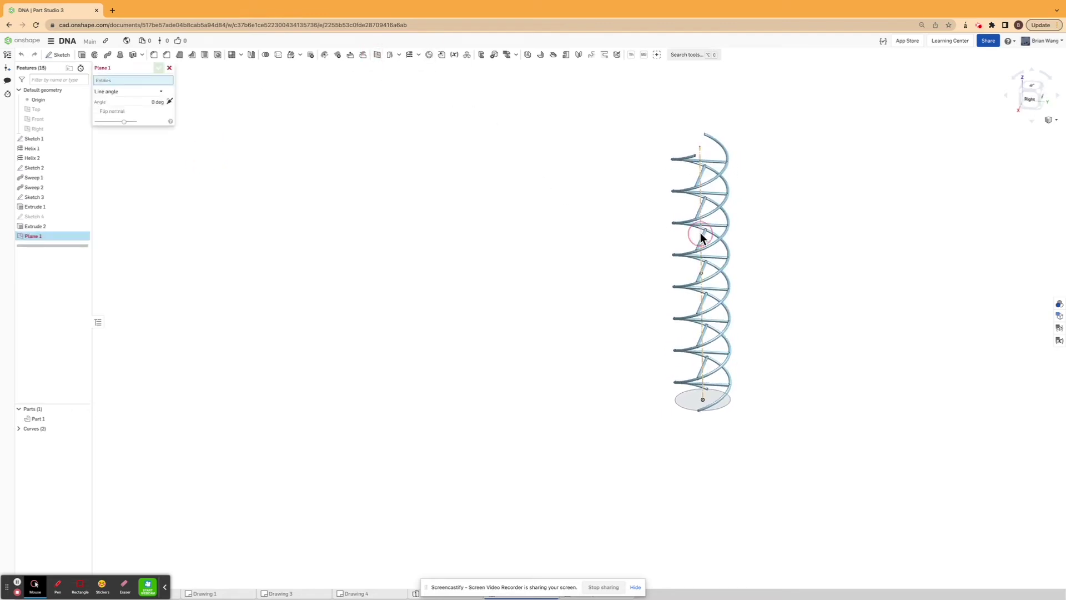
{"action": "right_click_drag", "start_coordinate": [591, 186], "coordinate": [581, 190]}
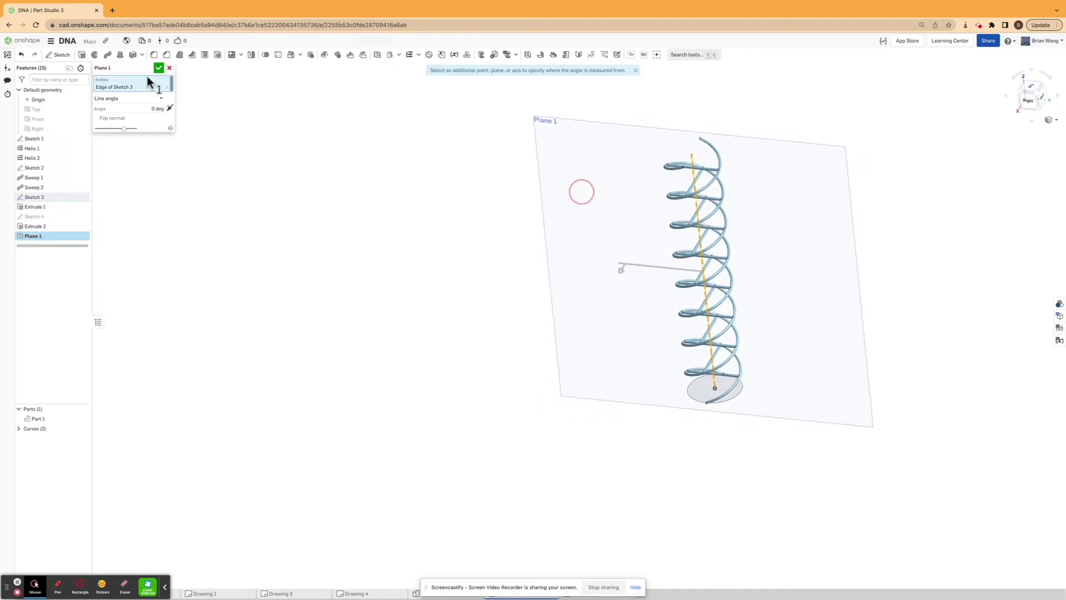
{"action": "left_click", "coordinate": [132, 110]}
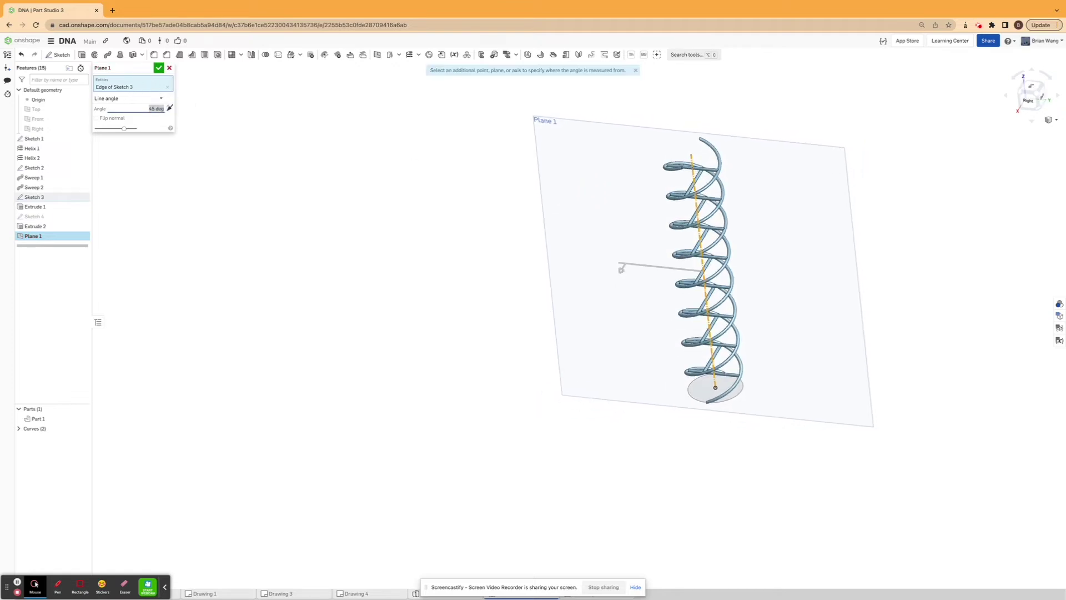
{"action": "key", "text": "Return"}
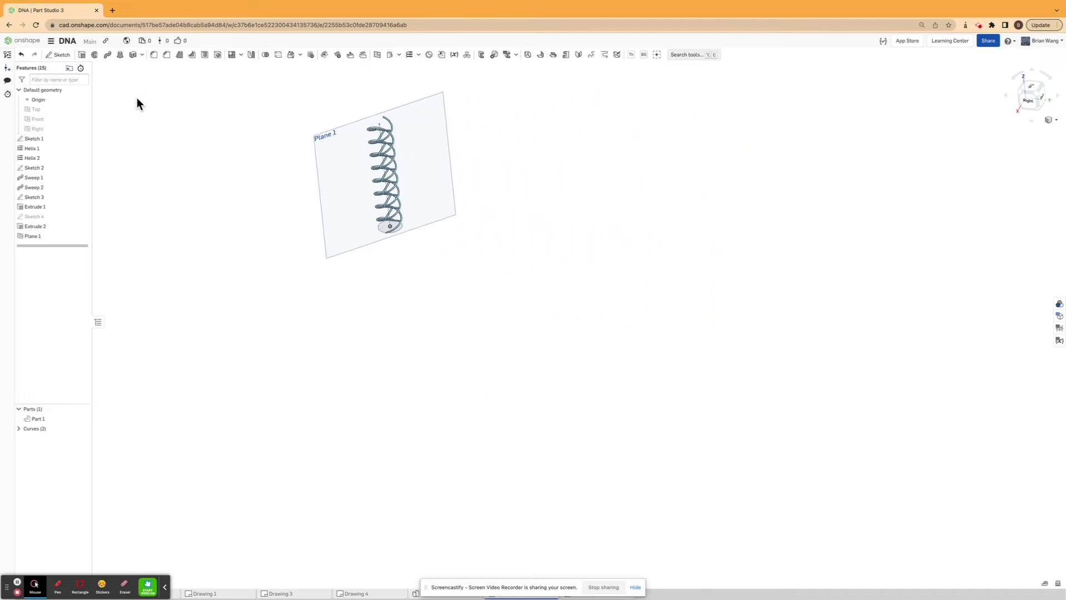
Start a sketch on Plane 1, viewed normal to it, and draw a circle on the helix axis about 3.3 mm above the origin
{"action": "left_click", "coordinate": [1031, 98]}
{"action": "right_click", "coordinate": [406, 193]}
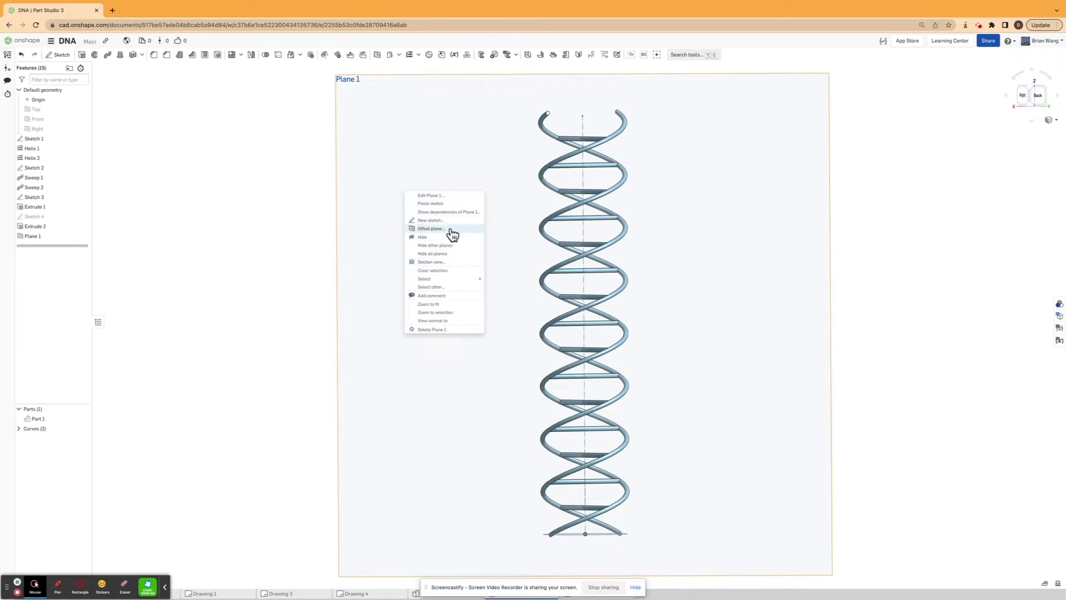
{"action": "left_click", "coordinate": [452, 321]}
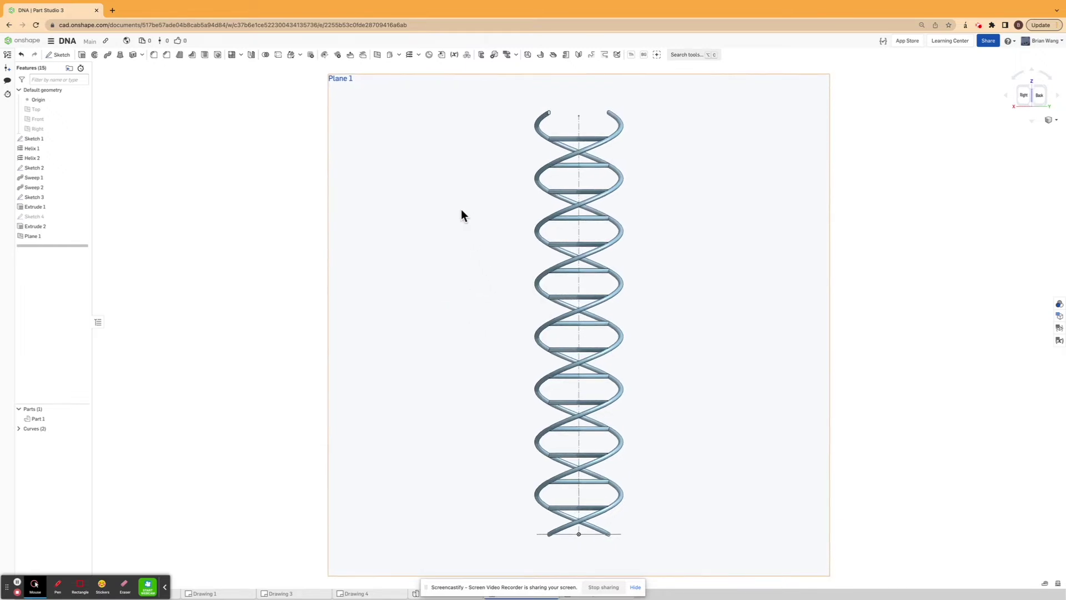
{"action": "left_click", "coordinate": [57, 57]}
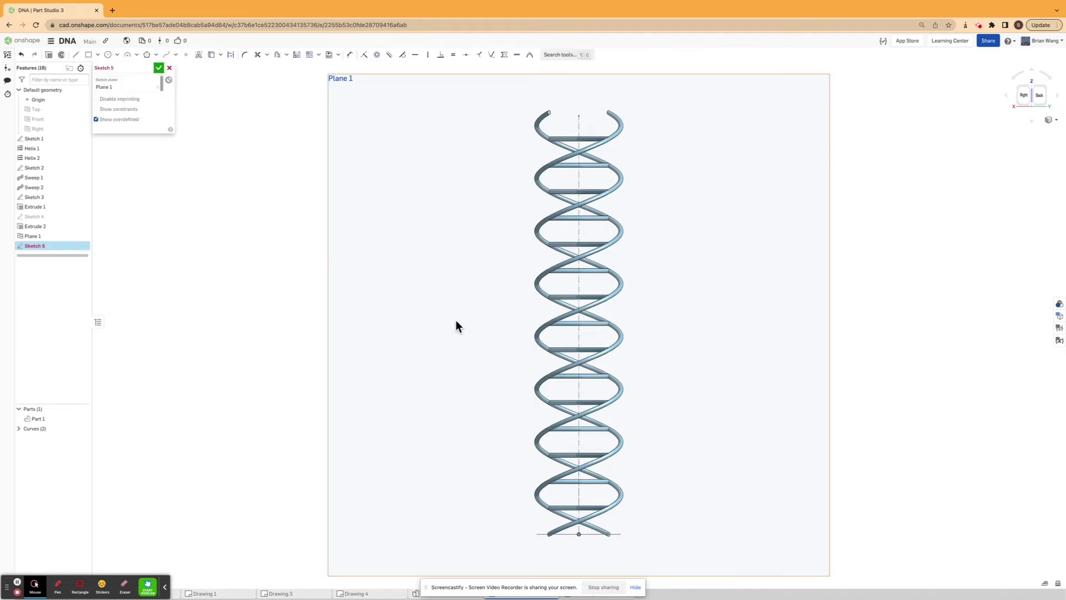
{"action": "left_click", "coordinate": [108, 55]}
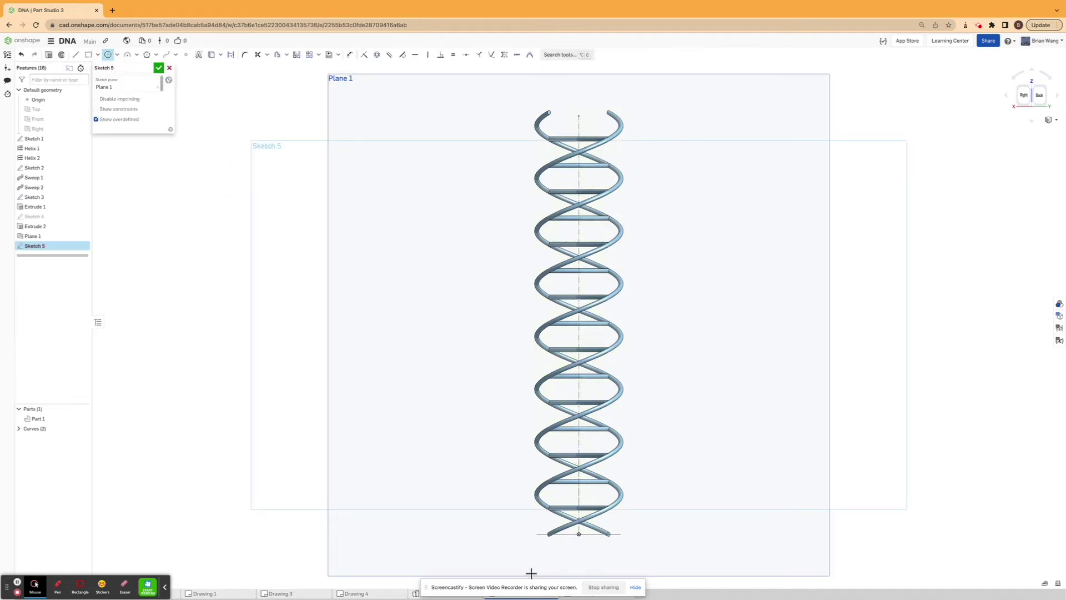
{"action": "scroll", "coordinate": [581, 534], "scroll_direction": "up", "scroll_amount": 10}
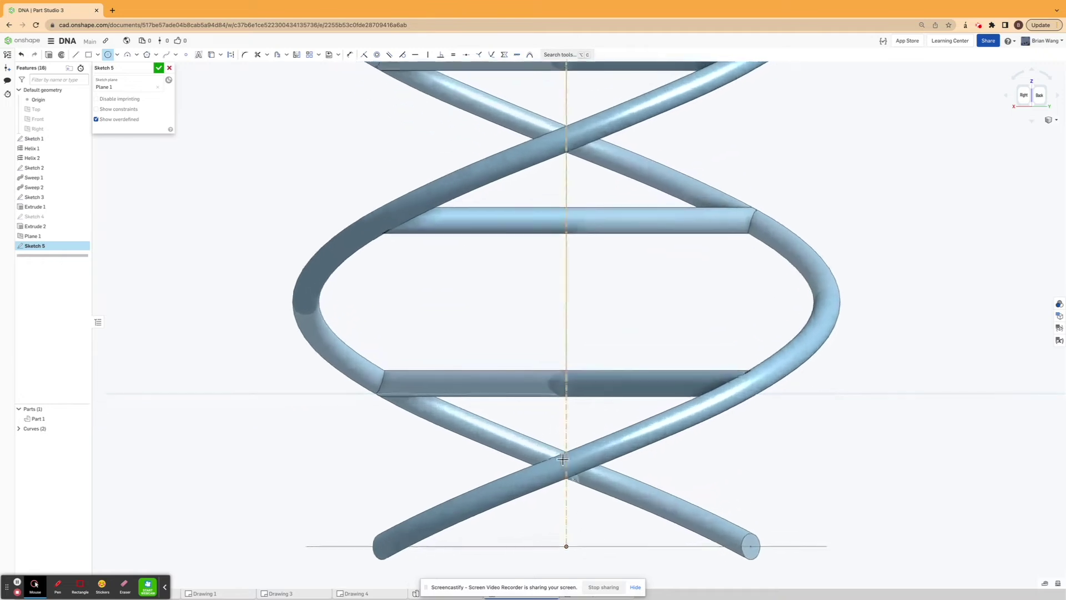
{"action": "left_click", "coordinate": [566, 464]}
{"action": "left_click", "coordinate": [575, 472]}
Dimension the circle's diameter to 1 mm and its centre 3.13 mm vertically from the origin
{"action": "left_click", "coordinate": [348, 55]}
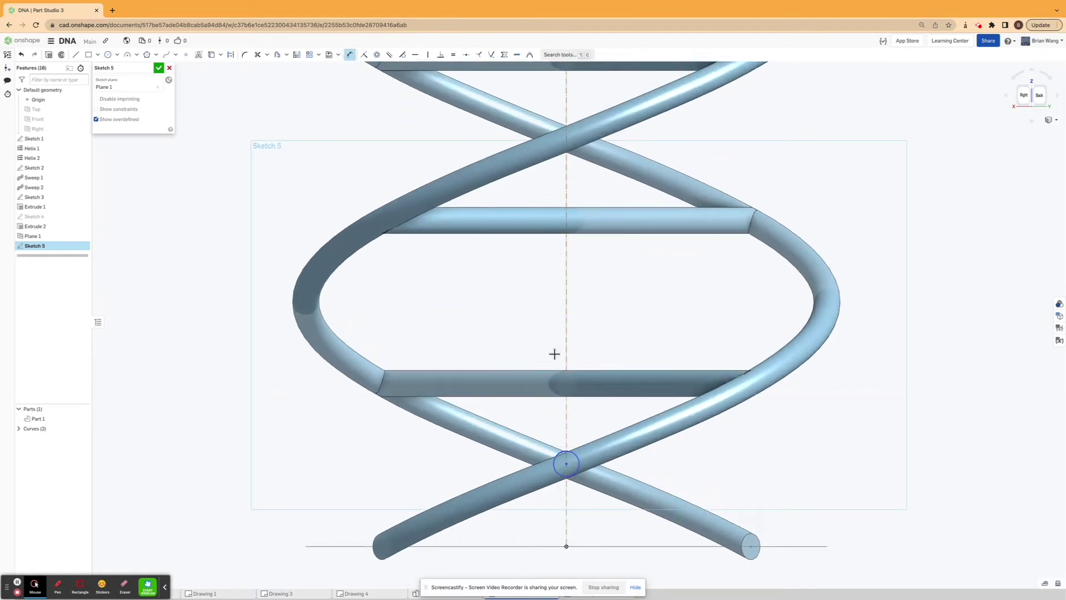
{"action": "left_click", "coordinate": [574, 455]}
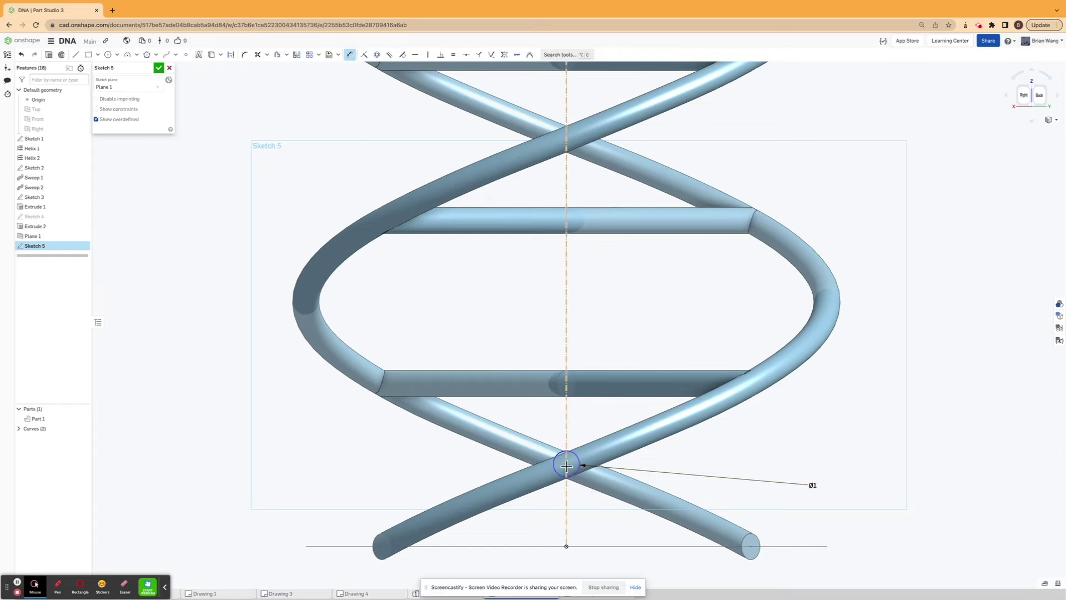
{"action": "left_click", "coordinate": [566, 548]}
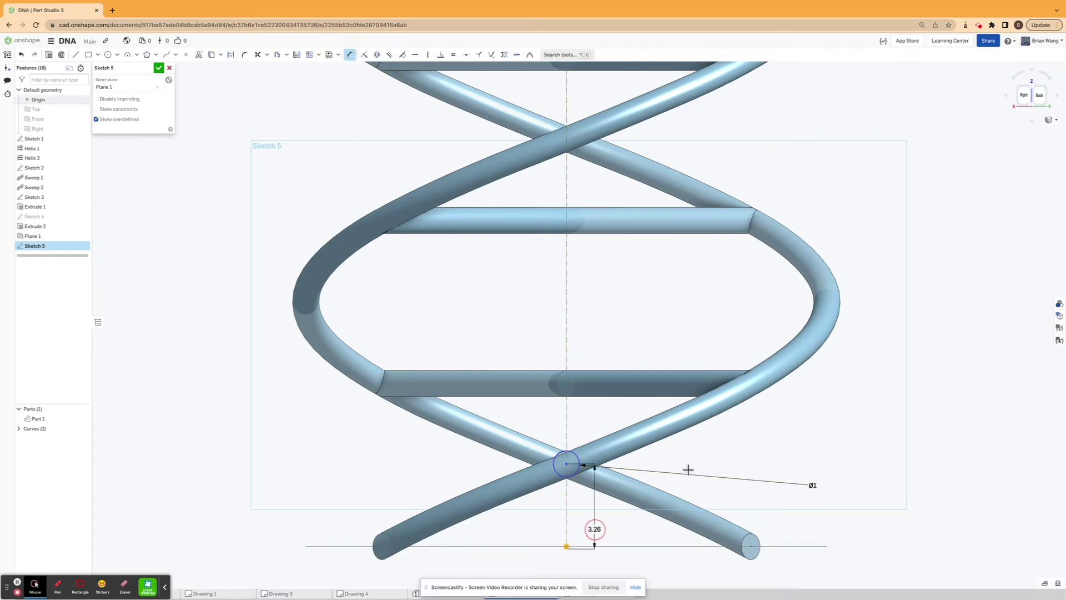
{"action": "left_click", "coordinate": [877, 475]}
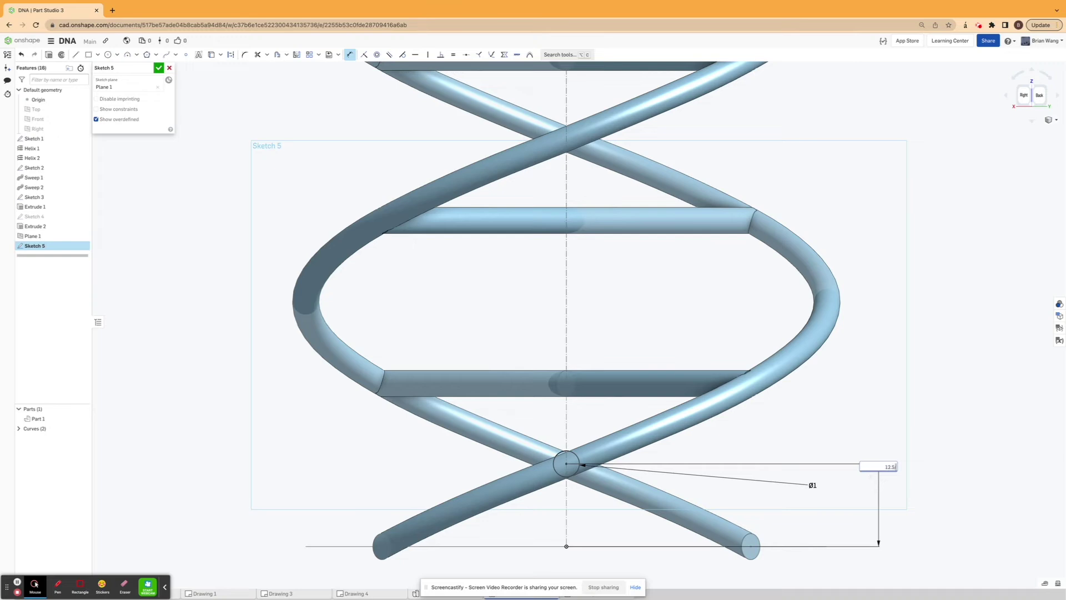
{"action": "key", "text": "Return"}
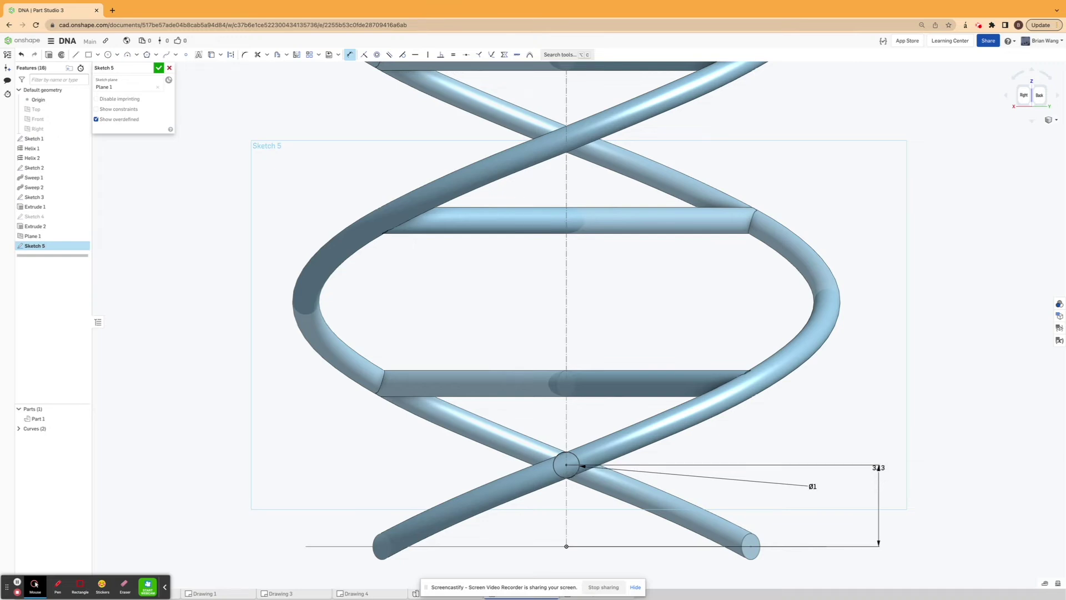
Create a linear sketch pattern of the 1 mm circle running upward along the helix axis with 12.5 mm spacing
{"action": "scroll", "coordinate": [858, 474], "scroll_direction": "down", "scroll_amount": 3}
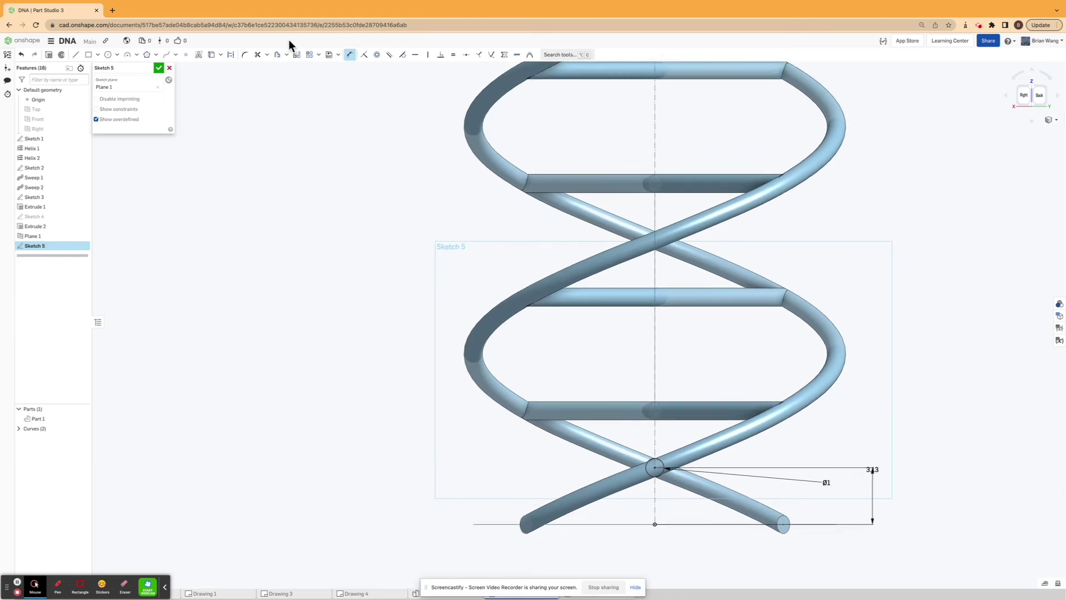
{"action": "left_click", "coordinate": [309, 54]}
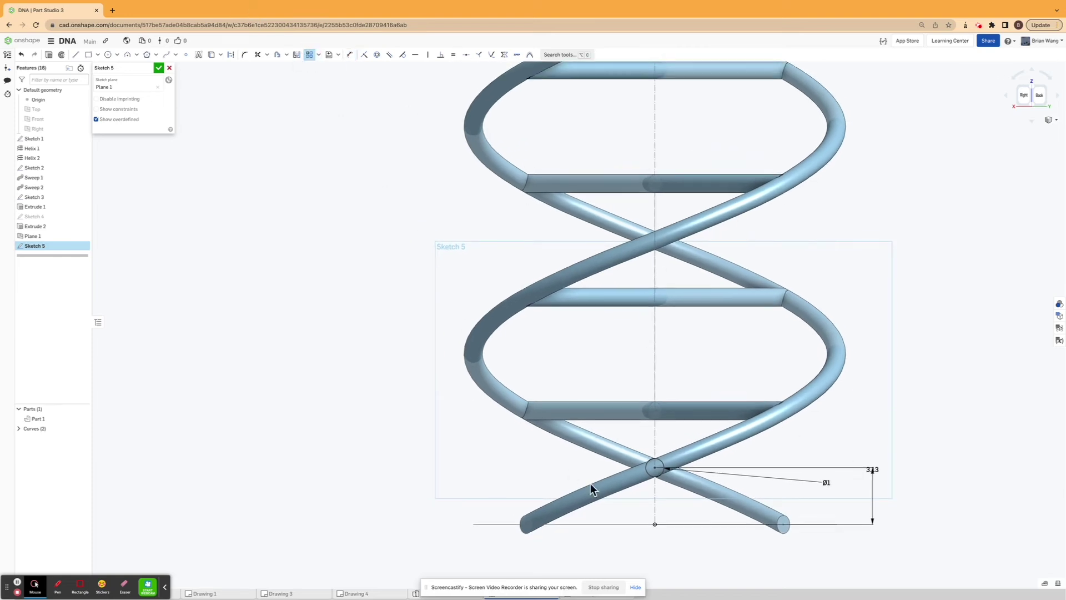
{"action": "left_click", "coordinate": [661, 471]}
{"action": "scroll", "coordinate": [716, 453], "scroll_direction": "down", "scroll_amount": 3}
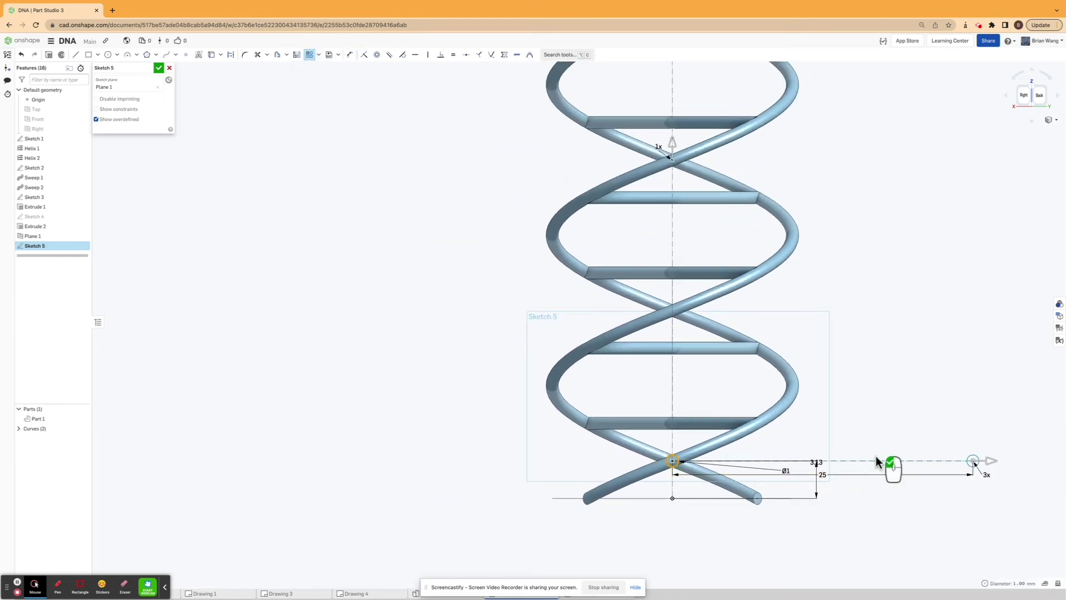
{"action": "left_click_drag", "start_coordinate": [974, 465], "coordinate": [673, 250]}
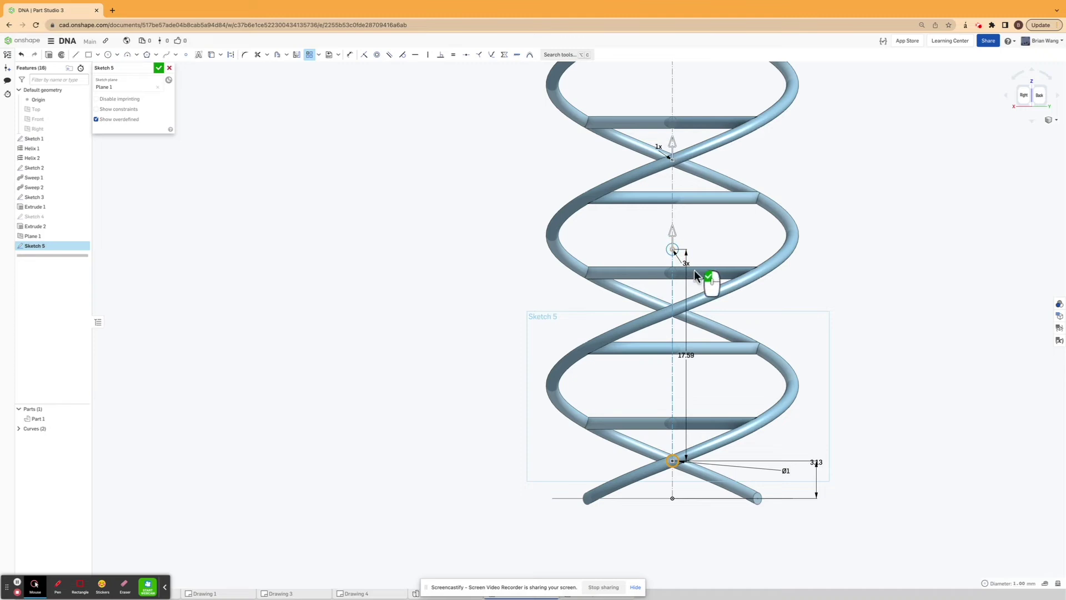
{"action": "double_click", "coordinate": [686, 354]}
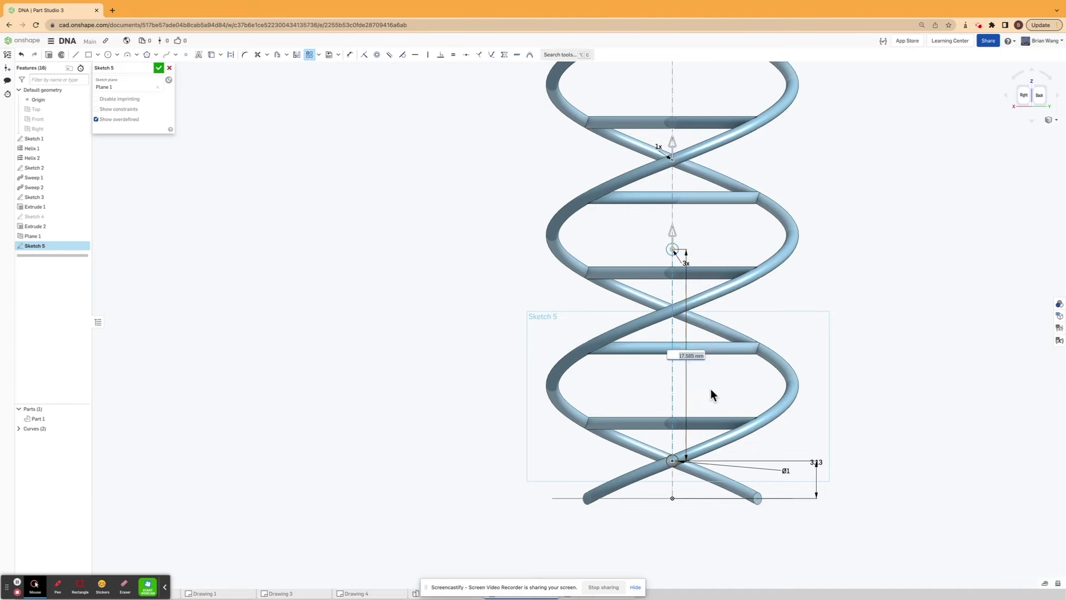
{"action": "type", "text": "12.5"}
{"action": "key", "text": "Return"}
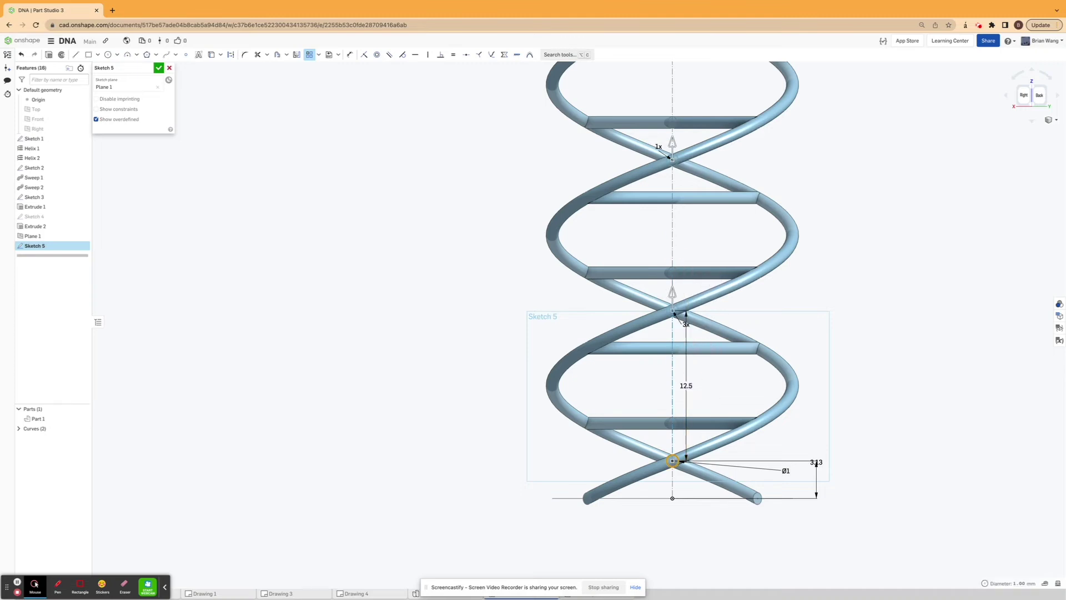
Set the instance count of the circle pattern to 8 and finish the Plane 1 sketch
{"action": "scroll", "coordinate": [730, 405], "scroll_direction": "down", "scroll_amount": 3}
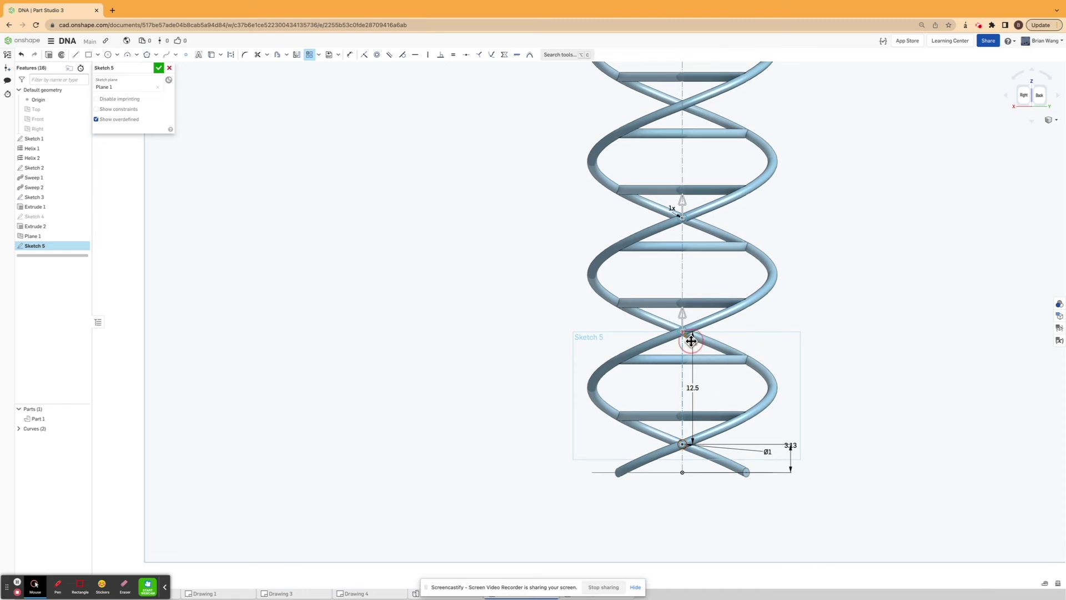
{"action": "scroll", "coordinate": [718, 368], "scroll_direction": "down", "scroll_amount": 3}
{"action": "type", "text": "78"}
{"action": "key", "text": "Return"}
{"action": "scroll", "coordinate": [765, 410], "scroll_direction": "down", "scroll_amount": 3}
{"action": "scroll", "coordinate": [765, 410], "scroll_direction": "down", "scroll_amount": 1}
{"action": "scroll", "coordinate": [729, 387], "scroll_direction": "up", "scroll_amount": 3}
{"action": "double_click", "coordinate": [726, 386]}
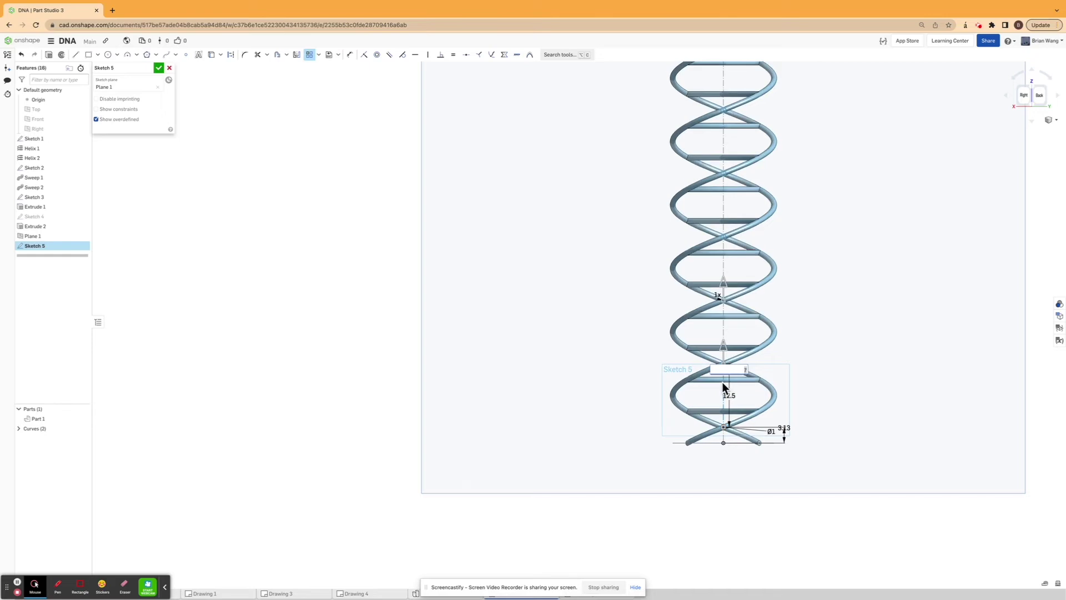
{"action": "type", "text": "8"}
{"action": "key", "text": "Return"}
{"action": "scroll", "coordinate": [774, 393], "scroll_direction": "down", "scroll_amount": 5}
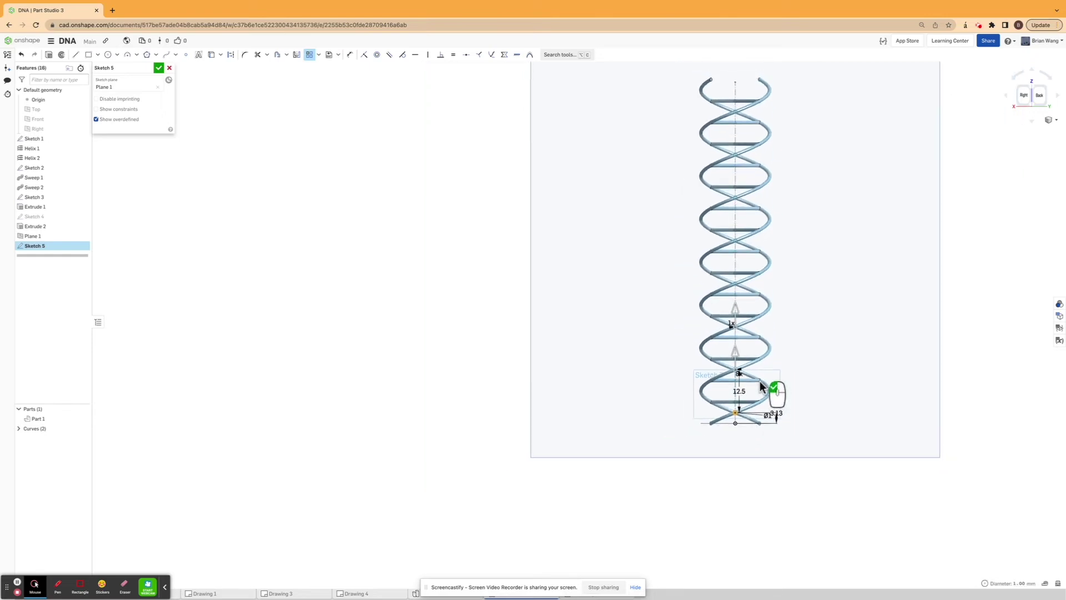
{"action": "left_click", "coordinate": [159, 69]}
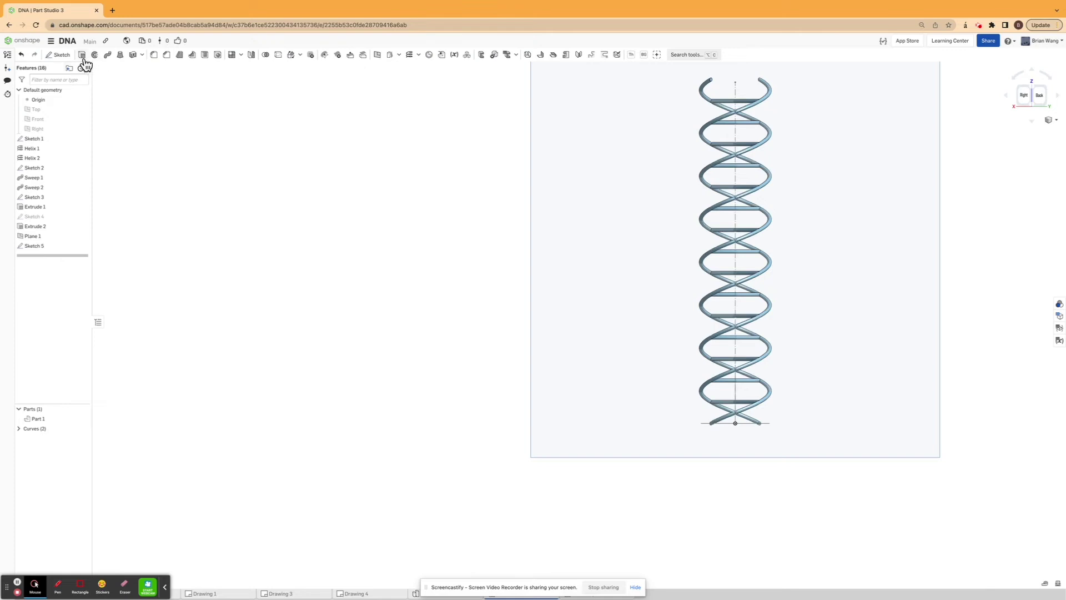
Extrude the faces of Sketch 5 symmetrically to 20 mm as an Add operation merged with Part 1
{"action": "key", "text": "shift+e"}
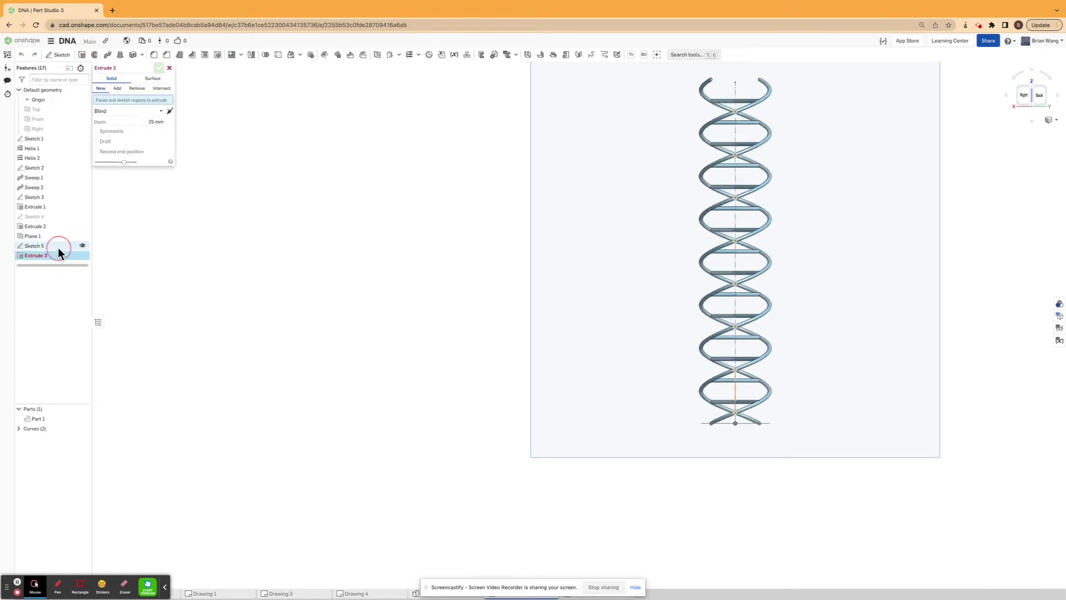
{"action": "left_click", "coordinate": [117, 88]}
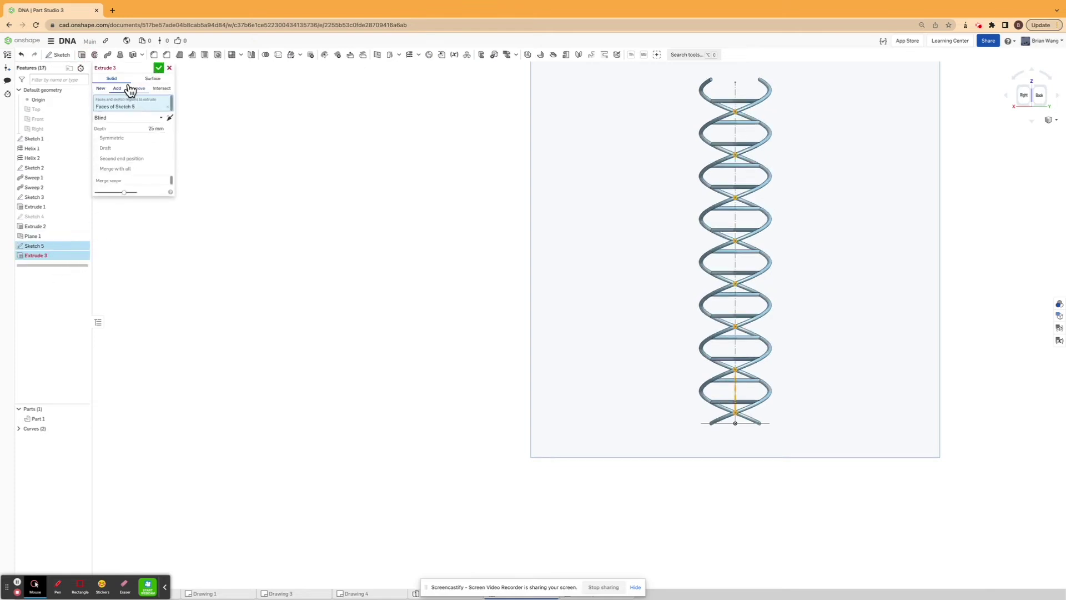
{"action": "left_click", "coordinate": [137, 127]}
{"action": "type", "text": "20"}
{"action": "left_click", "coordinate": [110, 142]}
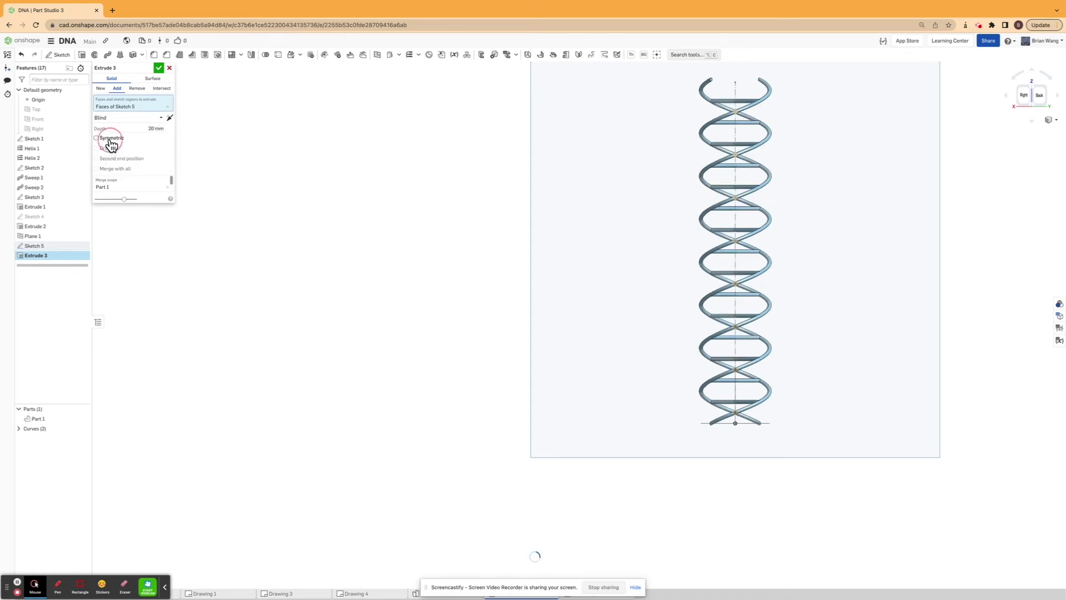
{"action": "left_click", "coordinate": [159, 68]}
Create a line-angle plane through the helix axis line of Sketch 3 at 45 degrees, flipped to the opposite direction
{"action": "right_click_drag", "start_coordinate": [428, 174], "coordinate": [372, 184]}
{"action": "left_click", "coordinate": [382, 55]}
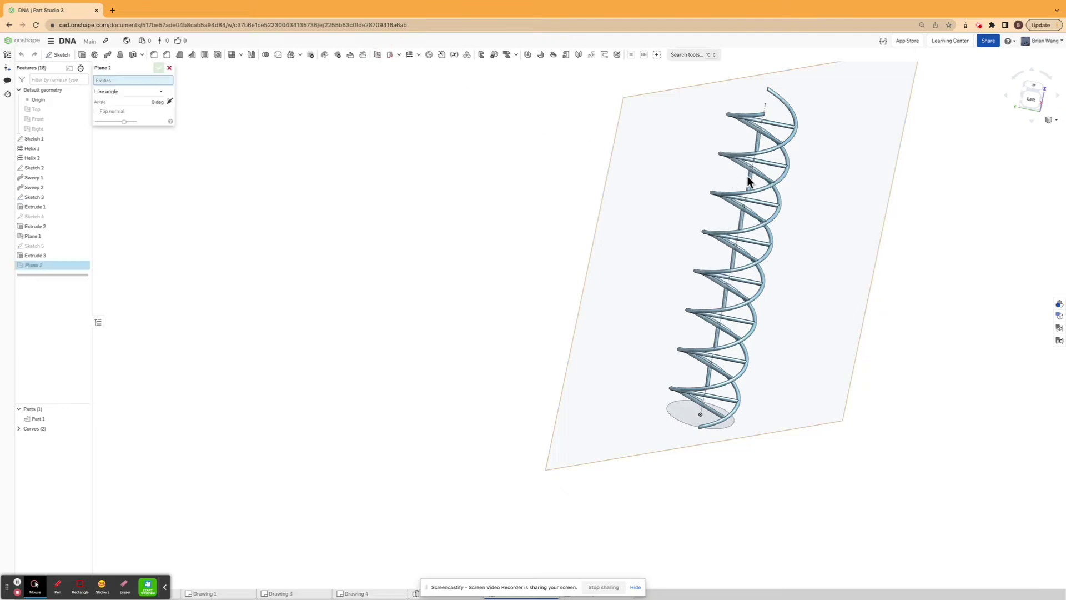
{"action": "left_click", "coordinate": [762, 112]}
{"action": "right_click_drag", "start_coordinate": [629, 196], "coordinate": [594, 184]}
{"action": "left_click", "coordinate": [127, 109]}
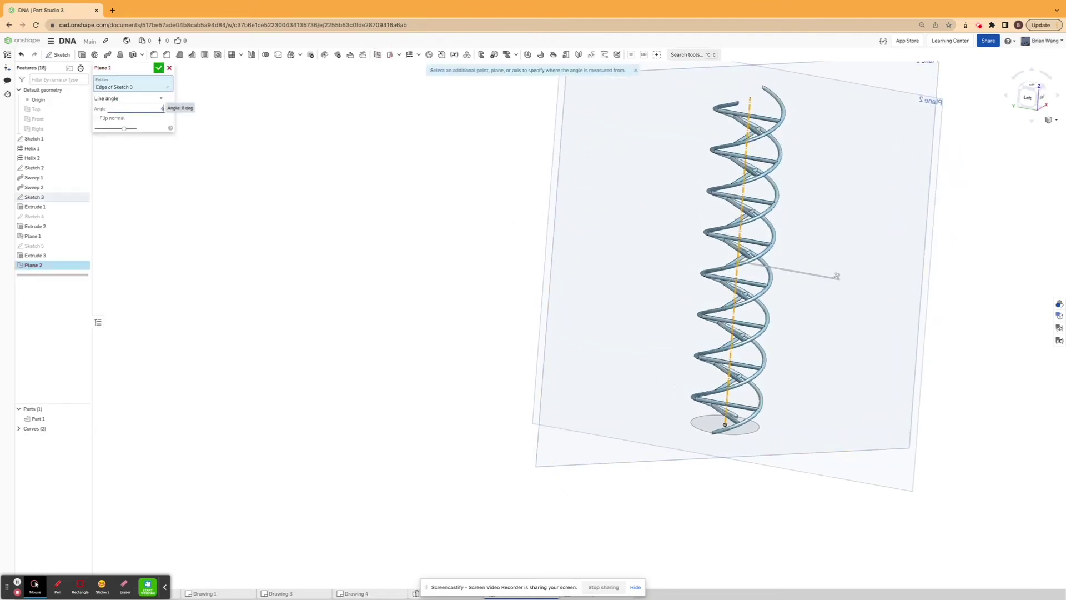
{"action": "type", "text": "45"}
{"action": "key", "text": "Return"}
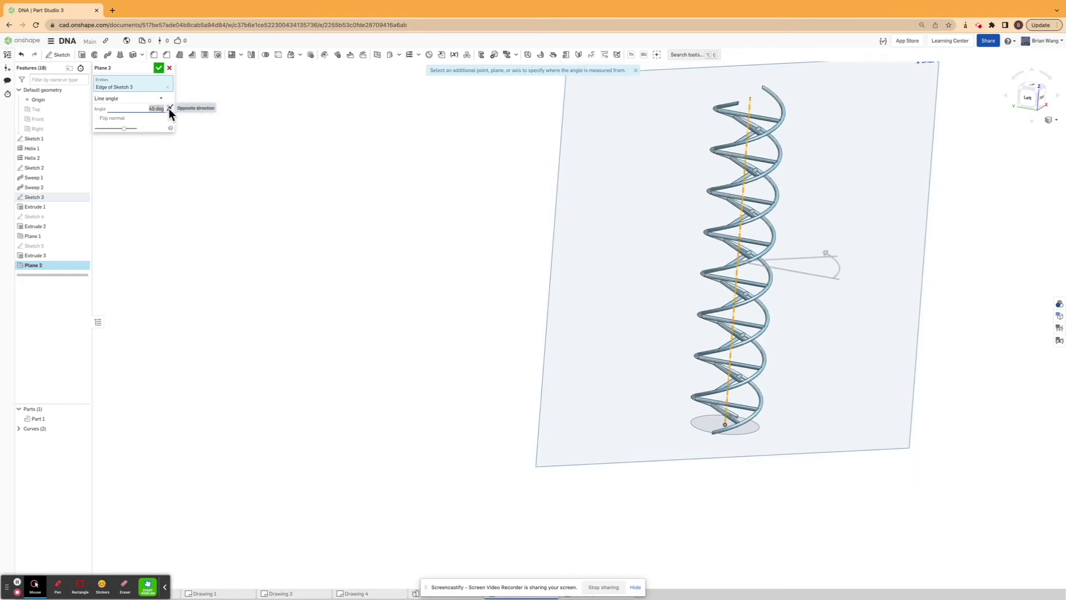
{"action": "right_click_drag", "start_coordinate": [352, 138], "coordinate": [324, 158]}
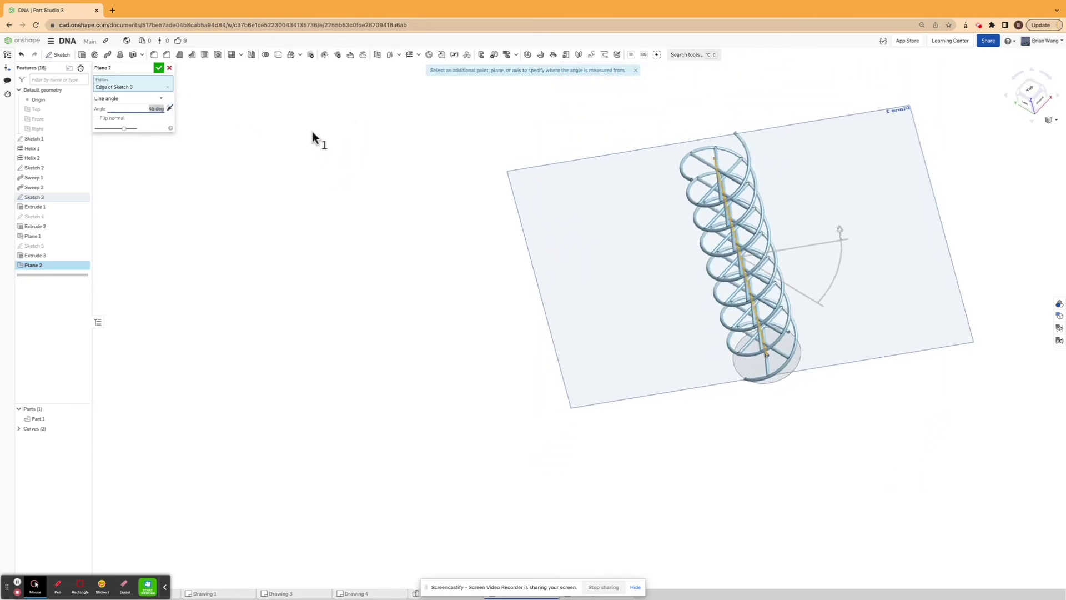
{"action": "left_click", "coordinate": [168, 108]}
{"action": "left_click", "coordinate": [226, 132]}
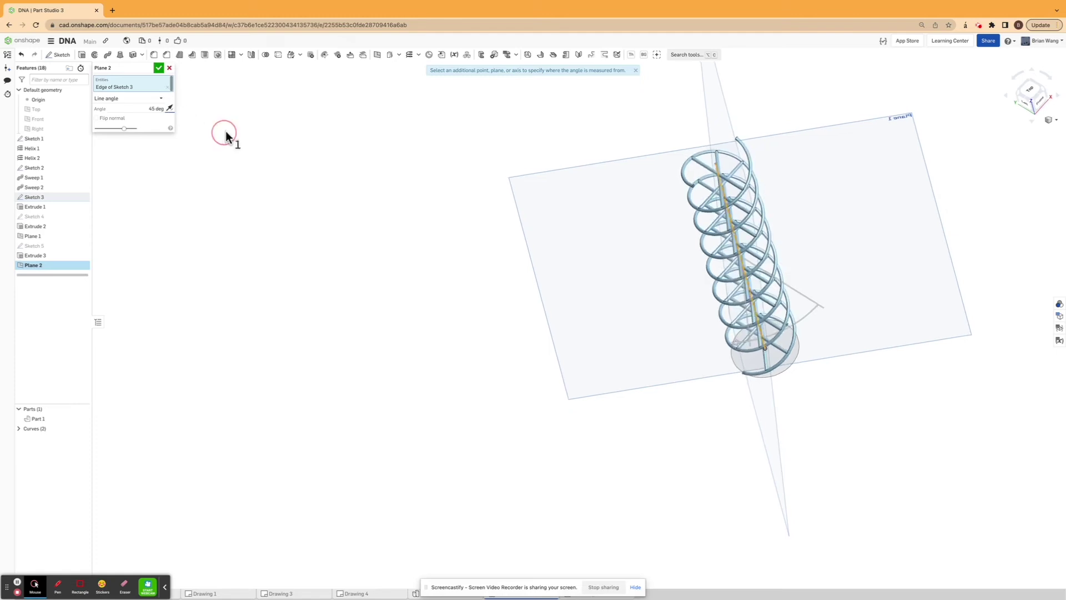
{"action": "left_click", "coordinate": [158, 69]}
Hide Plane 1, view Plane 2 face-on and start a new sketch on it
{"action": "mouse_move", "coordinate": [281, 84]}
{"action": "right_mouse_down"}
{"action": "mouse_move", "coordinate": [270, 69]}
{"action": "mouse_move", "coordinate": [276, 86]}
{"action": "right_mouse_up"}
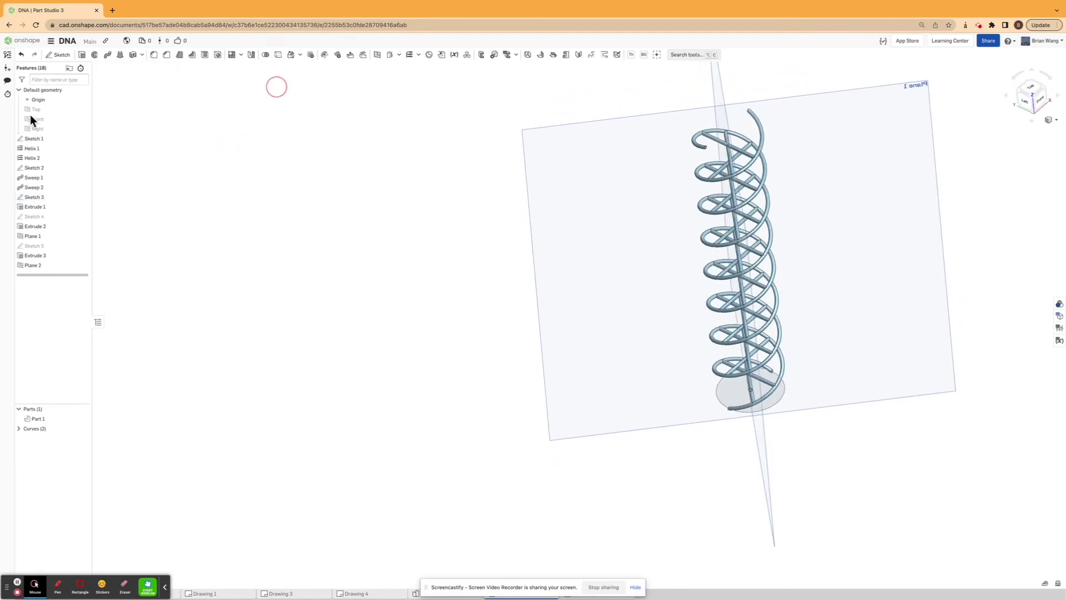
{"action": "left_click", "coordinate": [82, 236]}
{"action": "right_click_drag", "start_coordinate": [550, 220], "coordinate": [522, 214]}
{"action": "right_click", "coordinate": [578, 178]}
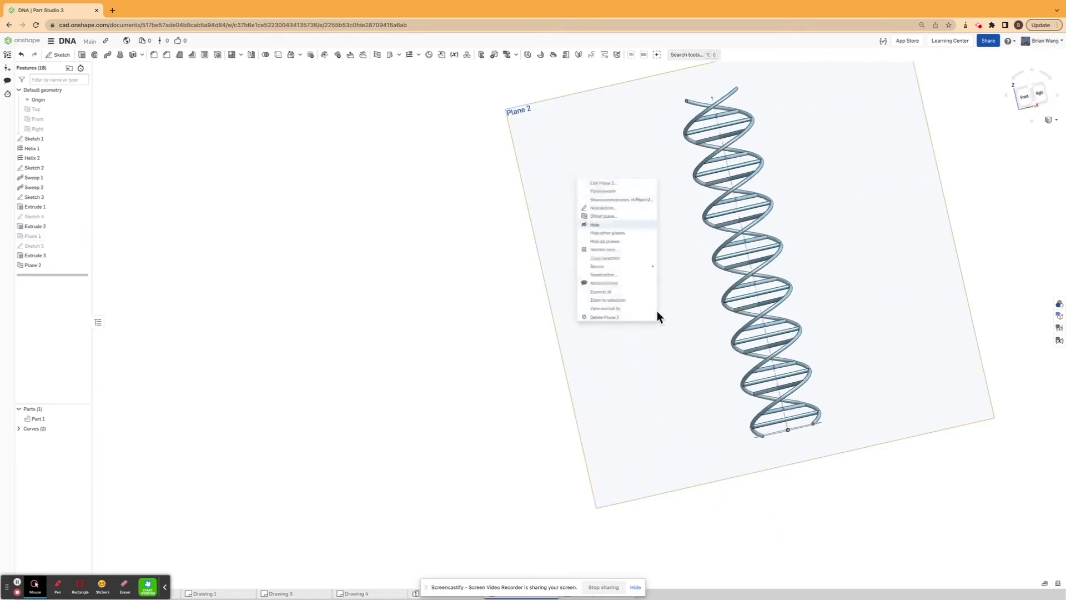
{"action": "left_click", "coordinate": [625, 309]}
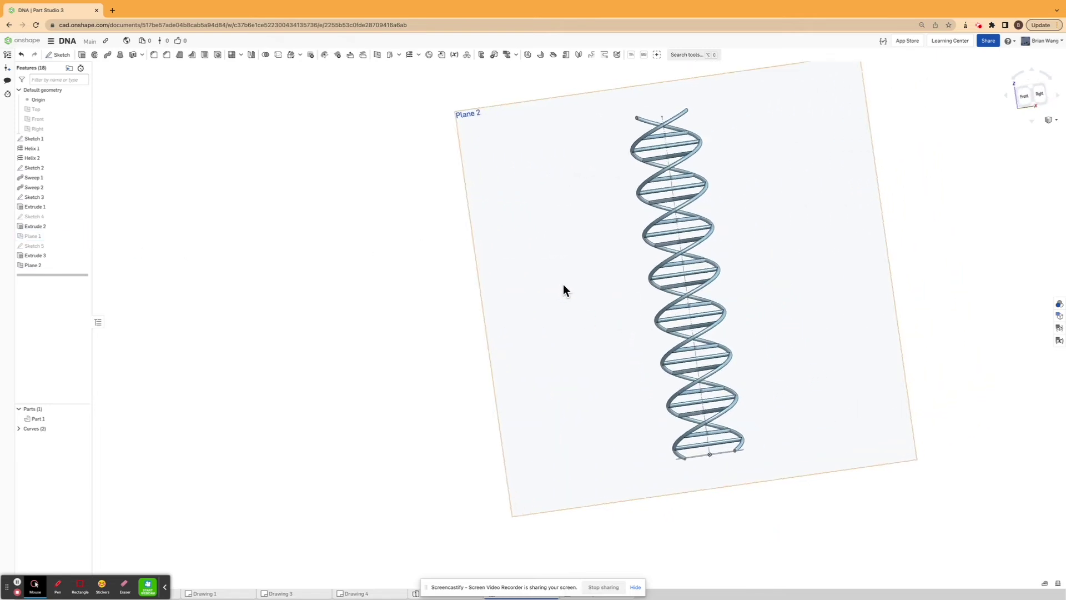
{"action": "left_click", "coordinate": [60, 55]}
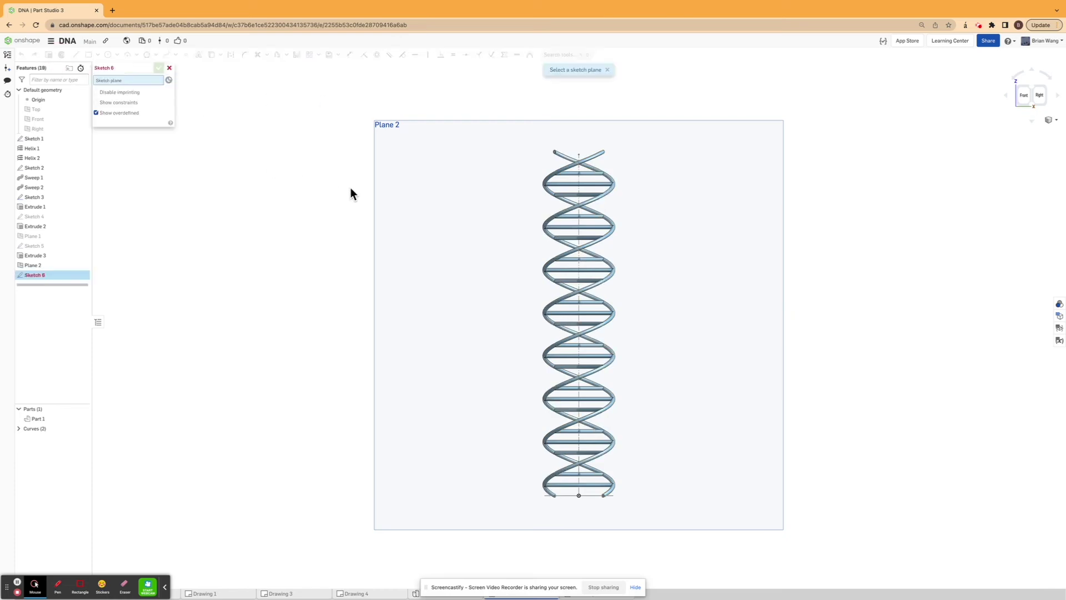
{"action": "left_click", "coordinate": [424, 201]}
Sketch a circle on the helix axis at the uppermost strand crossing and set its diameter to 1 mm
{"action": "left_click", "coordinate": [107, 55]}
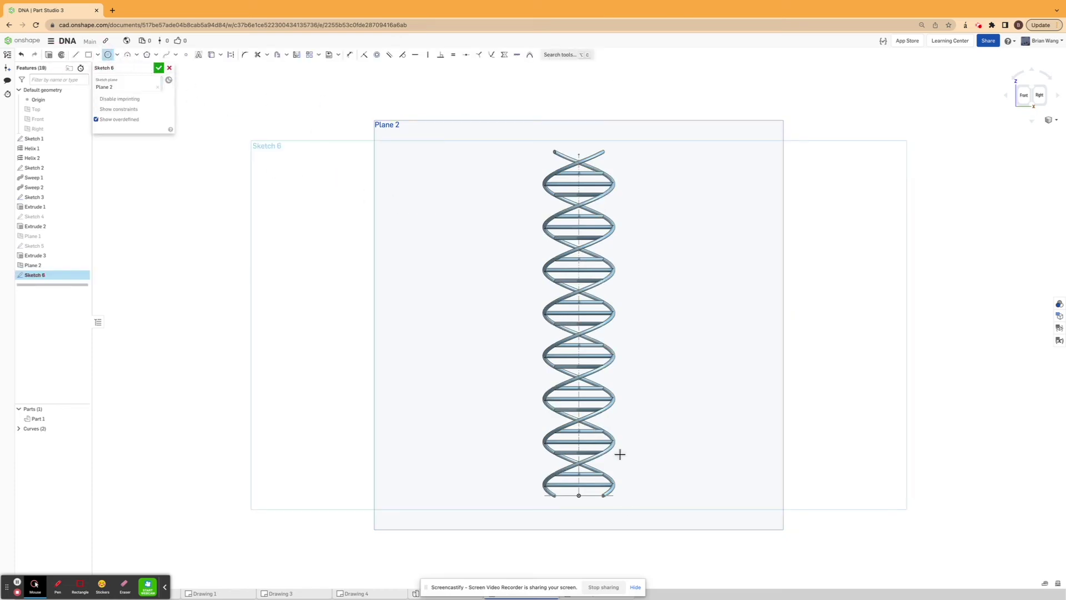
{"action": "scroll", "coordinate": [563, 496], "scroll_direction": "up", "scroll_amount": 5}
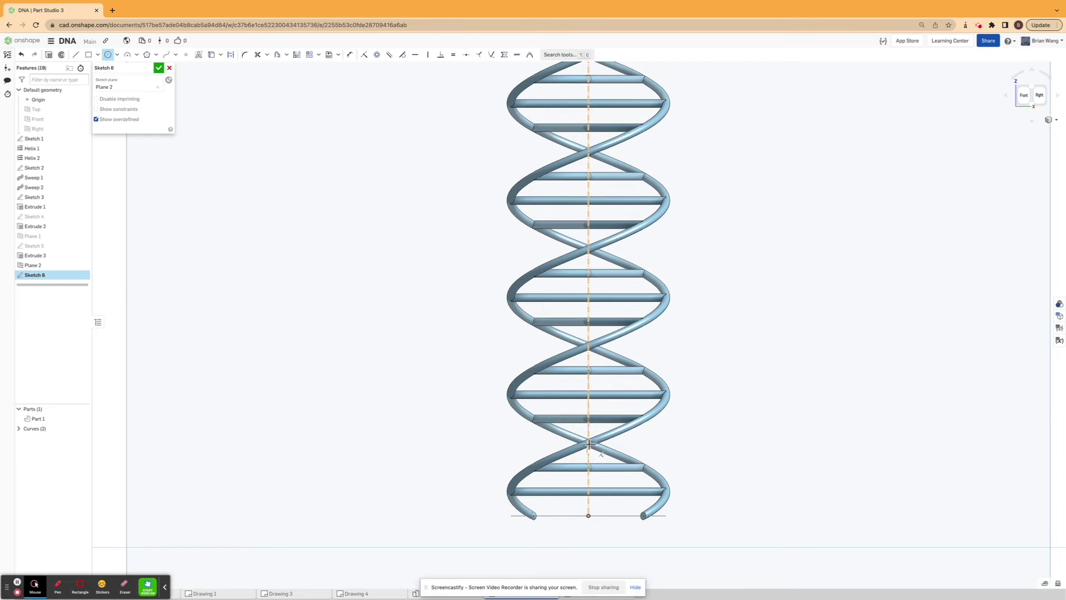
{"action": "scroll", "coordinate": [588, 444], "scroll_direction": "down", "scroll_amount": 5}
{"action": "scroll", "coordinate": [586, 183], "scroll_direction": "up", "scroll_amount": 4}
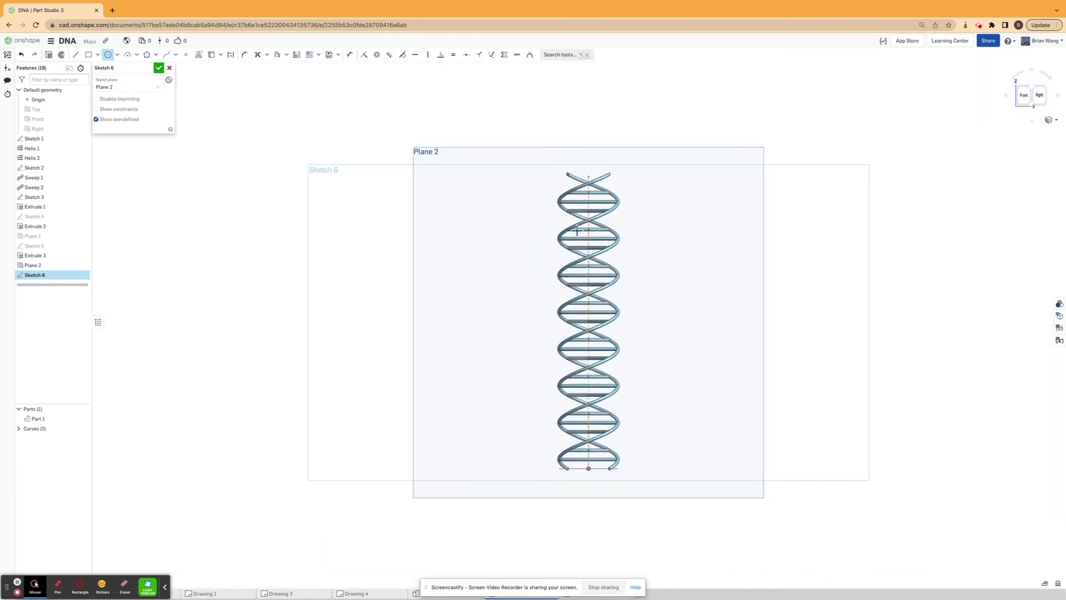
{"action": "scroll", "coordinate": [589, 219], "scroll_direction": "up", "scroll_amount": 3}
{"action": "left_click", "coordinate": [590, 178]}
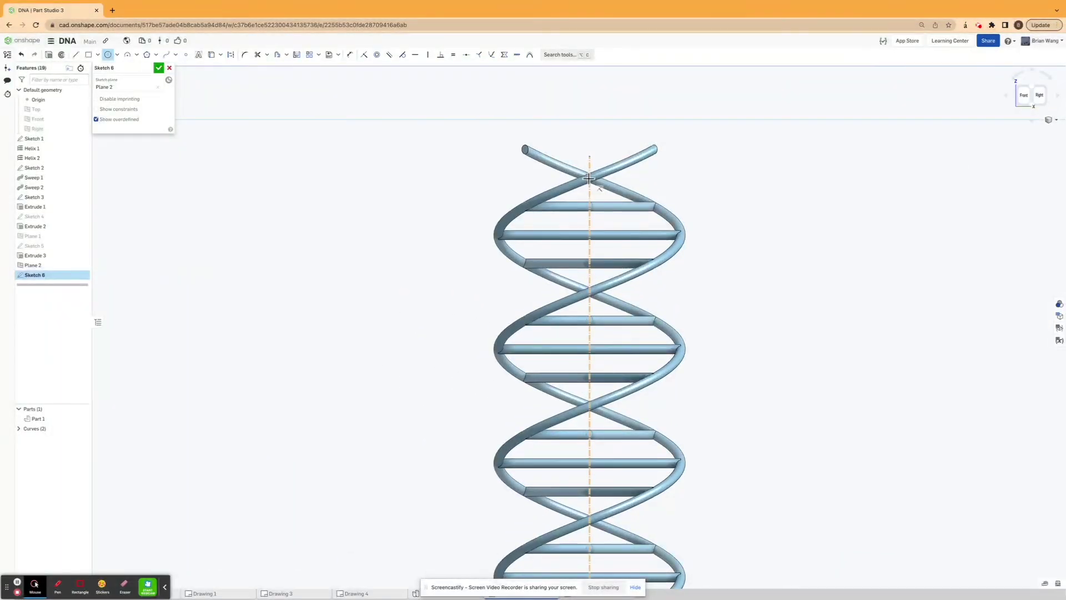
{"action": "left_click", "coordinate": [349, 55]}
{"action": "left_click", "coordinate": [595, 178]}
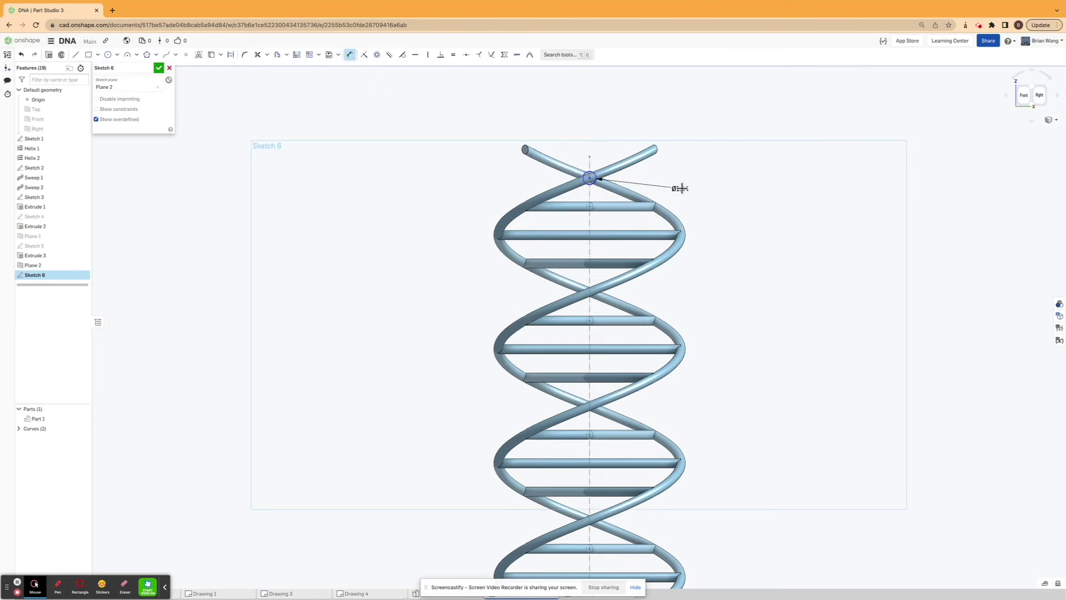
{"action": "type", "text": "1mm"}
{"action": "key", "text": "Return"}
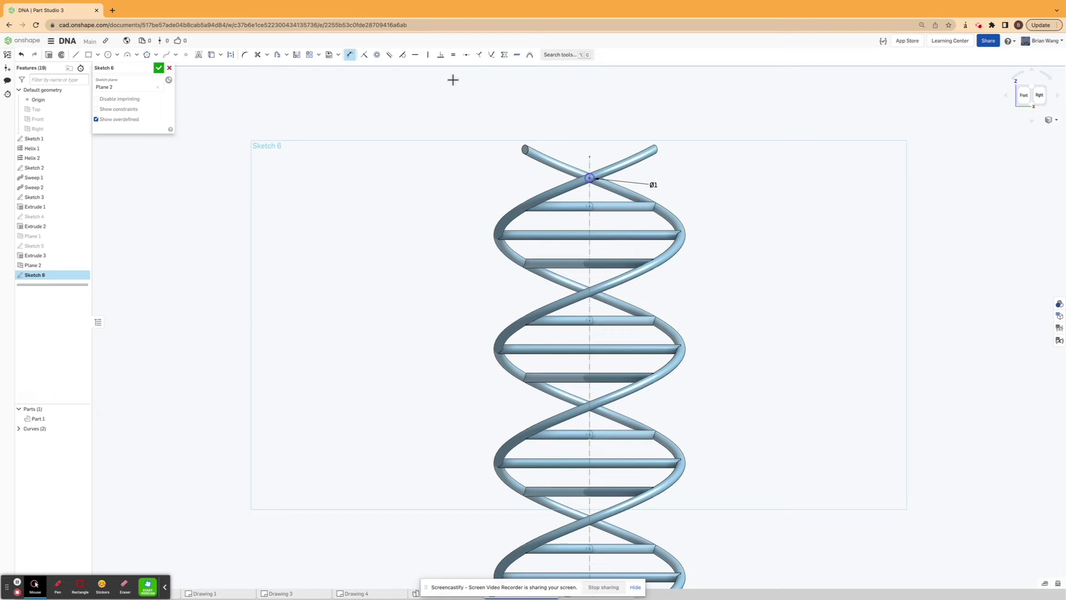
{"action": "left_click", "coordinate": [351, 56]}
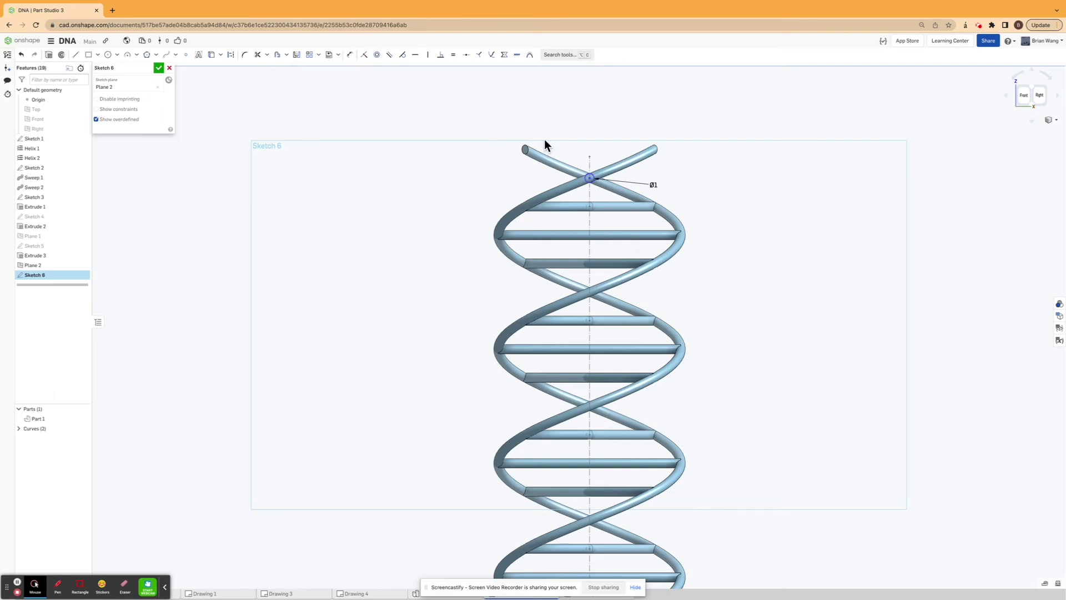
{"action": "key", "text": "u"}
{"action": "left_click", "coordinate": [589, 178]}
{"action": "left_click", "coordinate": [351, 55]}
{"action": "left_click", "coordinate": [352, 54]}
Sketch a circle on the axis at the lowest strand crossing and dimension its centre 9.38 mm vertically from the origin
{"action": "scroll", "coordinate": [529, 242], "scroll_direction": "down", "scroll_amount": 3}
{"action": "scroll", "coordinate": [533, 243], "scroll_direction": "down", "scroll_amount": 3}
{"action": "scroll", "coordinate": [546, 430], "scroll_direction": "up", "scroll_amount": 6}
{"action": "scroll", "coordinate": [549, 429], "scroll_direction": "up", "scroll_amount": 2}
{"action": "left_click", "coordinate": [108, 54]}
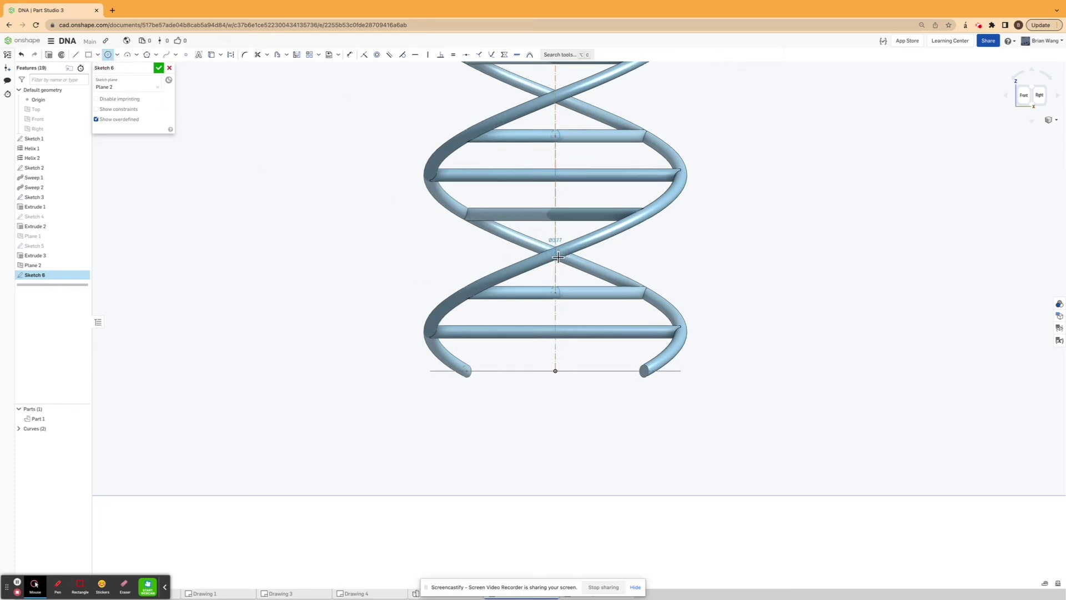
{"action": "left_click", "coordinate": [349, 54]}
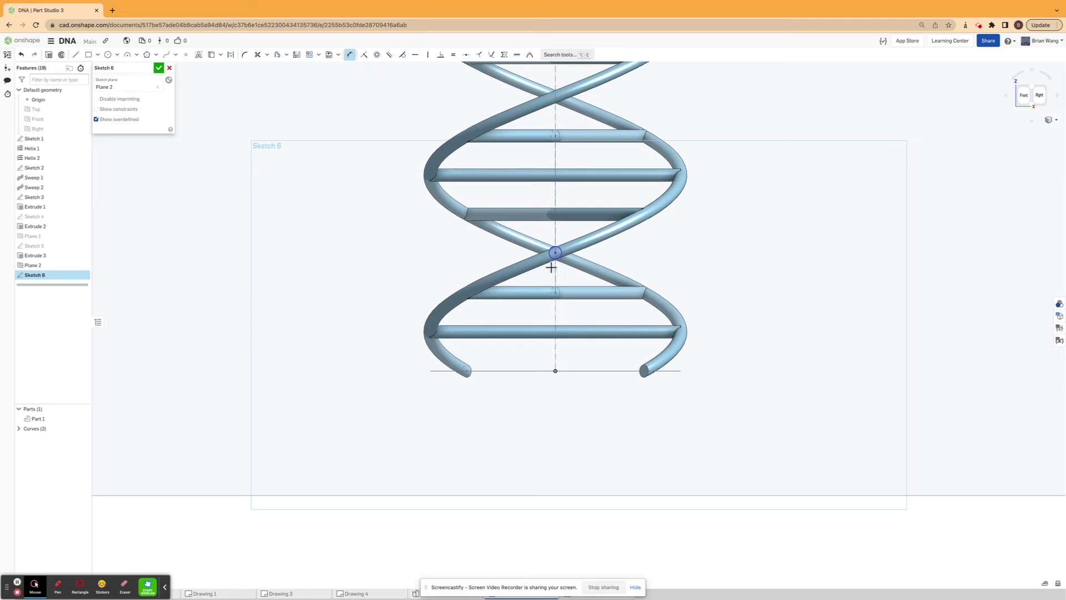
{"action": "left_click", "coordinate": [555, 253]}
{"action": "left_click", "coordinate": [554, 371]}
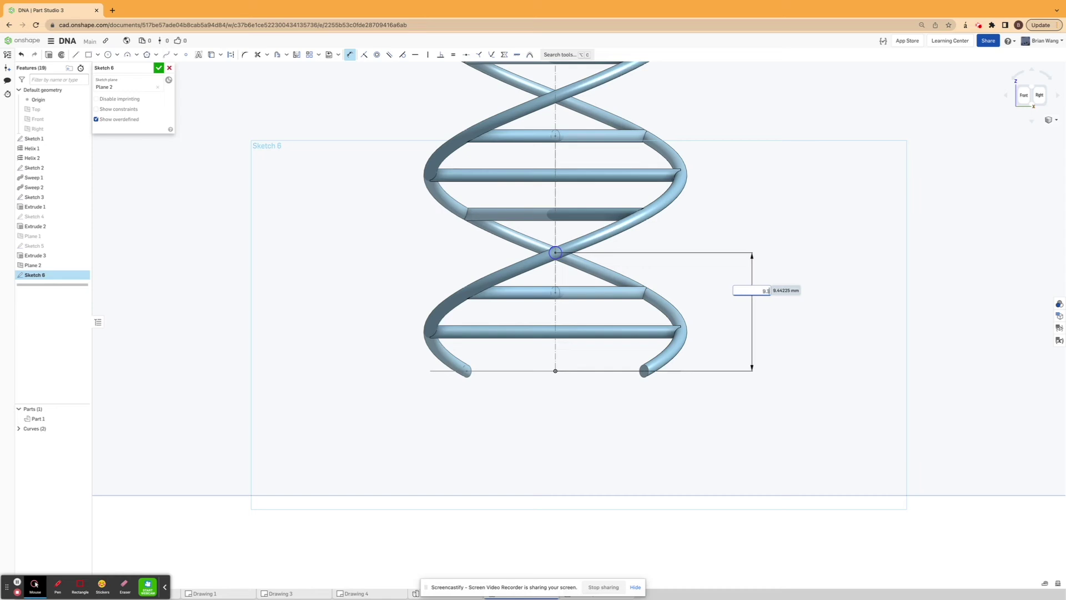
{"action": "key", "text": "Return"}
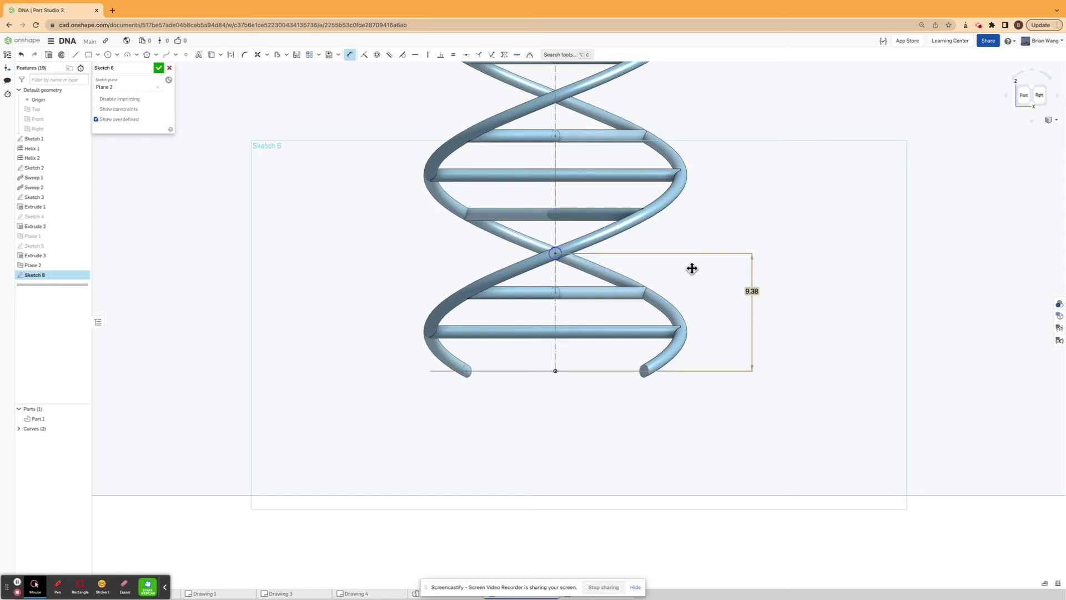
Set the diameter of the circle at the lowest strand crossing to 1 mm
{"action": "scroll", "coordinate": [620, 215], "scroll_direction": "down", "scroll_amount": 3}
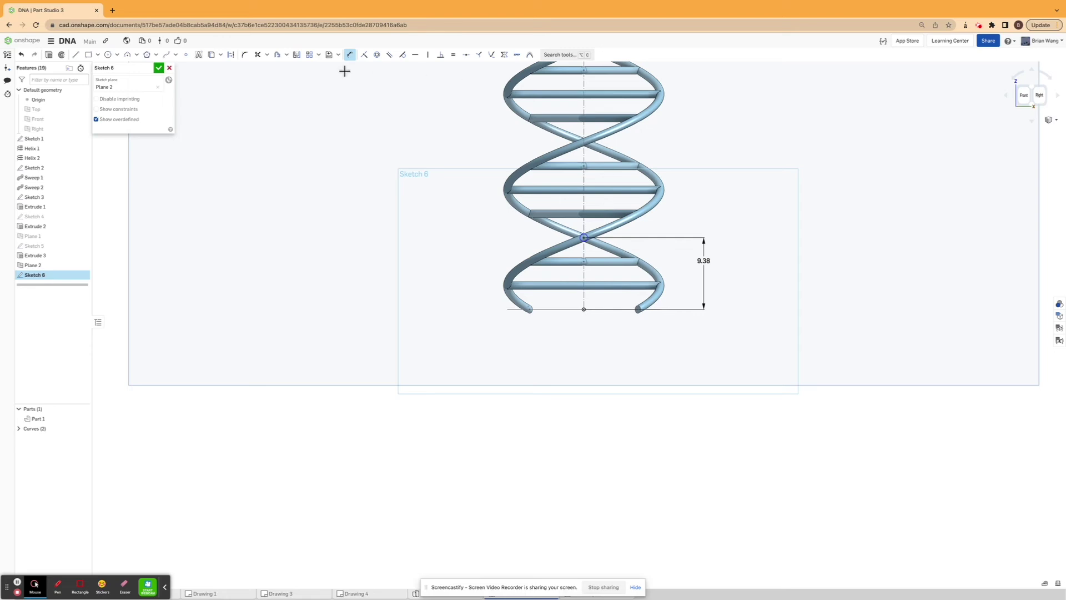
{"action": "left_click", "coordinate": [586, 237]}
{"action": "left_click", "coordinate": [707, 216]}
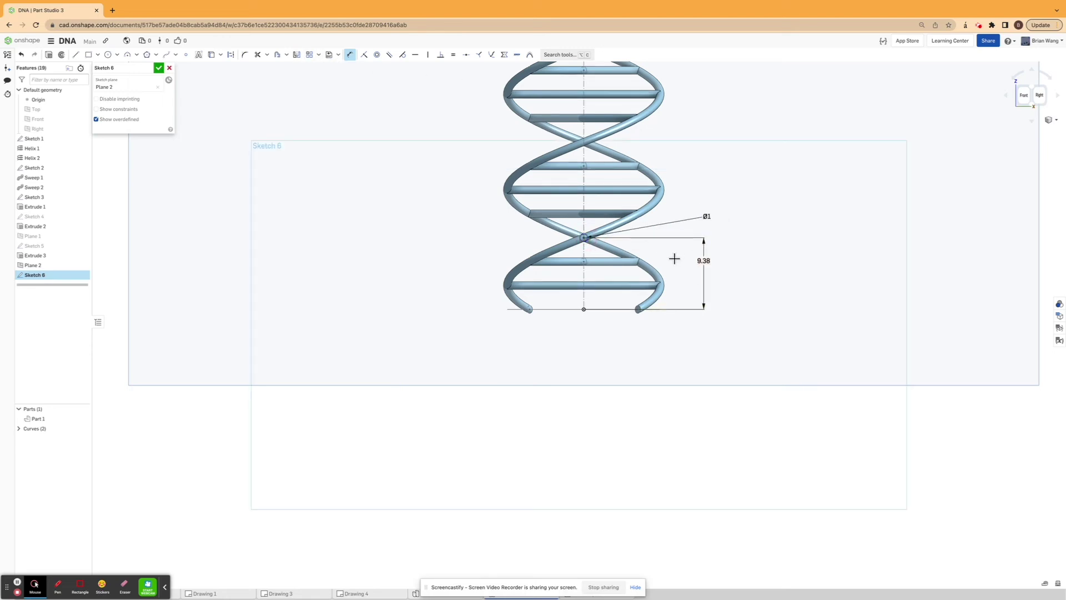
Delete the 1 mm circle at the uppermost strand crossing
{"action": "scroll", "coordinate": [674, 259], "scroll_direction": "down", "scroll_amount": 3}
{"action": "scroll", "coordinate": [711, 150], "scroll_direction": "down", "scroll_amount": 3}
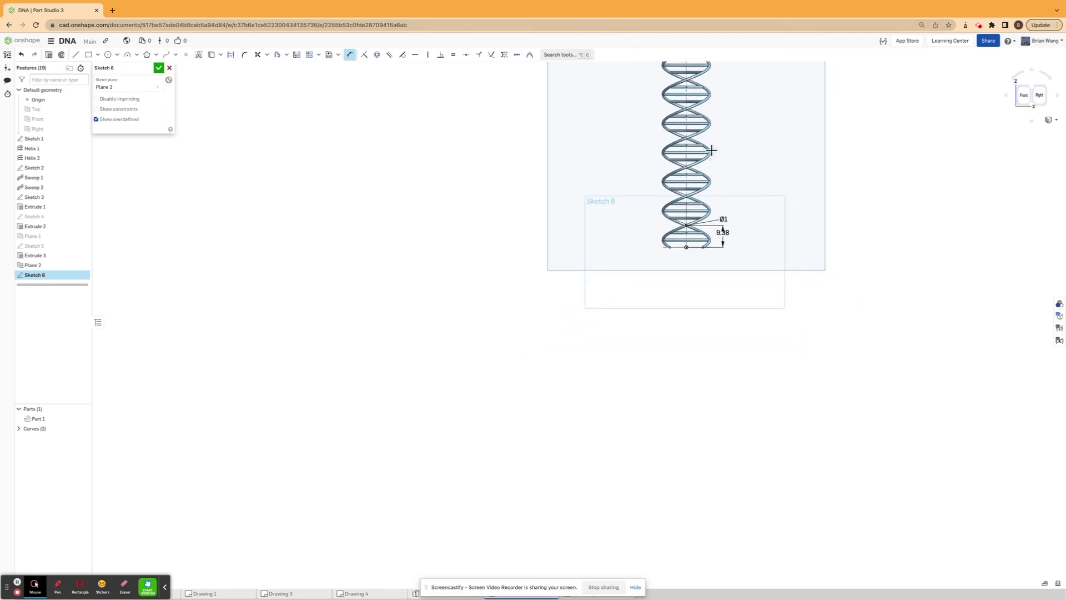
{"action": "scroll", "coordinate": [723, 254], "scroll_direction": "up", "scroll_amount": 10}
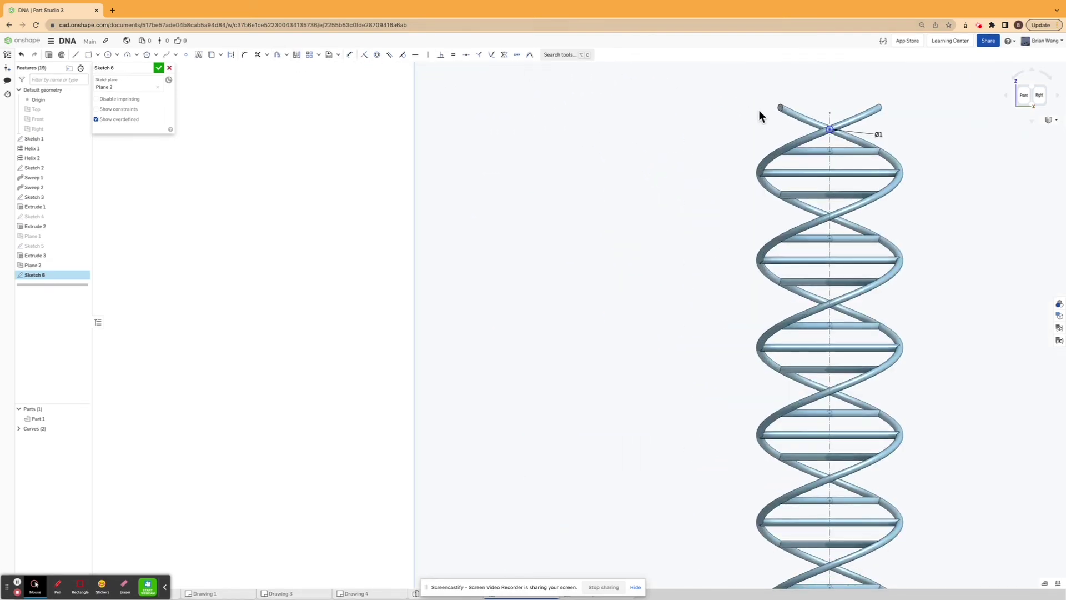
{"action": "scroll", "coordinate": [827, 127], "scroll_direction": "up", "scroll_amount": 3}
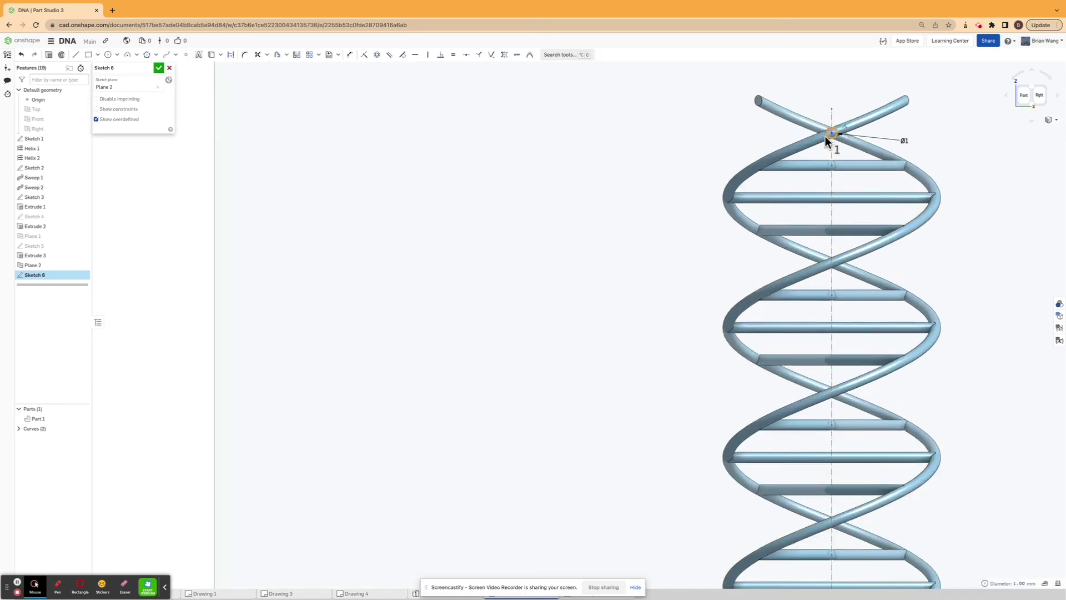
{"action": "key", "text": "ctrl+z"}
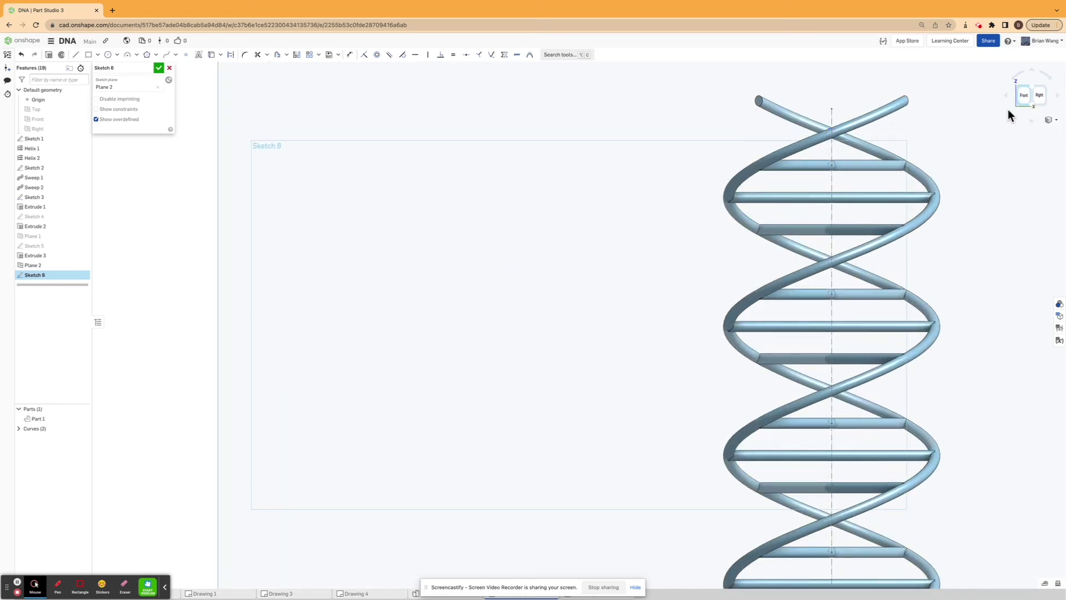
Create a linear sketch pattern of the lowest 1 mm circle running upward along the helix axis with 12.5 mm spacing
{"action": "scroll", "coordinate": [863, 181], "scroll_direction": "down", "scroll_amount": 5}
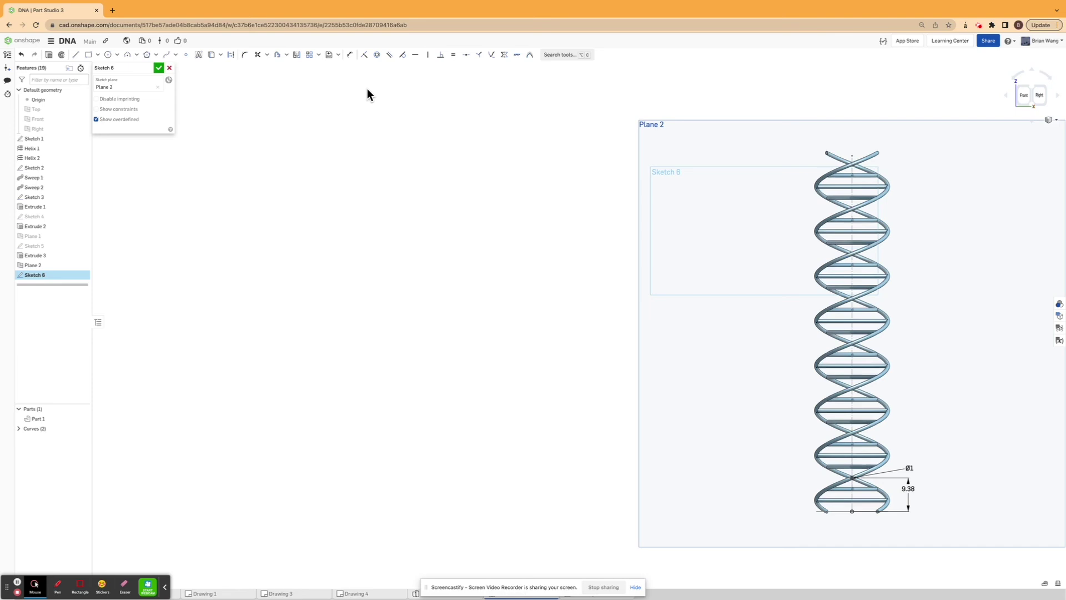
{"action": "scroll", "coordinate": [849, 488], "scroll_direction": "up", "scroll_amount": 5}
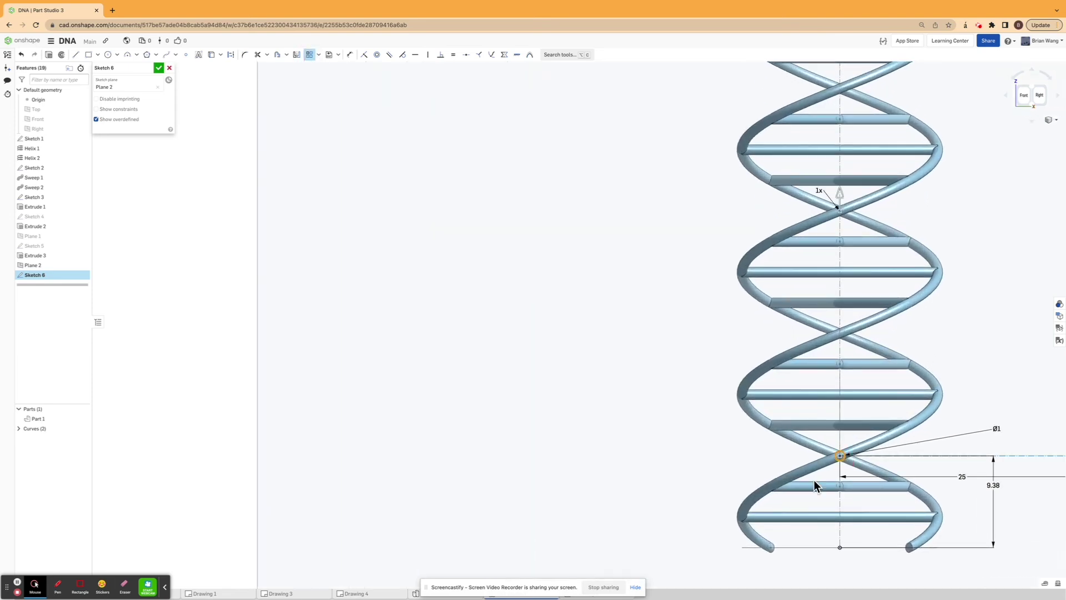
{"action": "scroll", "coordinate": [842, 456], "scroll_direction": "down", "scroll_amount": 5}
{"action": "left_click_drag", "start_coordinate": [977, 454], "coordinate": [843, 339]}
{"action": "scroll", "coordinate": [848, 357], "scroll_direction": "up", "scroll_amount": 2}
{"action": "scroll", "coordinate": [844, 349], "scroll_direction": "up", "scroll_amount": 3}
{"action": "left_click", "coordinate": [840, 273]}
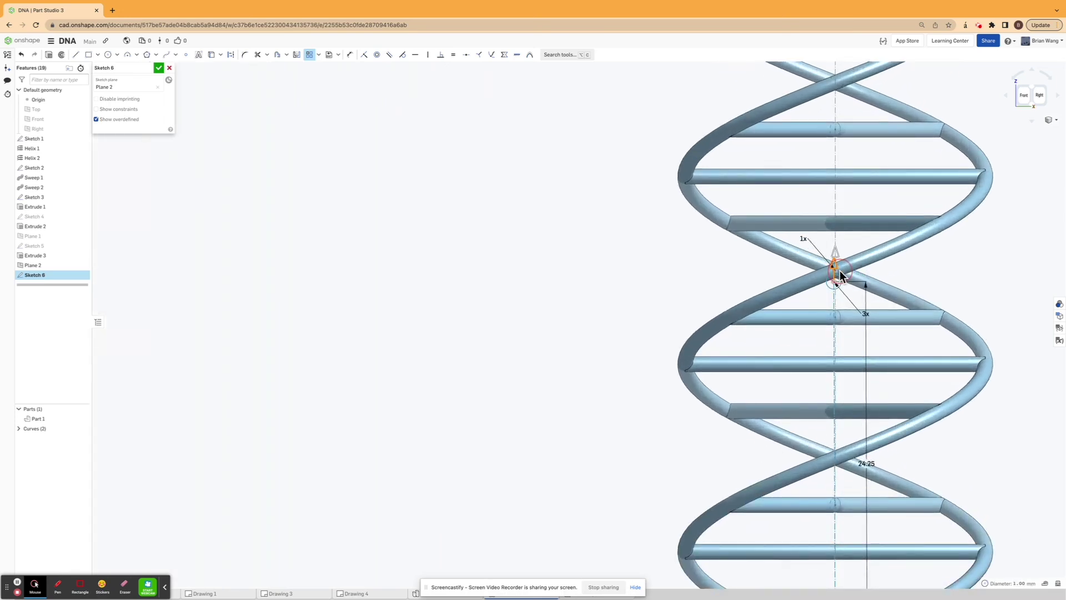
{"action": "left_click_drag", "start_coordinate": [837, 282], "coordinate": [839, 282]}
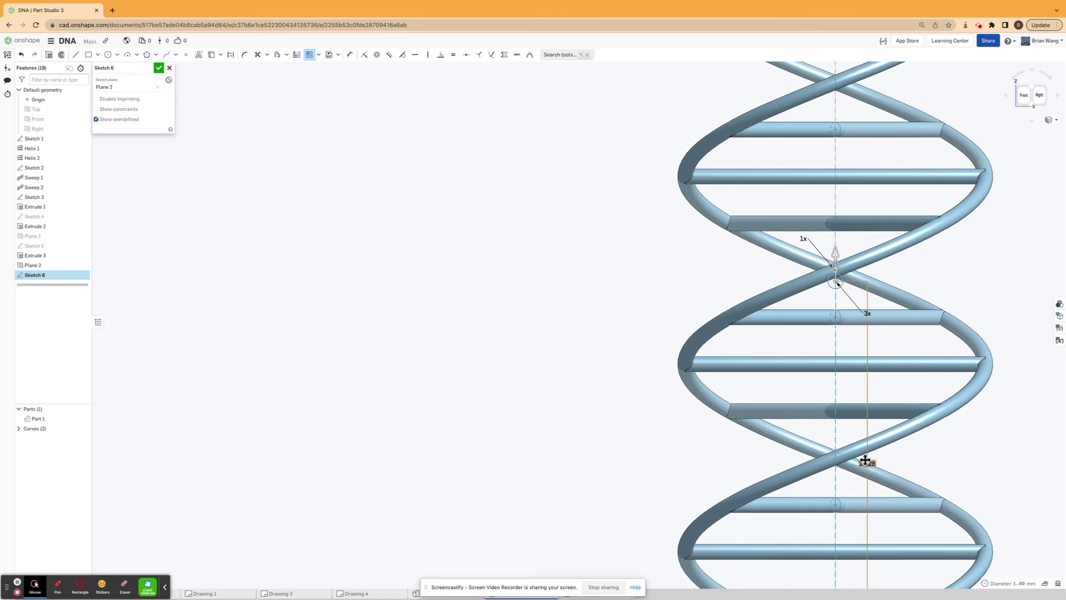
{"action": "scroll", "coordinate": [745, 417], "scroll_direction": "down", "scroll_amount": 2}
{"action": "scroll", "coordinate": [746, 418], "scroll_direction": "down", "scroll_amount": 2}
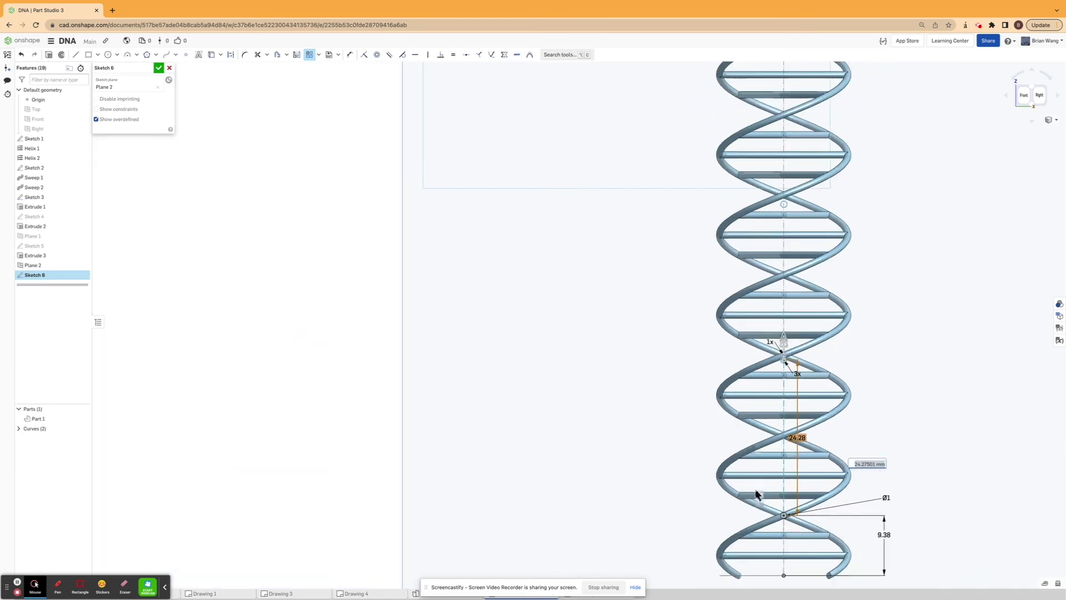
{"action": "key", "text": "Return"}
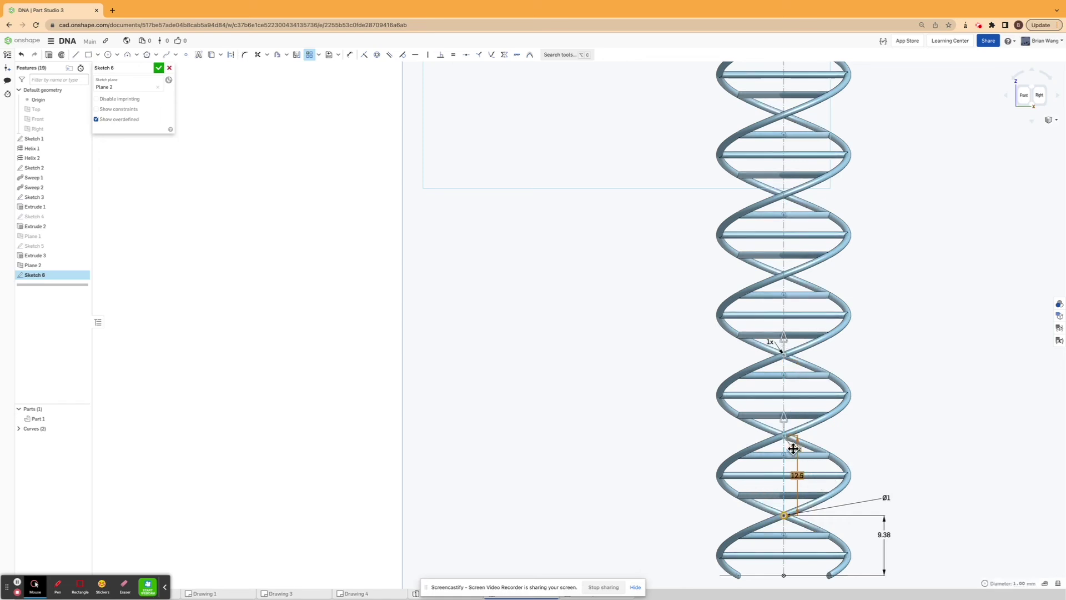
Set the instance count of the circle pattern to 8 and finish the Plane 2 sketch
{"action": "scroll", "coordinate": [837, 451], "scroll_direction": "down", "scroll_amount": 2}
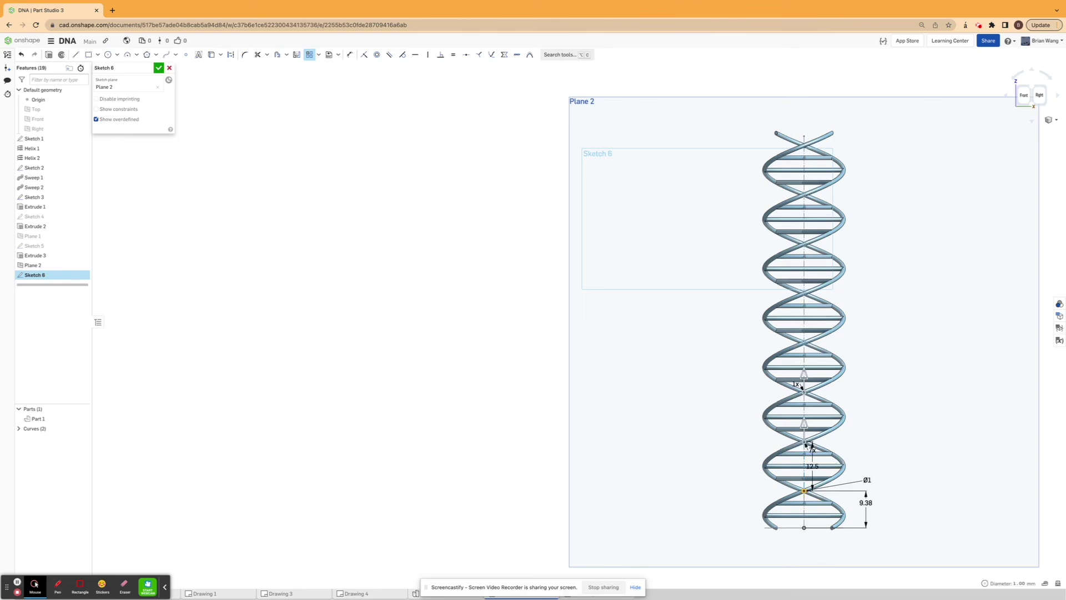
{"action": "left_click_drag", "start_coordinate": [834, 406], "coordinate": [839, 369]}
{"action": "left_click", "coordinate": [809, 449]}
{"action": "left_click", "coordinate": [815, 507]}
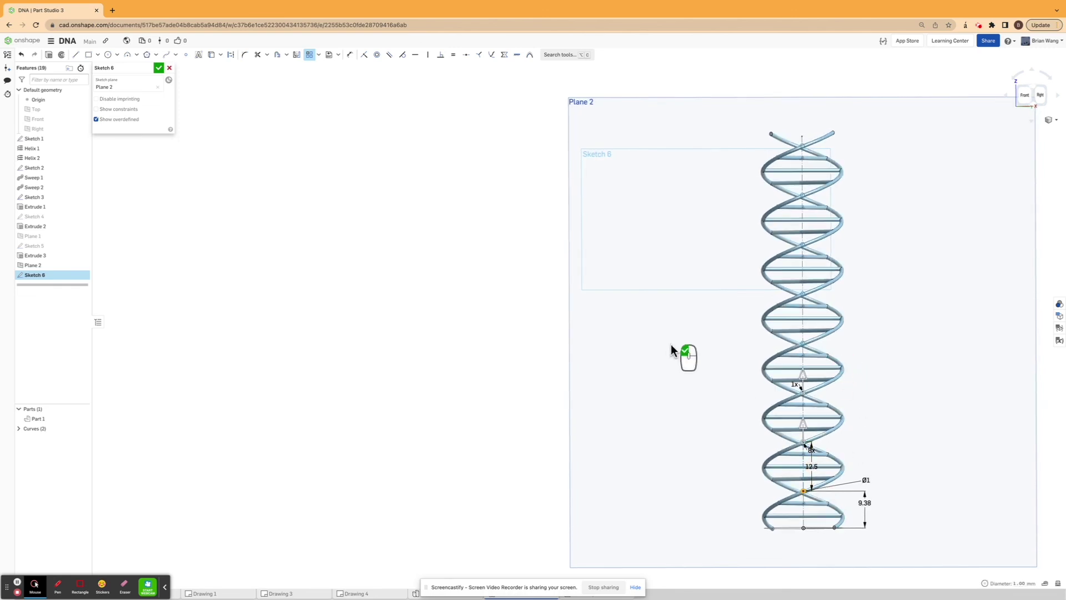
{"action": "left_click", "coordinate": [158, 69]}
Extrude the Plane 2 circles (Sketch 6) symmetrically with a depth of 20 mm, adding them to Part 1
{"action": "left_click", "coordinate": [81, 55]}
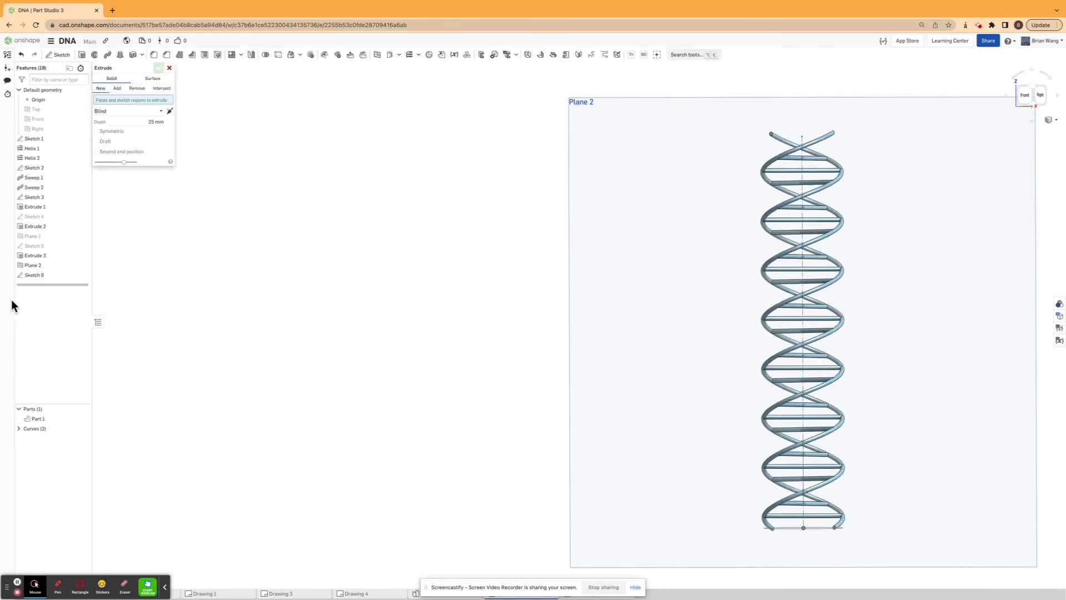
{"action": "left_click", "coordinate": [40, 275]}
{"action": "type", "text": "20m"}
{"action": "key", "text": "Return"}
{"action": "left_click", "coordinate": [116, 139]}
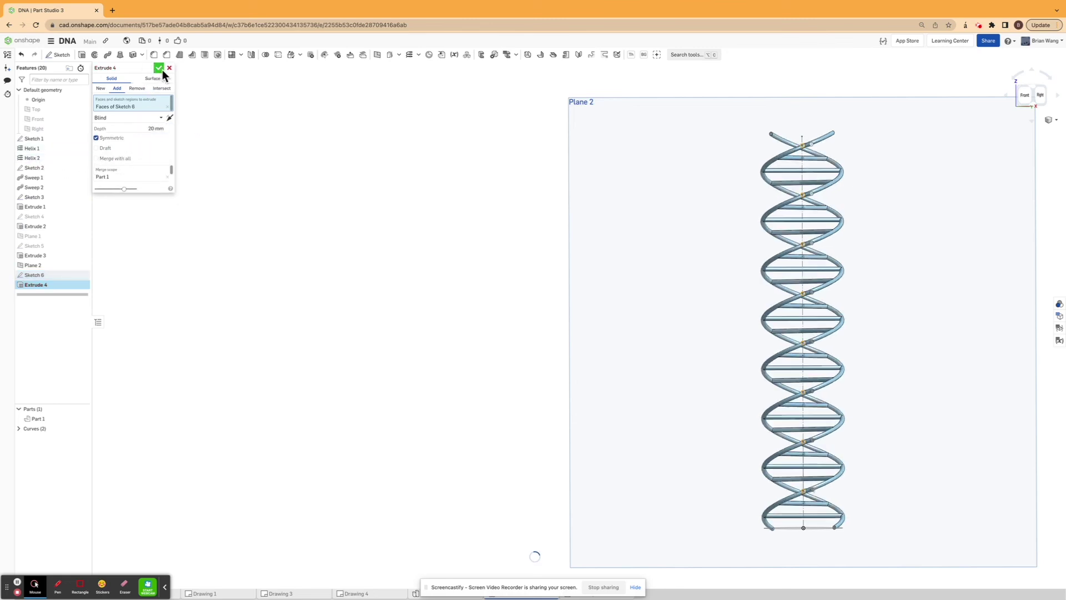
{"action": "left_click", "coordinate": [158, 69]}
Hide Plane 2 and Sketches 1, 2 and 3 so only the DNA model is displayed
{"action": "right_click_drag", "start_coordinate": [309, 233], "coordinate": [261, 250]}
{"action": "left_click", "coordinate": [83, 265]}
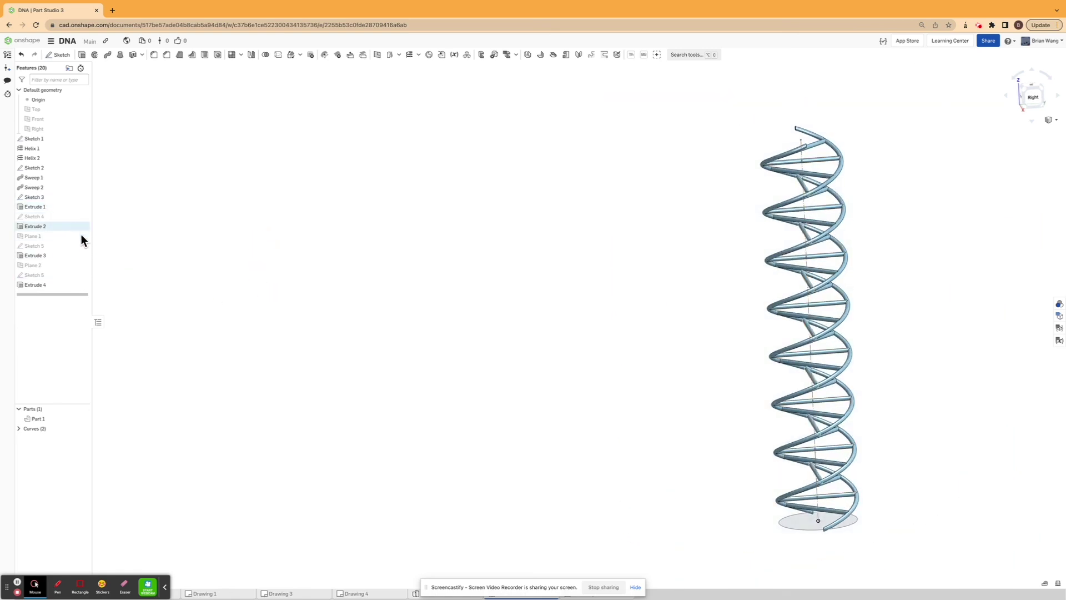
{"action": "right_click_drag", "start_coordinate": [383, 283], "coordinate": [514, 283]}
{"action": "left_click", "coordinate": [81, 168]}
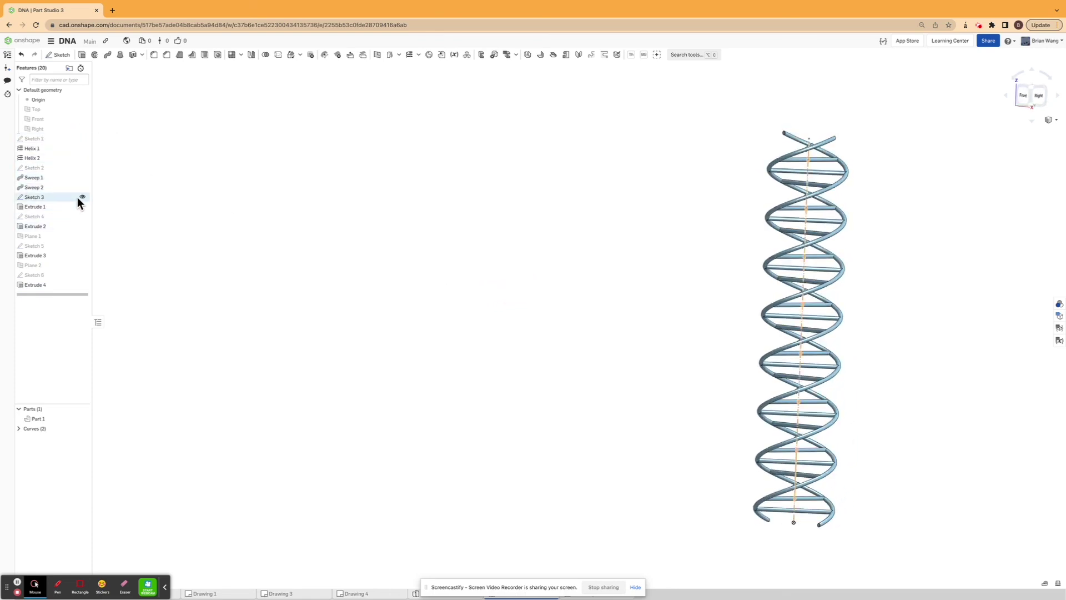
Examine the double helix and its rungs from several angles, including the front and back views
{"action": "right_click_drag", "start_coordinate": [376, 229], "coordinate": [467, 232]}
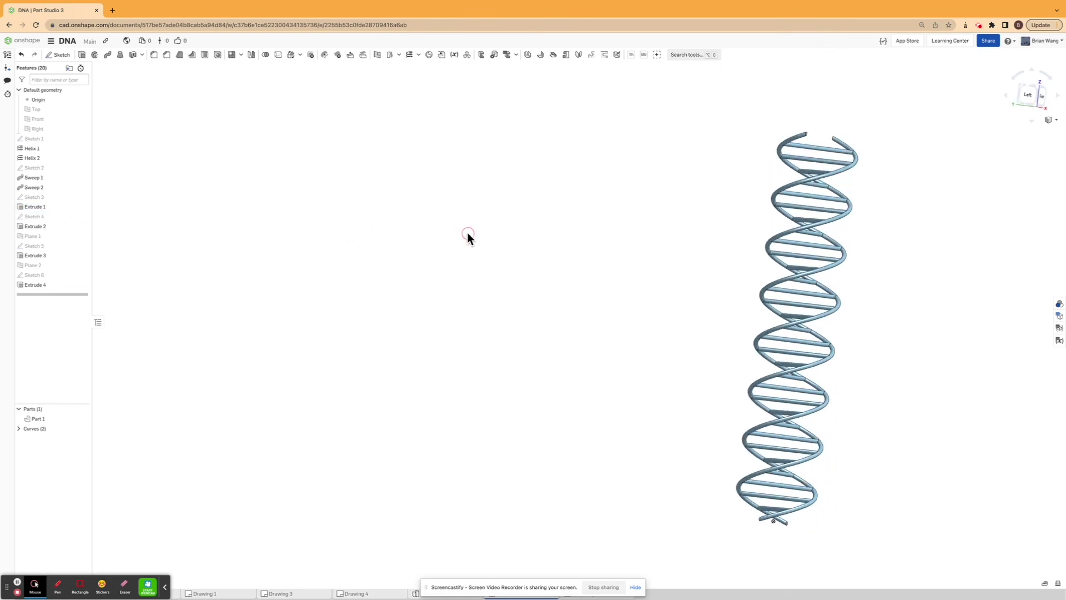
{"action": "left_click", "coordinate": [1027, 98]}
{"action": "right_click_drag", "start_coordinate": [744, 243], "coordinate": [644, 209]}
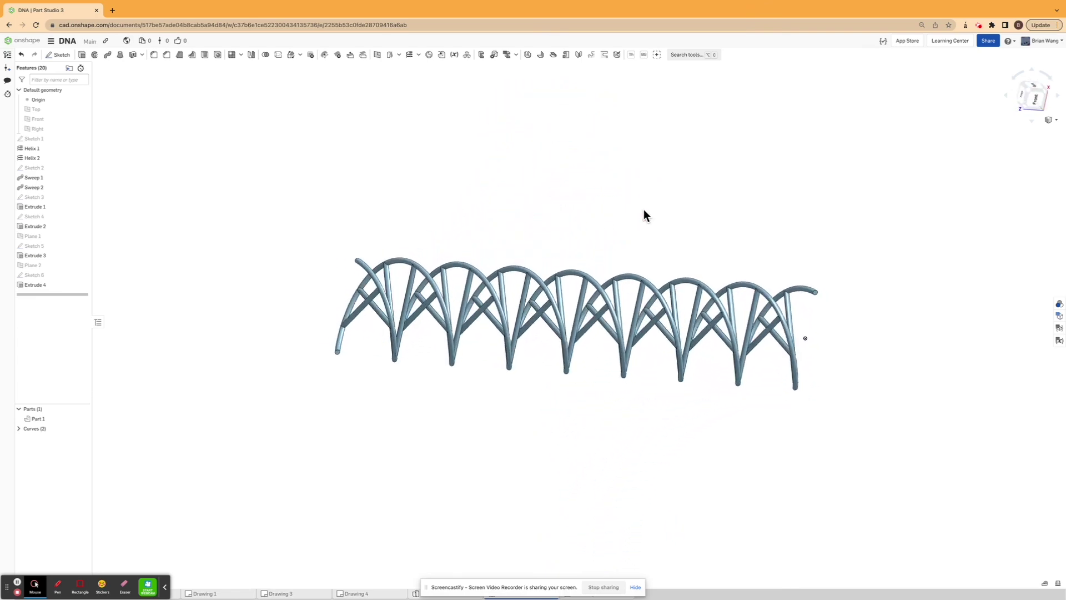
{"action": "left_click", "coordinate": [1036, 100]}
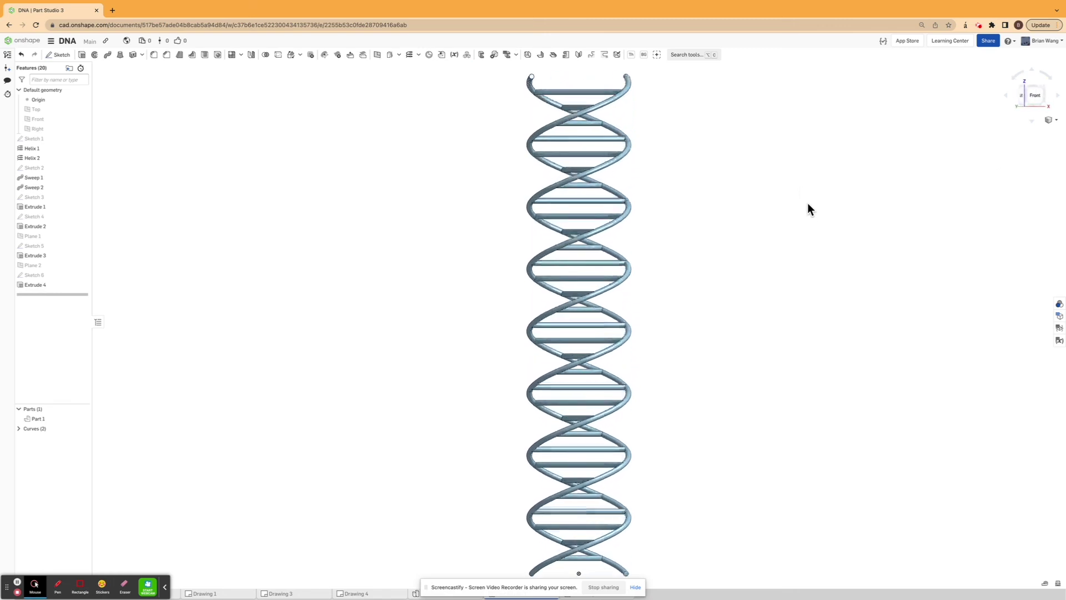
{"action": "right_click_drag", "start_coordinate": [776, 185], "coordinate": [754, 251]}
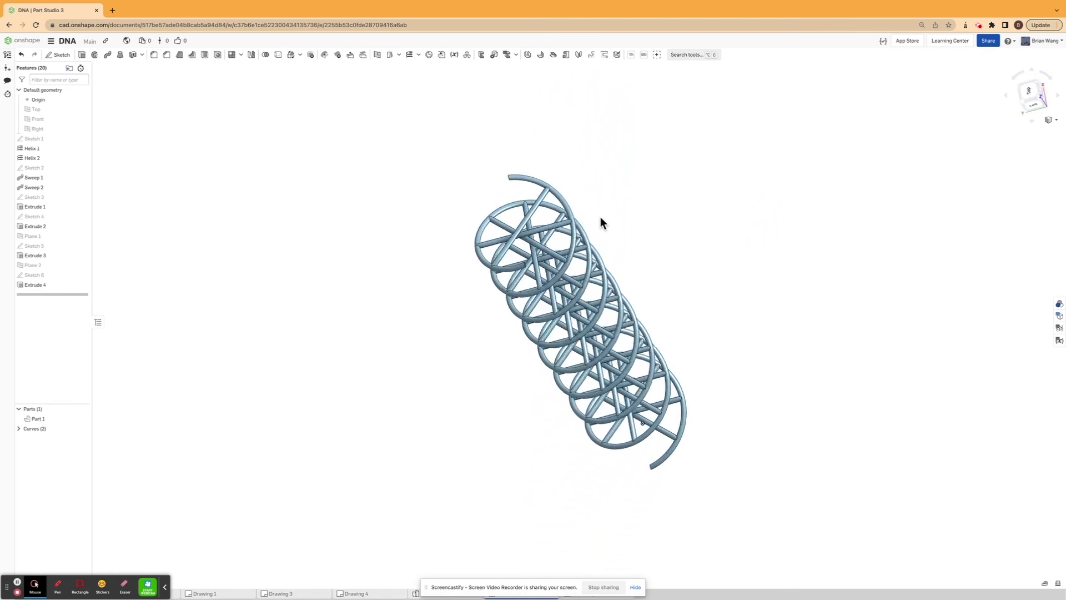
{"action": "right_click_drag", "start_coordinate": [594, 227], "coordinate": [662, 161]}
{"action": "scroll", "coordinate": [691, 225], "scroll_direction": "down", "scroll_amount": 3}
{"action": "left_click", "coordinate": [1022, 98]}
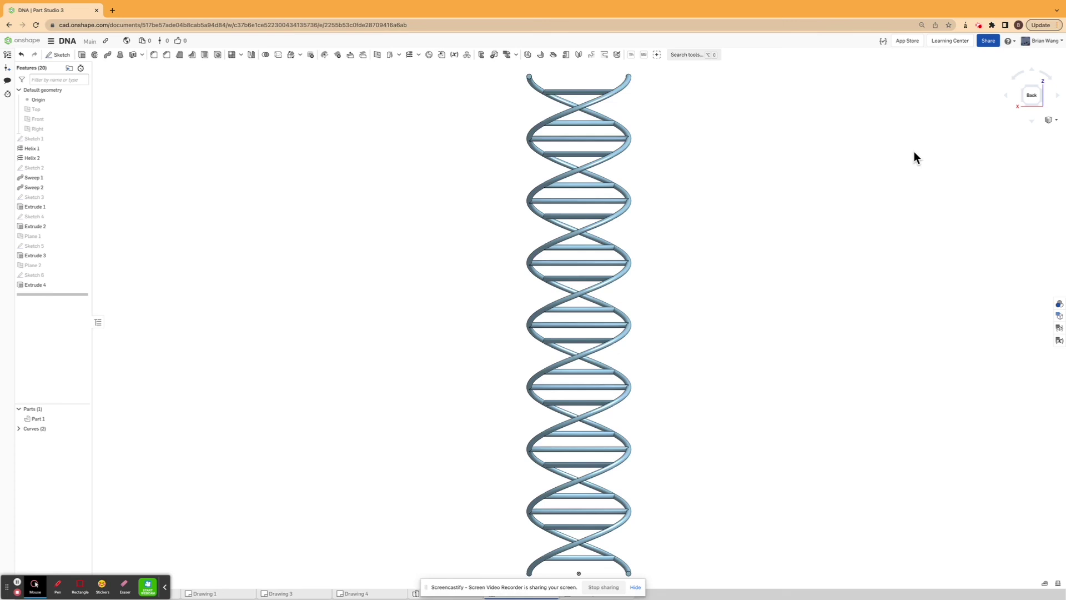
{"action": "left_click", "coordinate": [979, 25]}
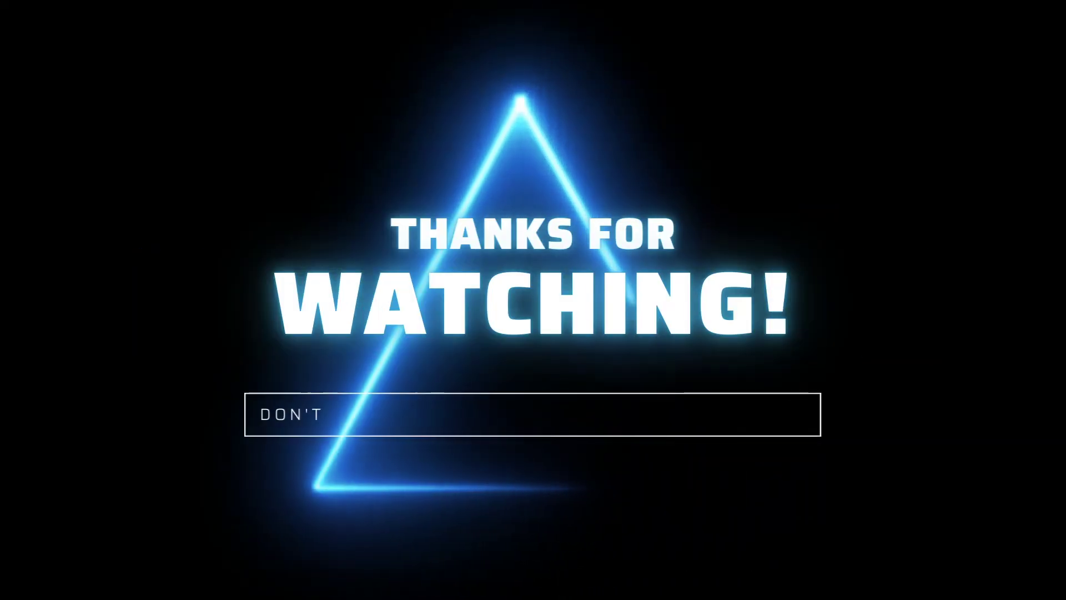